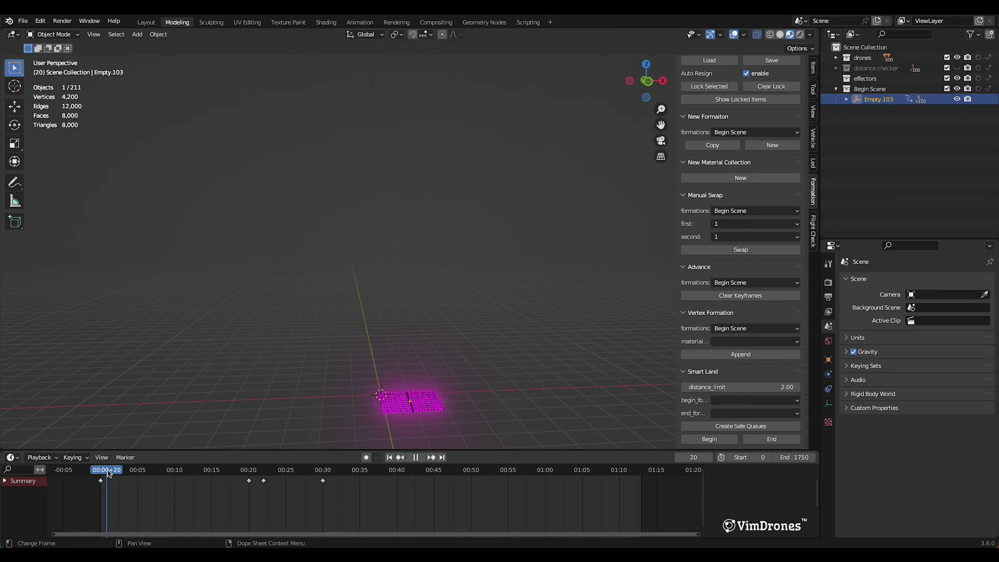
Step: Copy the Begin Scene formation at frame 768 and rename the new collection Circle Formation
{"action": "left_click_drag", "start_coordinate": [108, 470], "coordinate": [339, 489]}
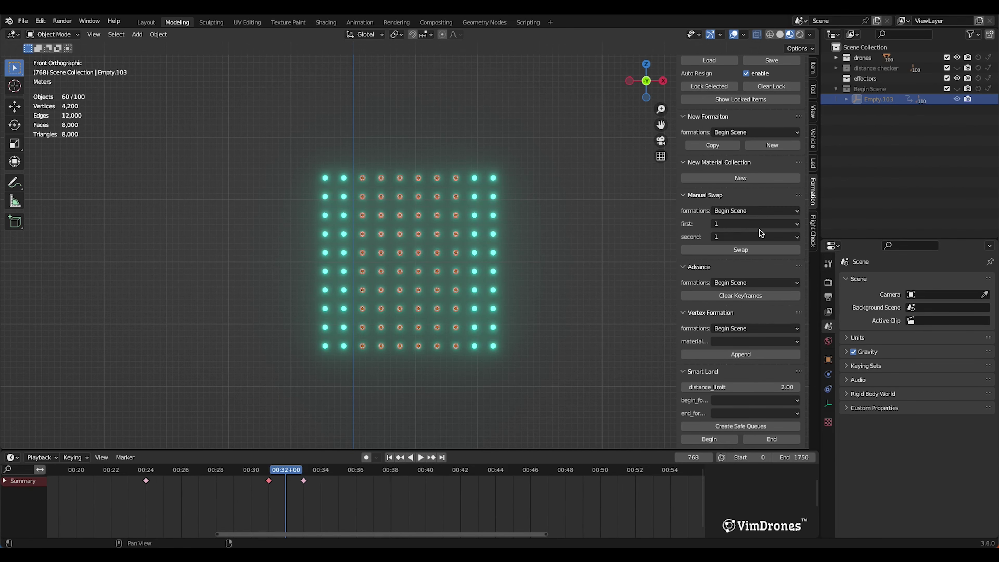
{"action": "left_click", "coordinate": [720, 146]}
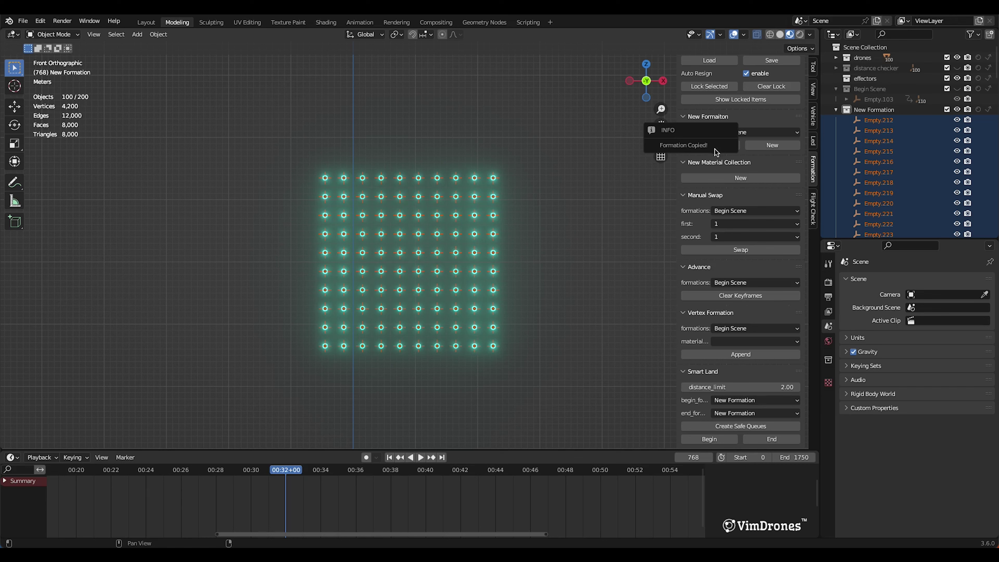
{"action": "left_click", "coordinate": [836, 109]}
{"action": "double_click", "coordinate": [854, 110]}
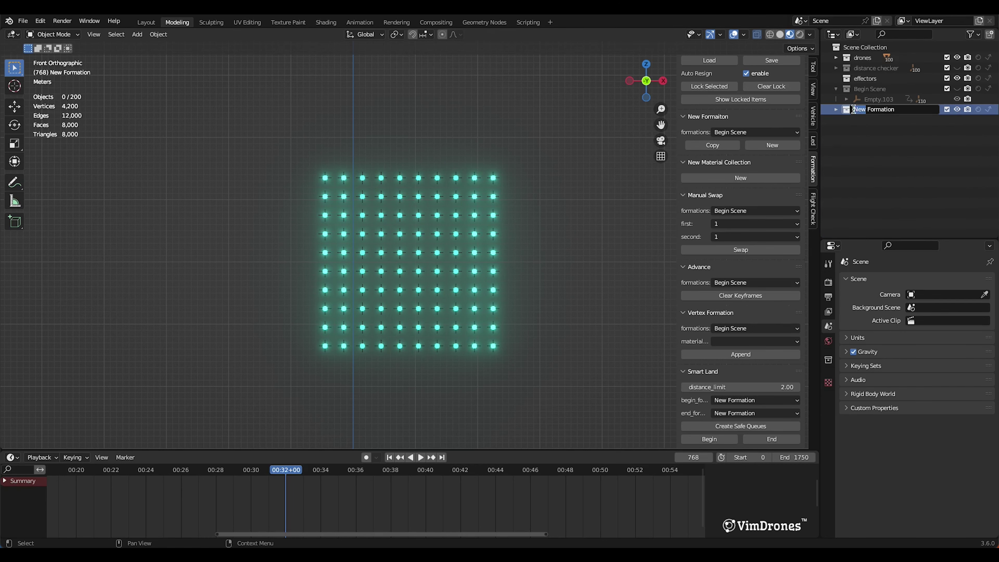
{"action": "type", "text": "Circle"}
{"action": "key", "text": "Return"}
Step: Box-select the six middle columns of the grid and hide the drones collection
{"action": "key", "text": "b"}
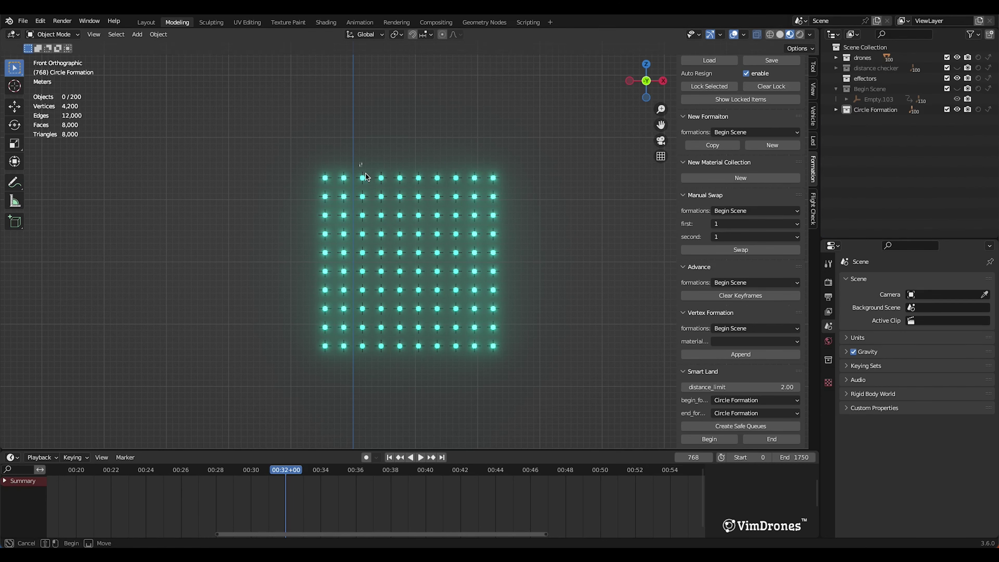
{"action": "left_click_drag", "start_coordinate": [360, 163], "coordinate": [465, 360]}
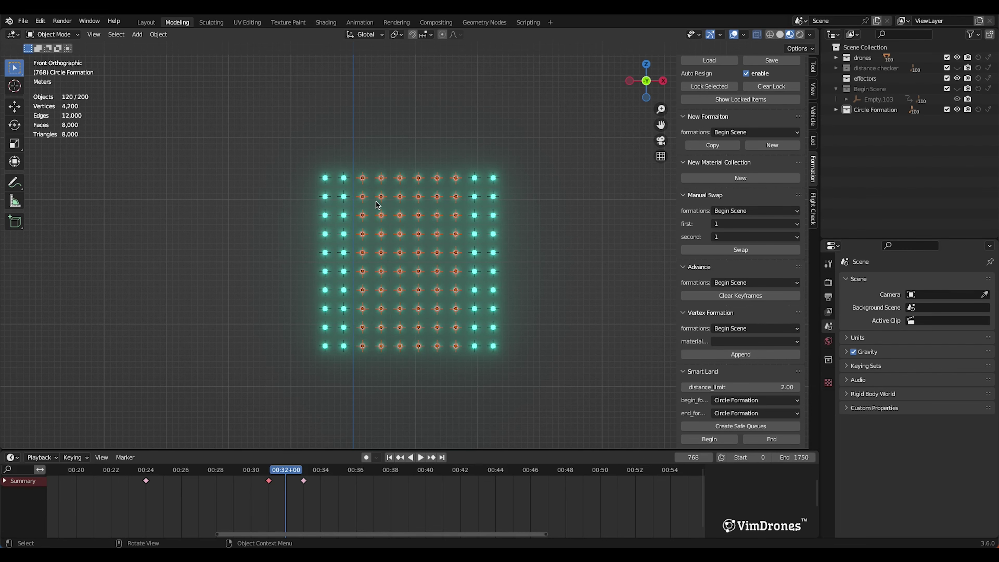
{"action": "left_click", "coordinate": [957, 57]}
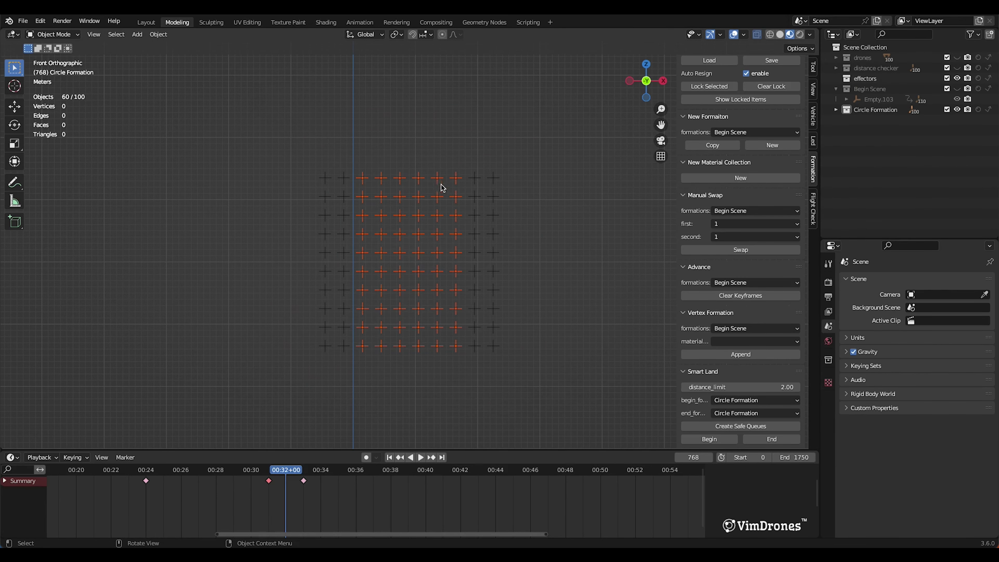
Step: Lock the selected empties in Circle Formation, show the locked items to check them, and deselect everything
{"action": "scroll", "coordinate": [732, 120], "scroll_direction": "up", "scroll_amount": 3}
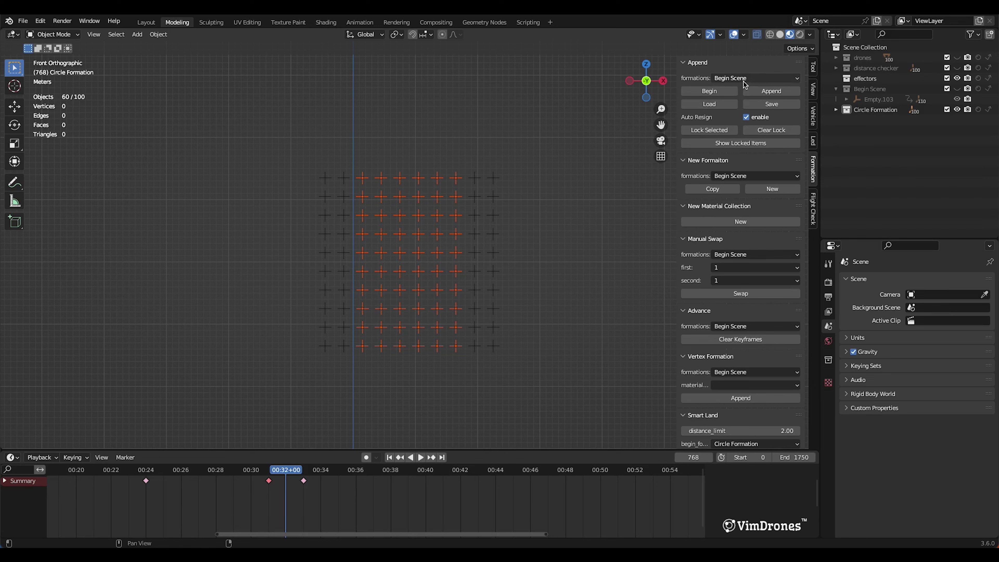
{"action": "left_click", "coordinate": [771, 78]}
{"action": "left_click", "coordinate": [741, 99]}
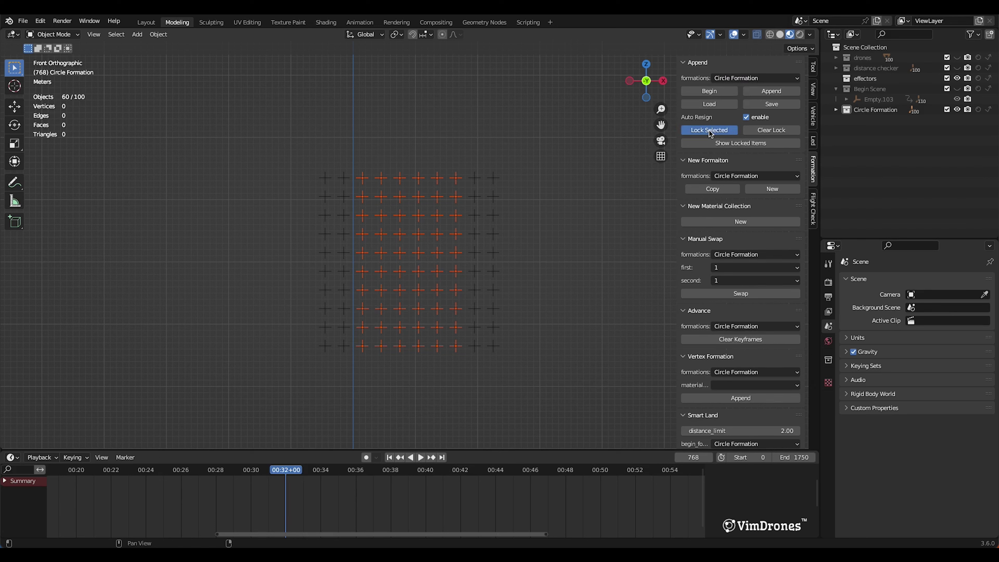
{"action": "left_click", "coordinate": [635, 184]}
{"action": "left_click", "coordinate": [730, 145]}
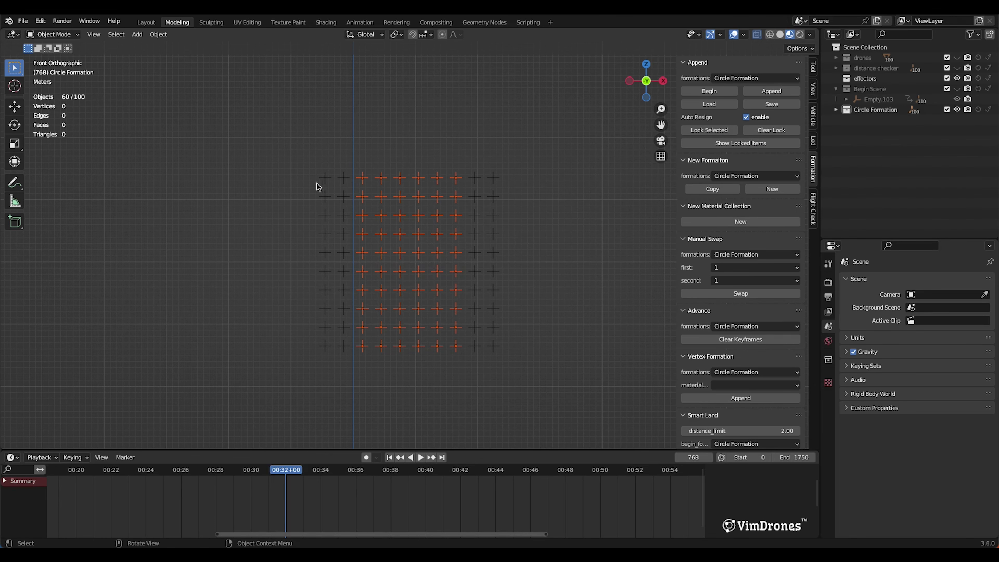
{"action": "scroll", "coordinate": [489, 325], "scroll_direction": "down", "scroll_amount": 1}
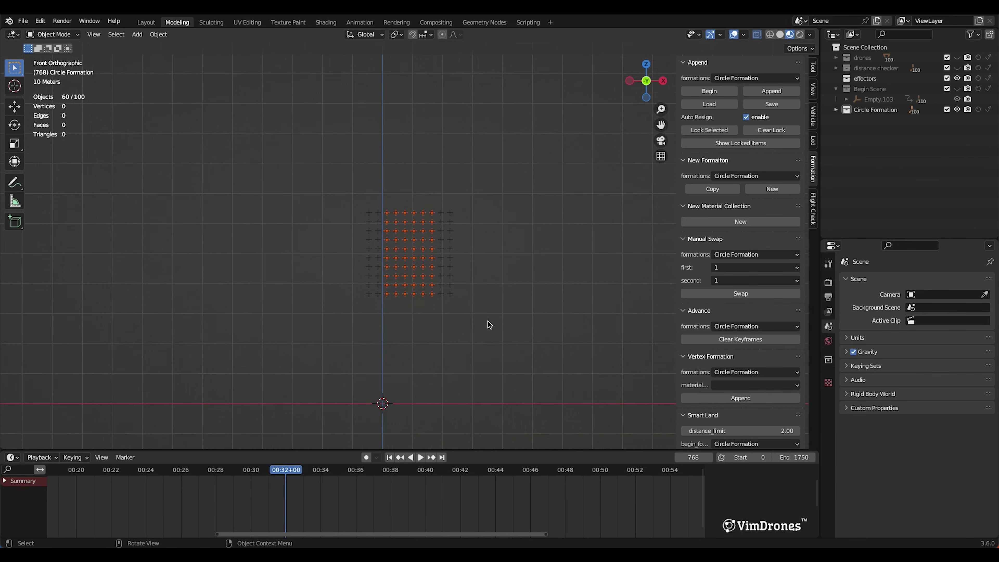
{"action": "left_click", "coordinate": [489, 325]}
Step: Create a new material collection and rename it Circle Material Collection
{"action": "left_click", "coordinate": [727, 226]}
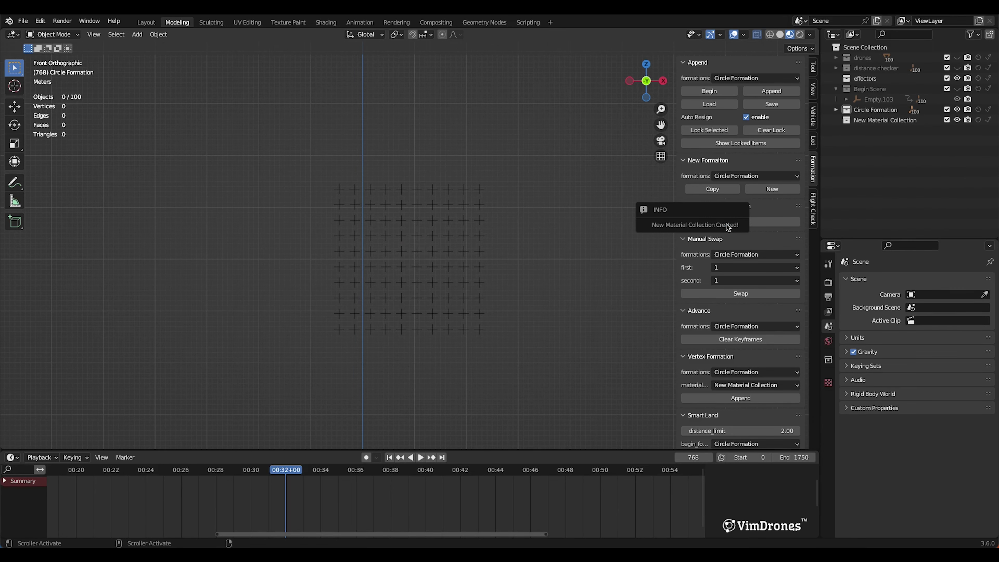
{"action": "double_click", "coordinate": [861, 121]}
{"action": "left_click_drag", "start_coordinate": [866, 120], "coordinate": [846, 120]}
{"action": "type", "text": "Circle"}
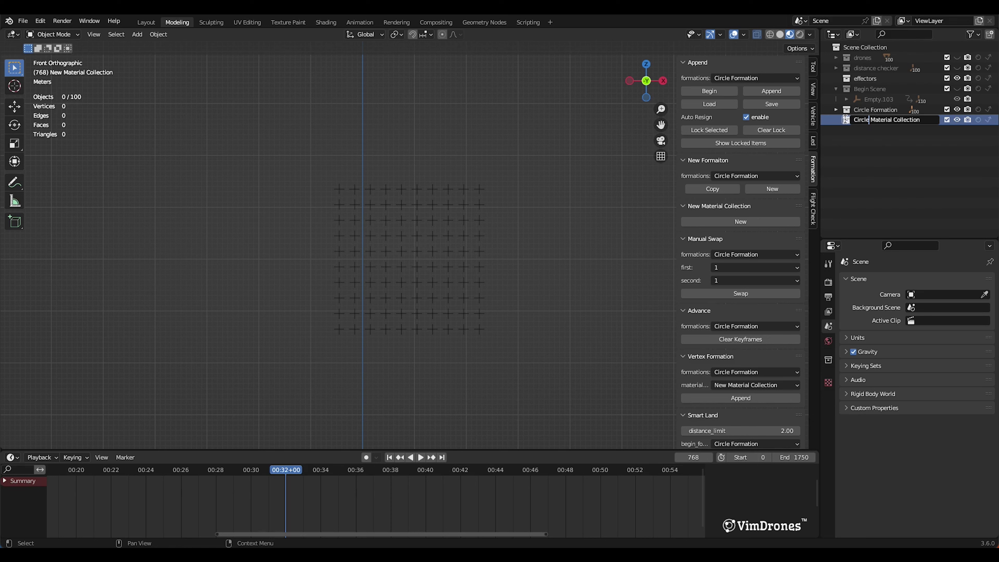
{"action": "key", "text": "Return"}
Step: Add a mesh circle with 40 vertices to the Circle Material Collection
{"action": "left_click", "coordinate": [137, 34]}
{"action": "mouse_move", "coordinate": [159, 46]}
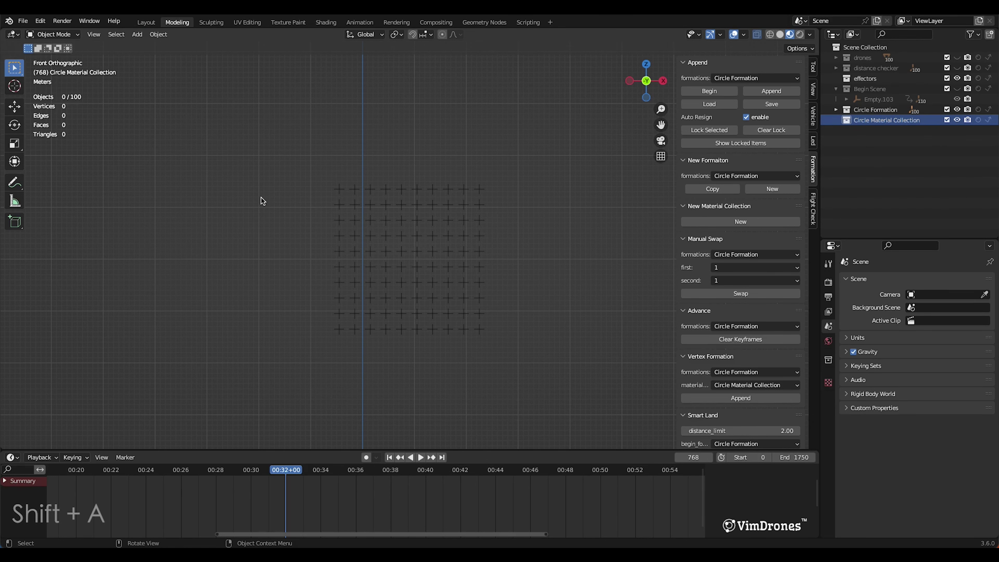
{"action": "key", "text": "shift+a"}
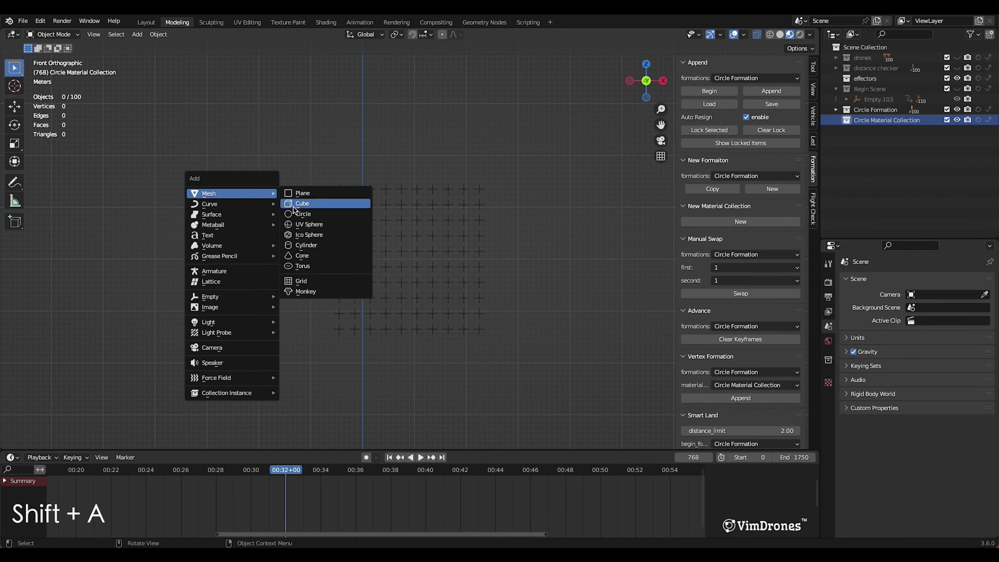
{"action": "left_click", "coordinate": [307, 216]}
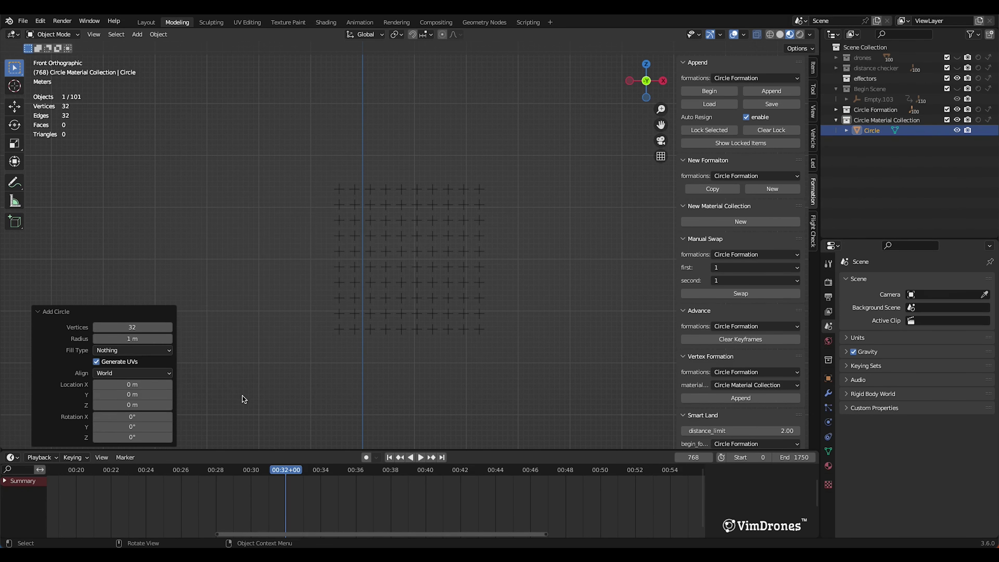
{"action": "scroll", "coordinate": [244, 394], "scroll_direction": "down", "scroll_amount": 2}
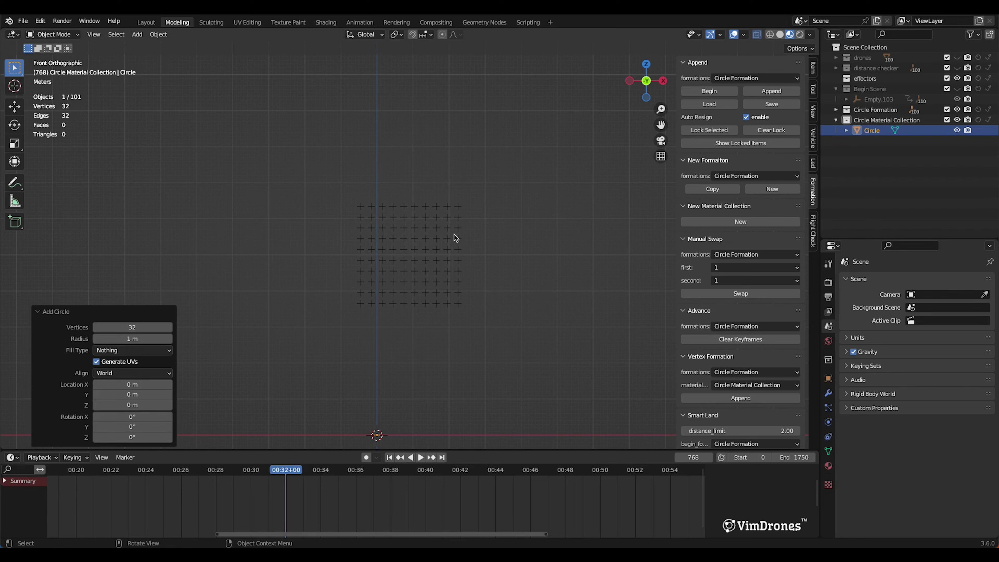
{"action": "left_click", "coordinate": [132, 327]}
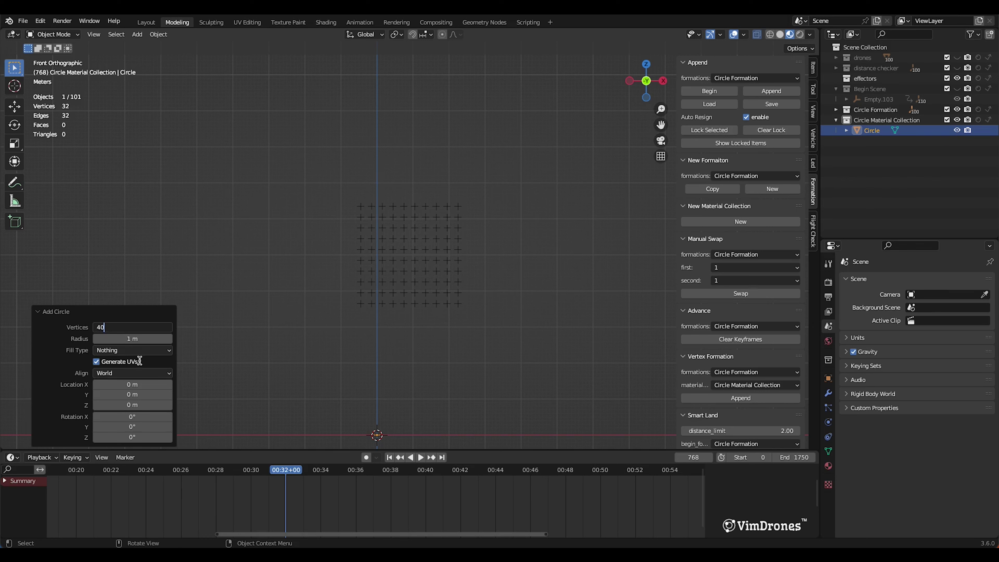
{"action": "key", "text": "Return"}
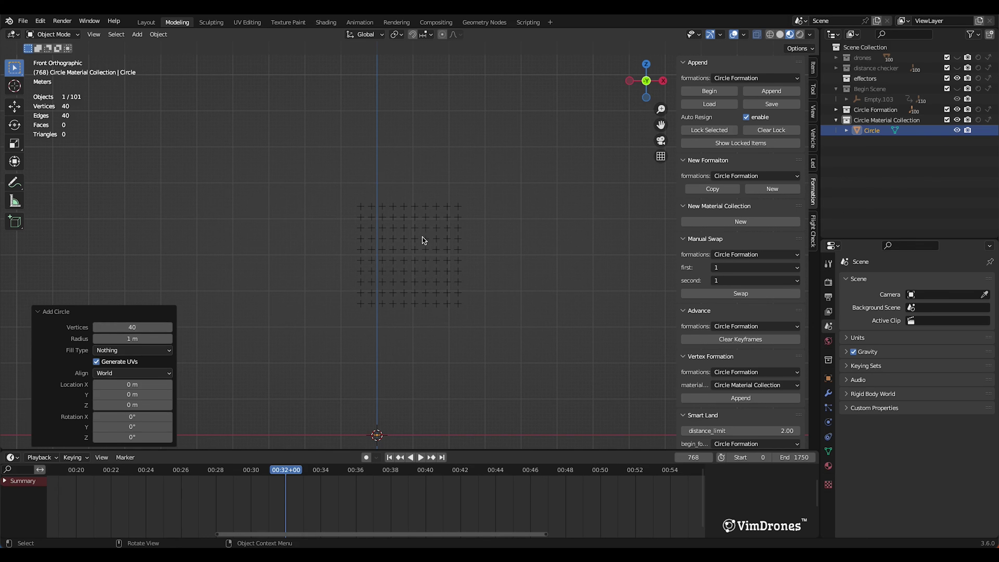
{"action": "left_click", "coordinate": [162, 337]}
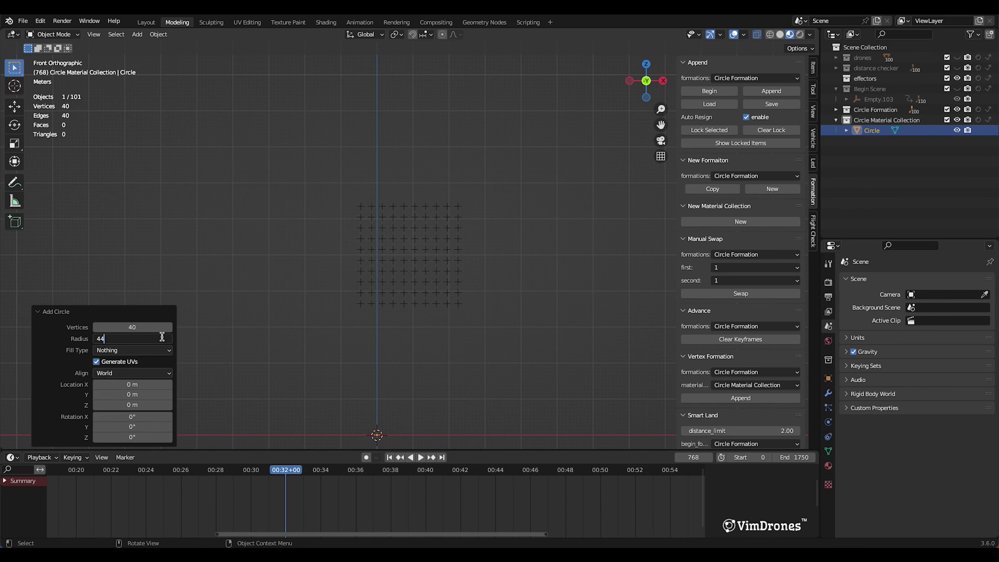
{"action": "type", "text": "44"}
{"action": "key", "text": "Return"}
Step: Set the new circle's radius to 22 m and its X rotation to 90°
{"action": "mouse_move", "coordinate": [440, 281]}
{"action": "middle_mouse_down"}
{"action": "mouse_move", "coordinate": [452, 284]}
{"action": "mouse_move", "coordinate": [448, 300]}
{"action": "middle_mouse_up"}
{"action": "left_click", "coordinate": [162, 338]}
{"action": "type", "text": "22"}
{"action": "key", "text": "Return"}
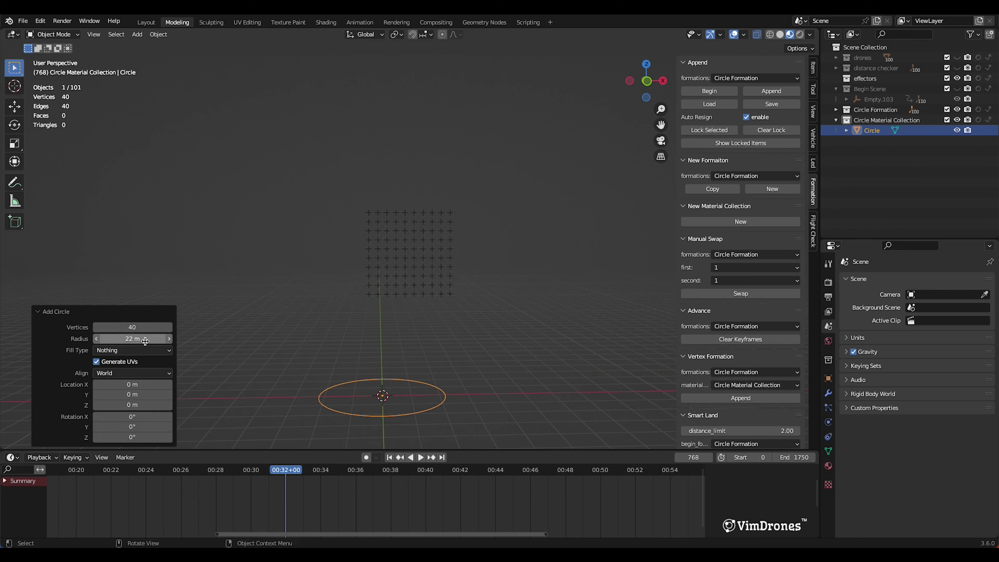
{"action": "left_click", "coordinate": [153, 416]}
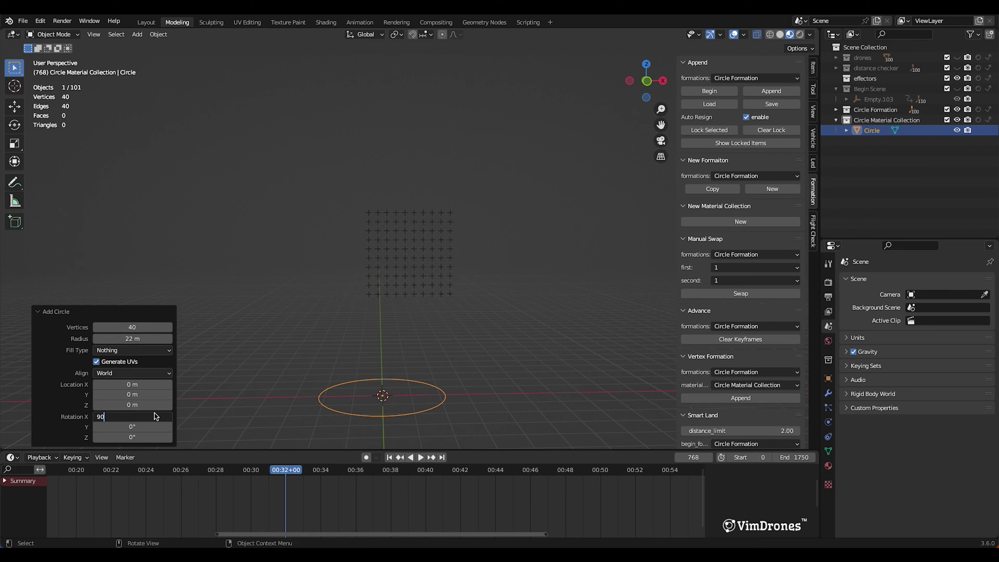
{"action": "type", "text": "90"}
{"action": "key", "text": "Return"}
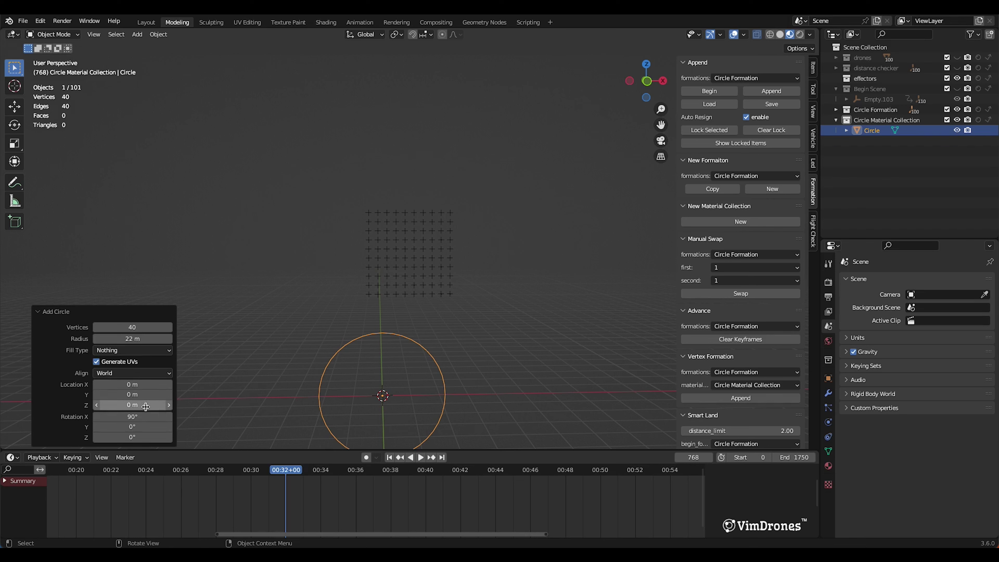
Step: Unhide the Begin Scene collection and snap the 3D cursor to its parent empty, Empty.103
{"action": "scroll", "coordinate": [424, 265], "scroll_direction": "up", "scroll_amount": 1}
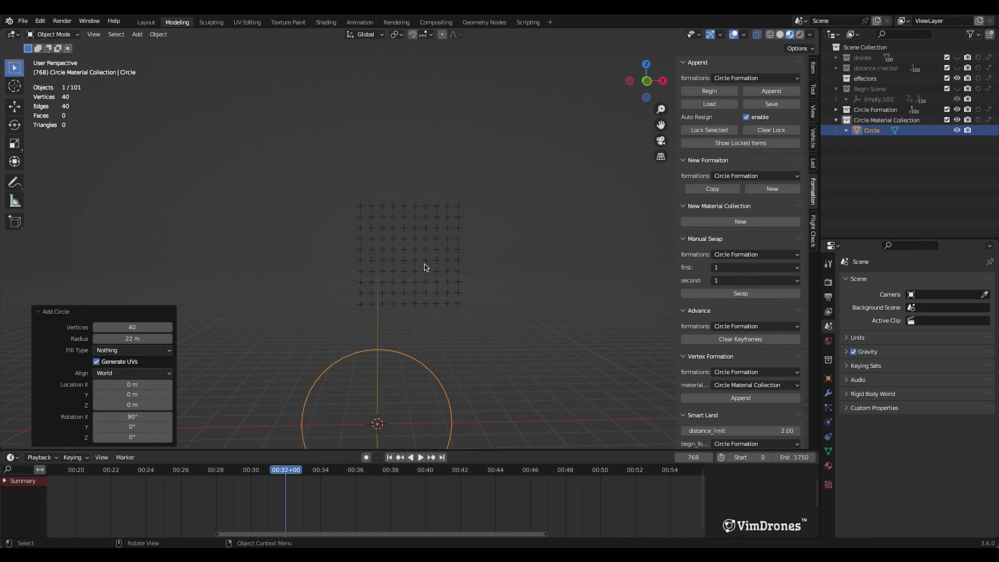
{"action": "scroll", "coordinate": [425, 266], "scroll_direction": "down", "scroll_amount": 1}
{"action": "left_click", "coordinate": [957, 89]}
{"action": "left_click", "coordinate": [851, 98]}
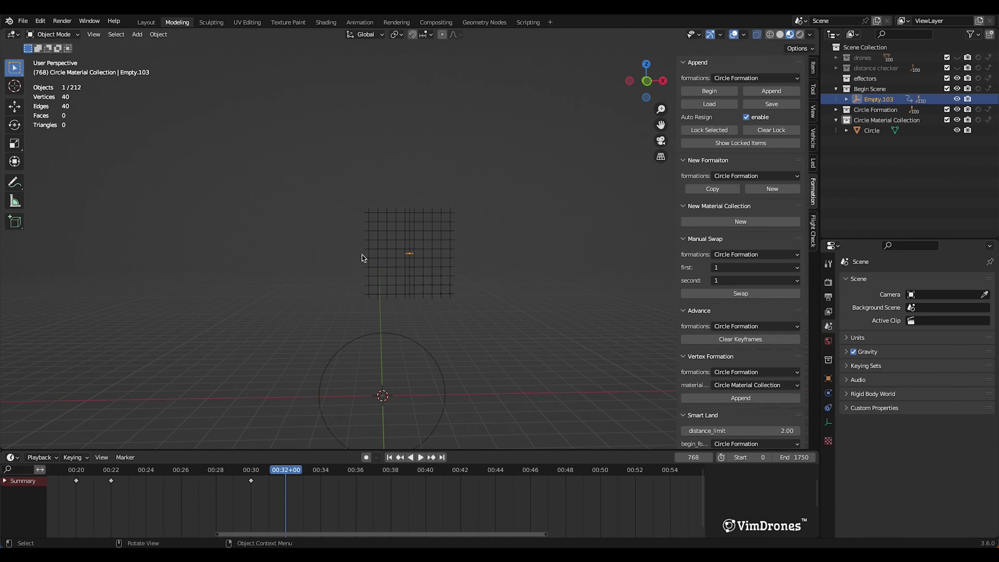
{"action": "scroll", "coordinate": [409, 259], "scroll_direction": "up", "scroll_amount": 3}
{"action": "left_click", "coordinate": [813, 68]}
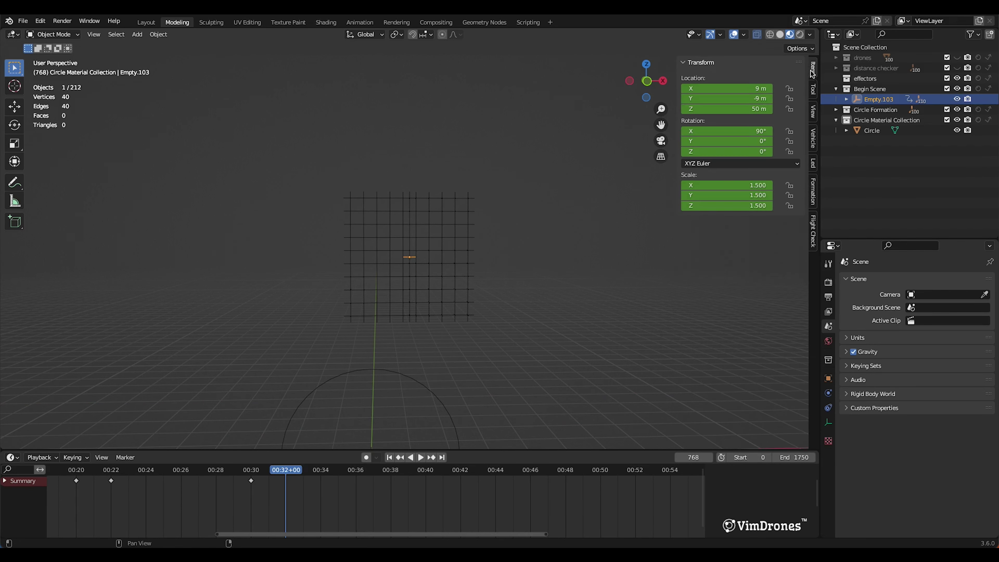
{"action": "scroll", "coordinate": [433, 157], "scroll_direction": "down", "scroll_amount": 3}
{"action": "left_click", "coordinate": [158, 34]}
{"action": "mouse_move", "coordinate": [210, 101]}
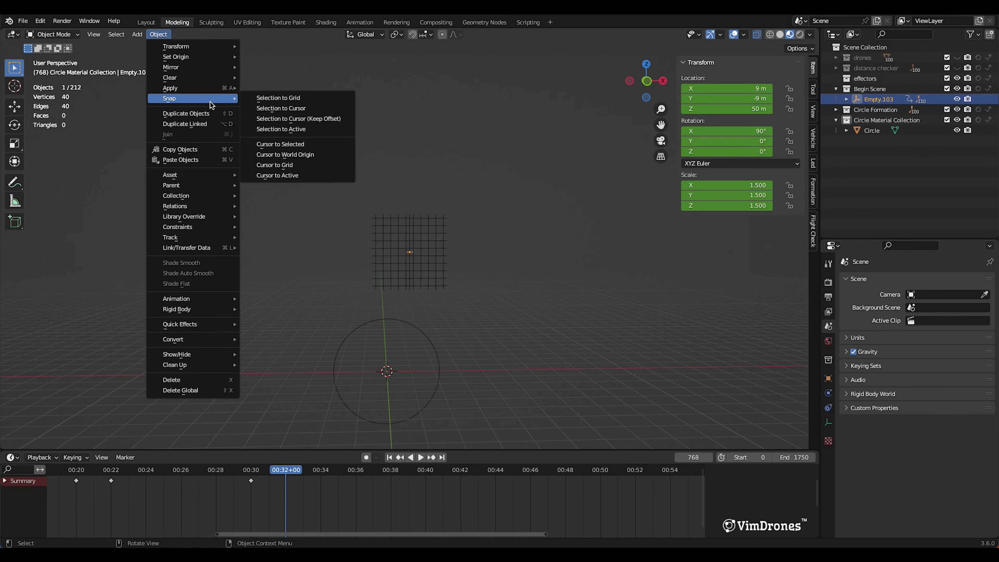
{"action": "left_click", "coordinate": [280, 144]}
Step: Snap the circle to the 3D cursor and unhide the drones collection
{"action": "left_click", "coordinate": [350, 334]}
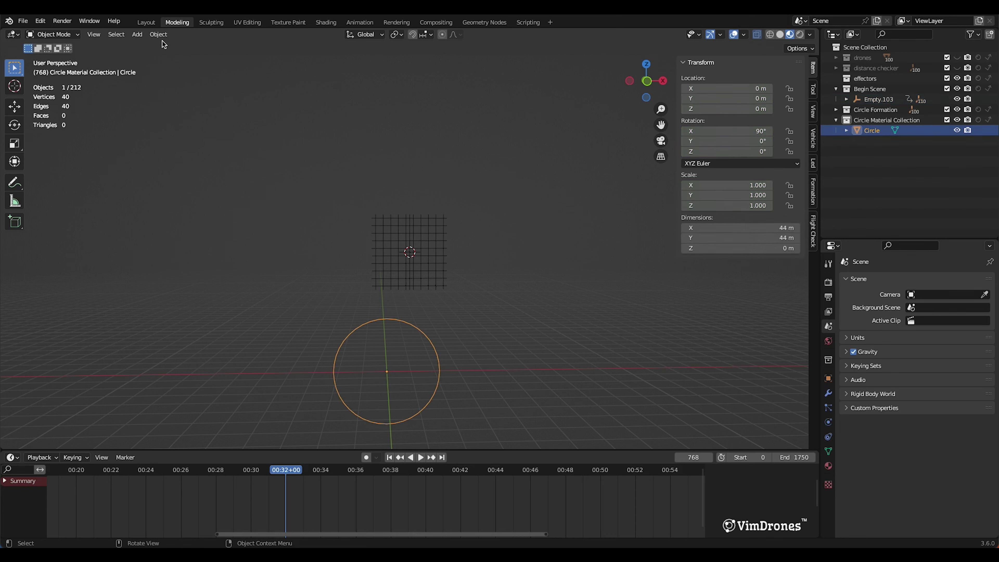
{"action": "left_click", "coordinate": [159, 35]}
{"action": "mouse_move", "coordinate": [184, 60]}
{"action": "mouse_move", "coordinate": [195, 103]}
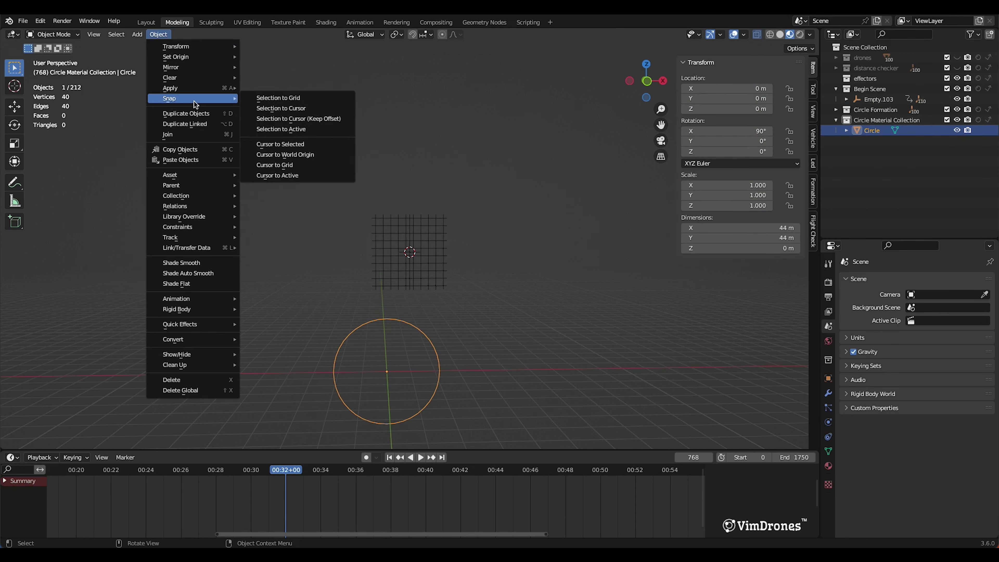
{"action": "left_click", "coordinate": [279, 110]}
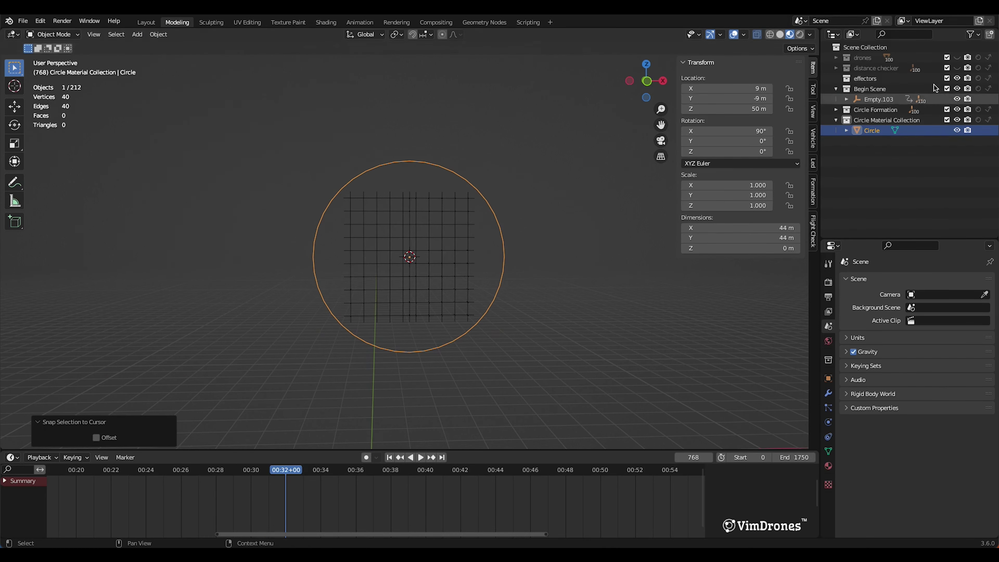
{"action": "left_click", "coordinate": [957, 57]}
{"action": "scroll", "coordinate": [607, 138], "scroll_direction": "up", "scroll_amount": 4}
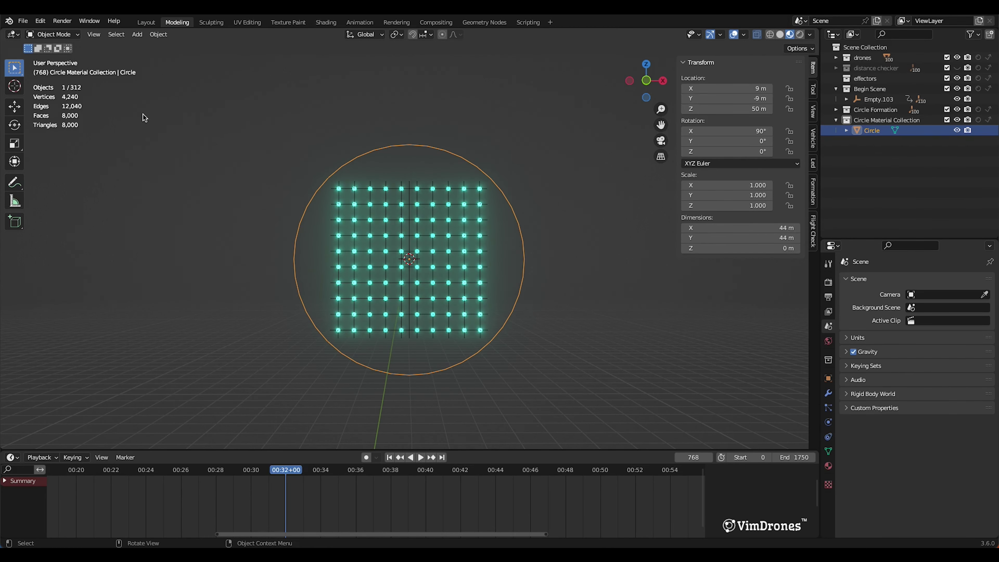
Step: Create a vertex group named "drones" from all 40 of the circle's vertices in Edit Mode, and return to Object Mode
{"action": "left_click", "coordinate": [67, 34]}
{"action": "left_click", "coordinate": [59, 60]}
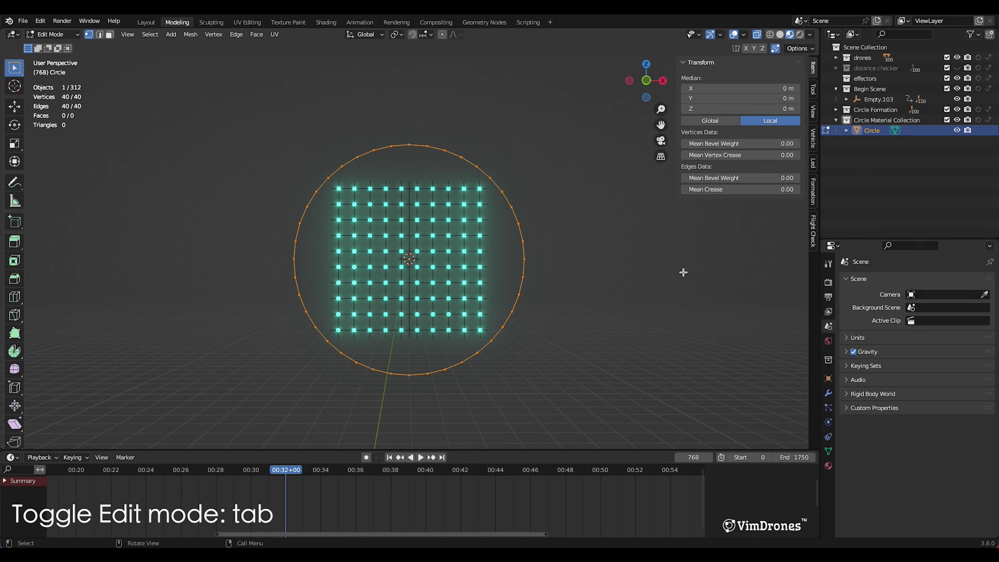
{"action": "left_click", "coordinate": [828, 450]}
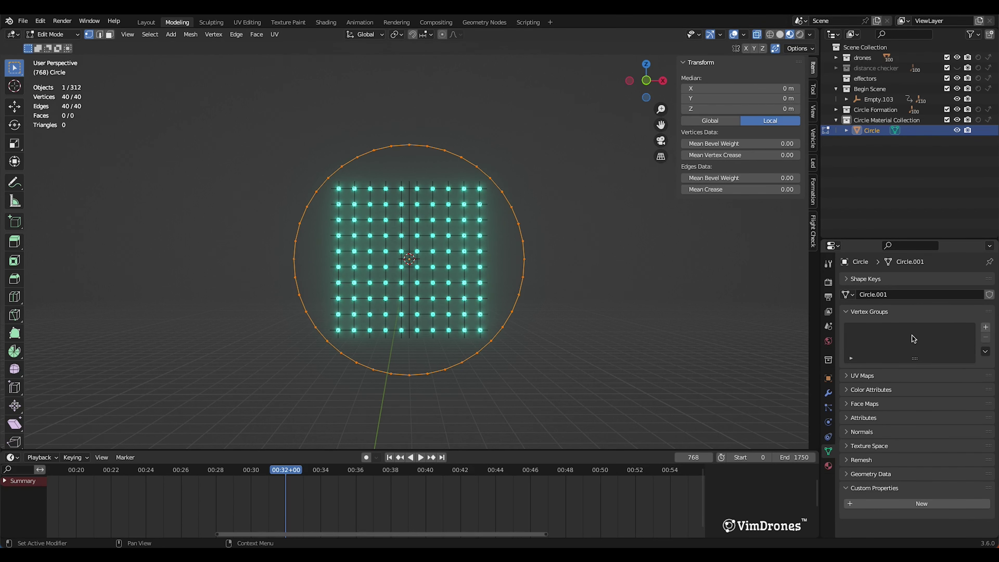
{"action": "left_click", "coordinate": [985, 327]}
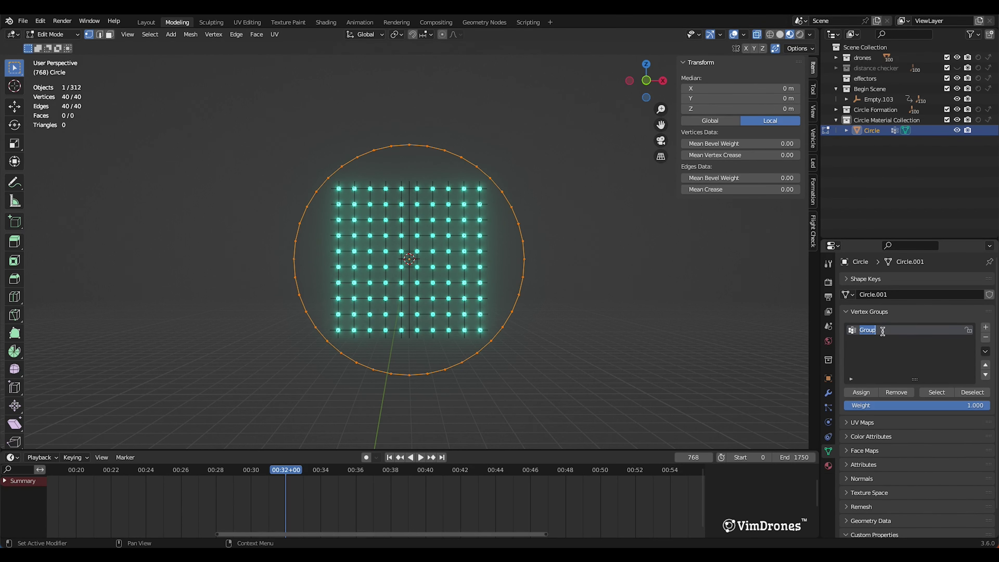
{"action": "type", "text": "drones"}
{"action": "left_click", "coordinate": [965, 394]}
{"action": "left_click", "coordinate": [947, 394]}
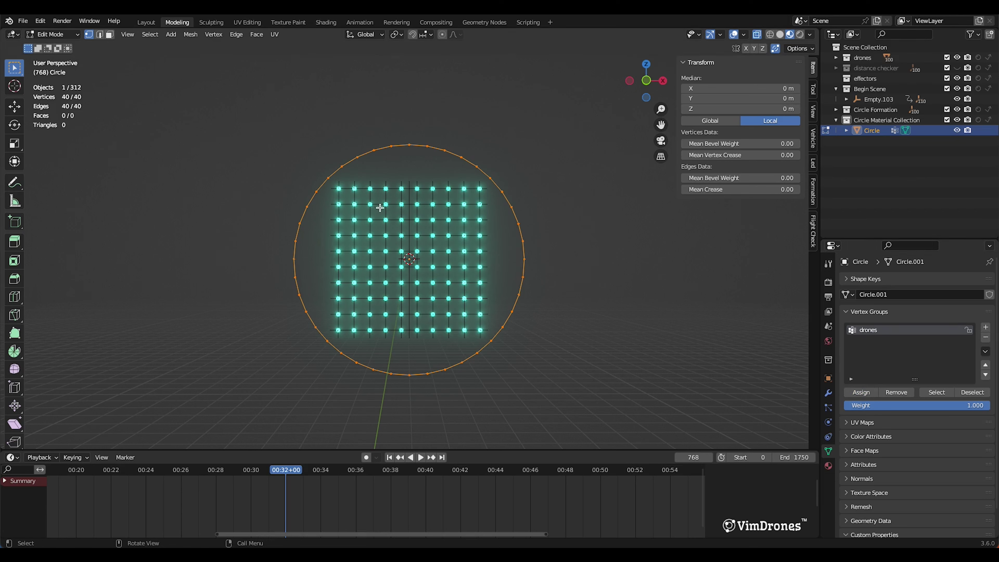
{"action": "left_click", "coordinate": [96, 112]}
{"action": "left_click", "coordinate": [58, 35]}
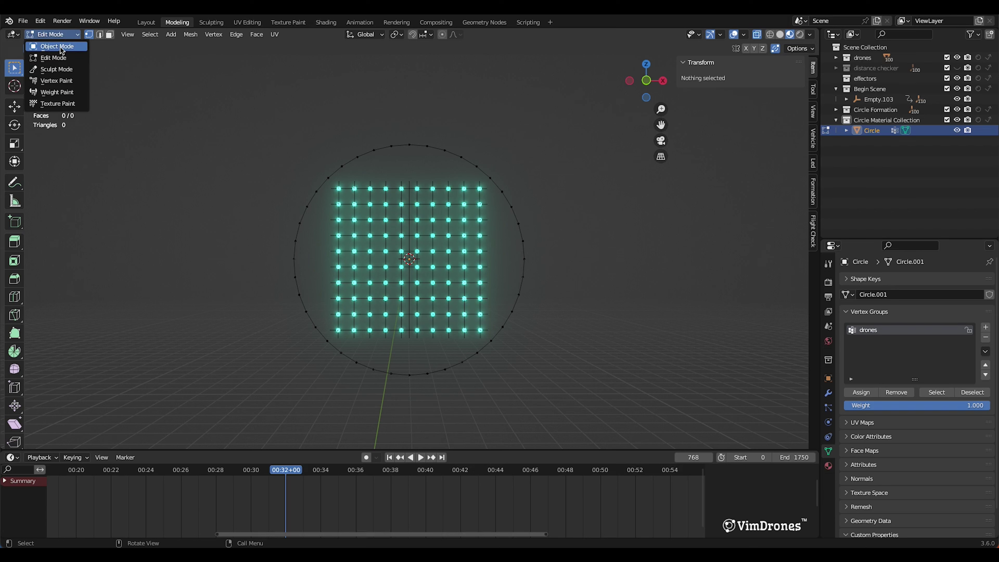
{"action": "left_click", "coordinate": [59, 46]}
Step: Append a vertex formation using Circle Formation and the Circle Material Collection
{"action": "left_click", "coordinate": [814, 193]}
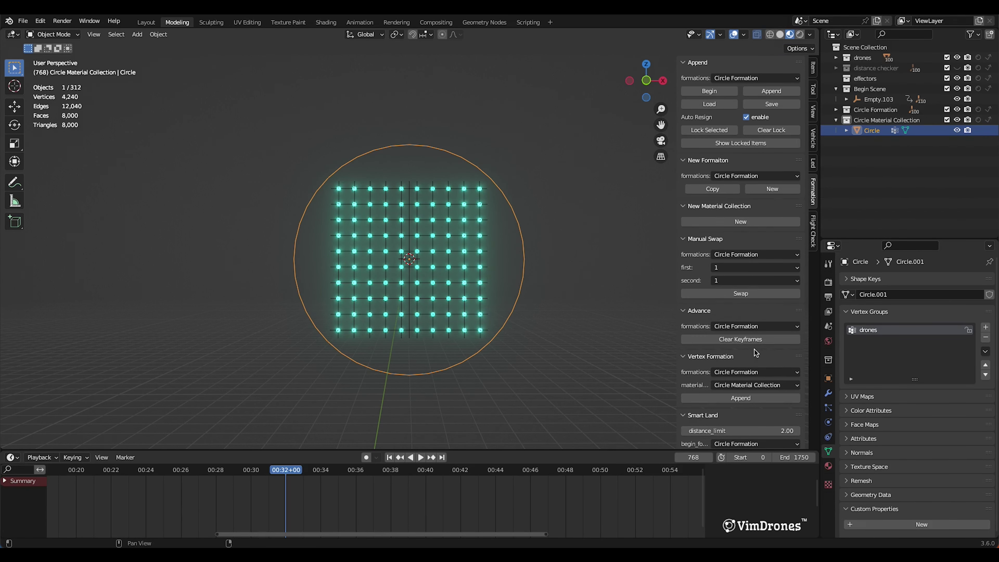
{"action": "scroll", "coordinate": [698, 317], "scroll_direction": "down", "scroll_amount": 3}
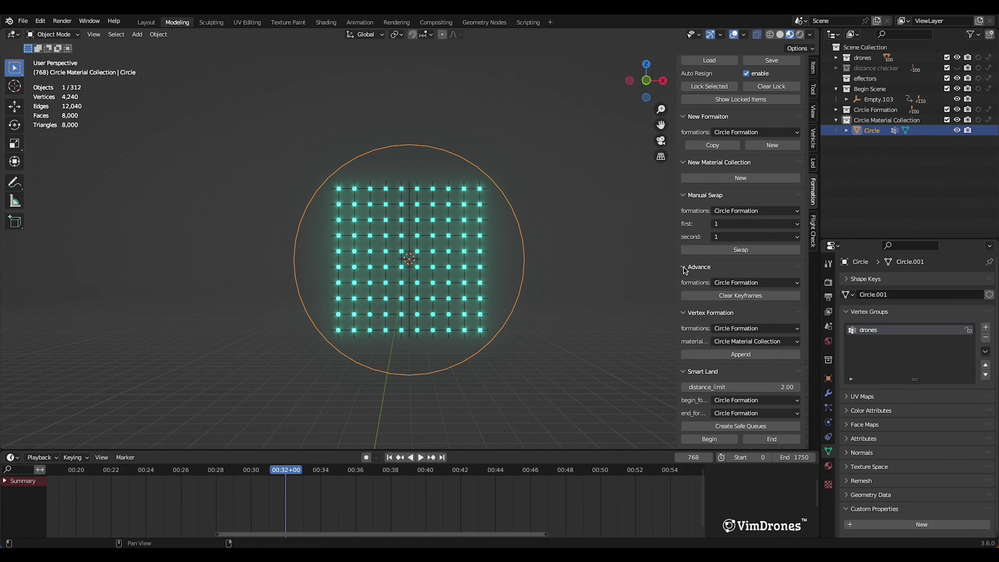
{"action": "scroll", "coordinate": [685, 271], "scroll_direction": "up", "scroll_amount": 3}
{"action": "left_click", "coordinate": [692, 238]}
{"action": "left_click", "coordinate": [693, 253]}
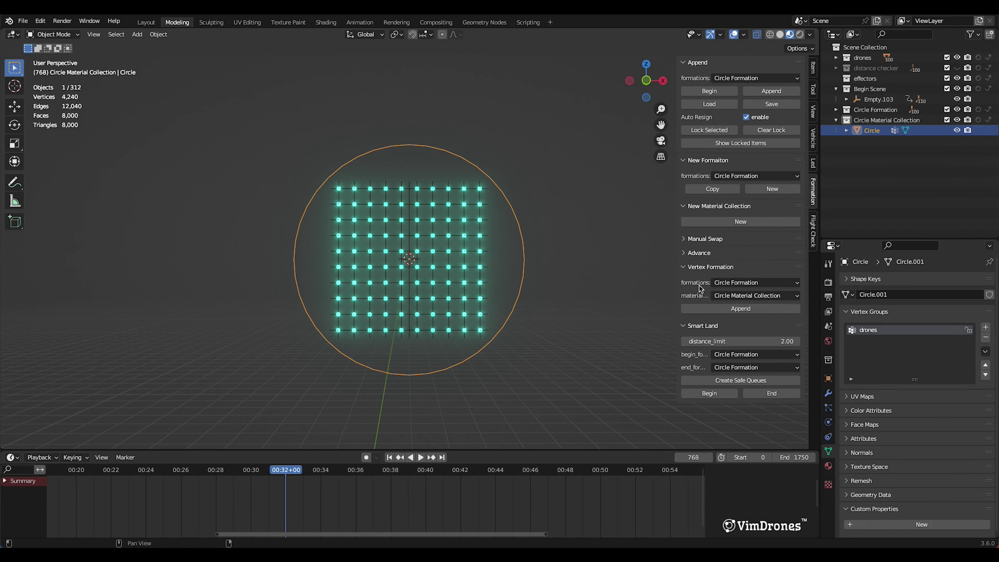
{"action": "left_click", "coordinate": [684, 326]}
{"action": "left_click", "coordinate": [755, 309]}
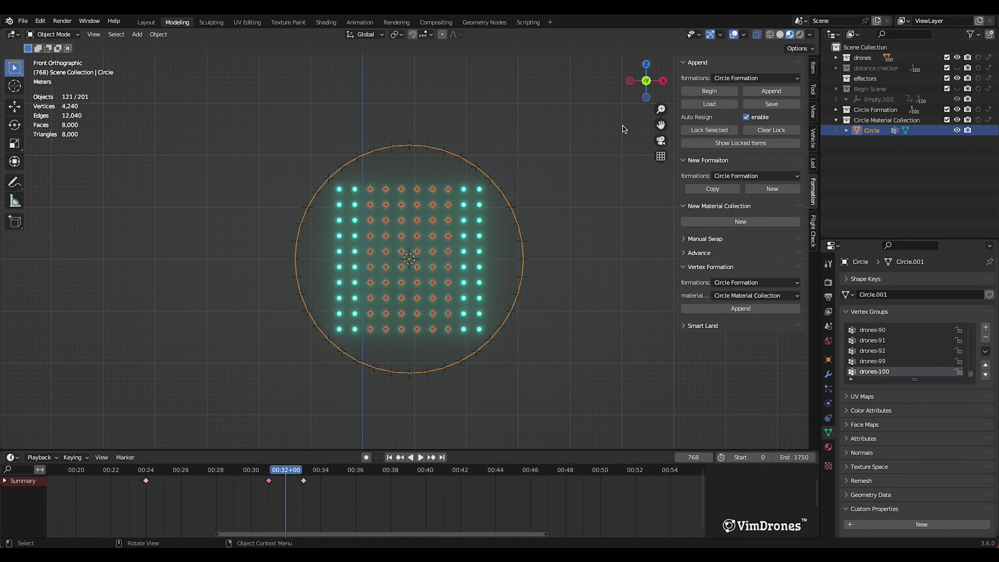
Step: Key the Circle Formation transition to begin at frame 768 and append at frame 912, and play it back
{"action": "left_click", "coordinate": [708, 94]}
{"action": "key", "text": "space"}
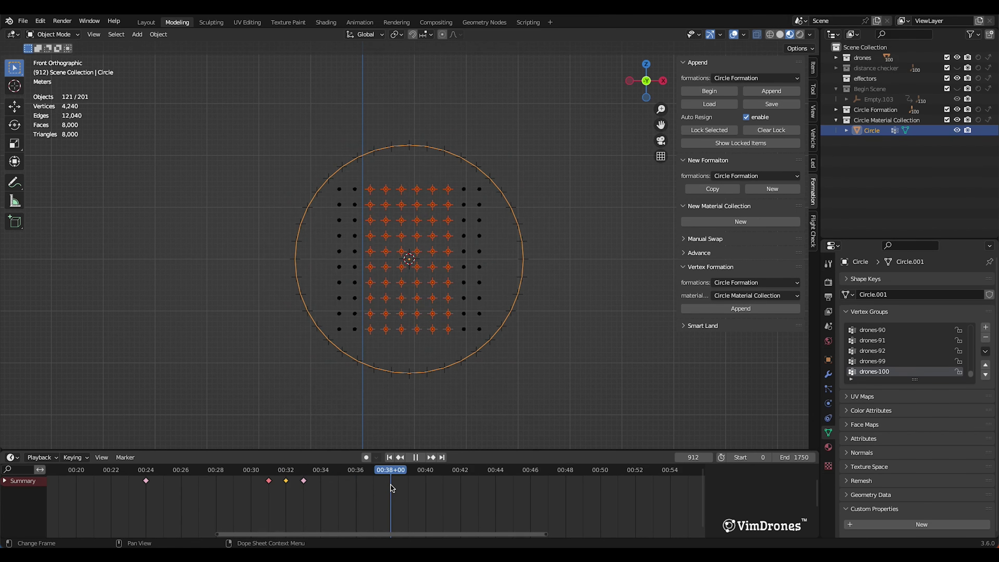
{"action": "key", "text": "space"}
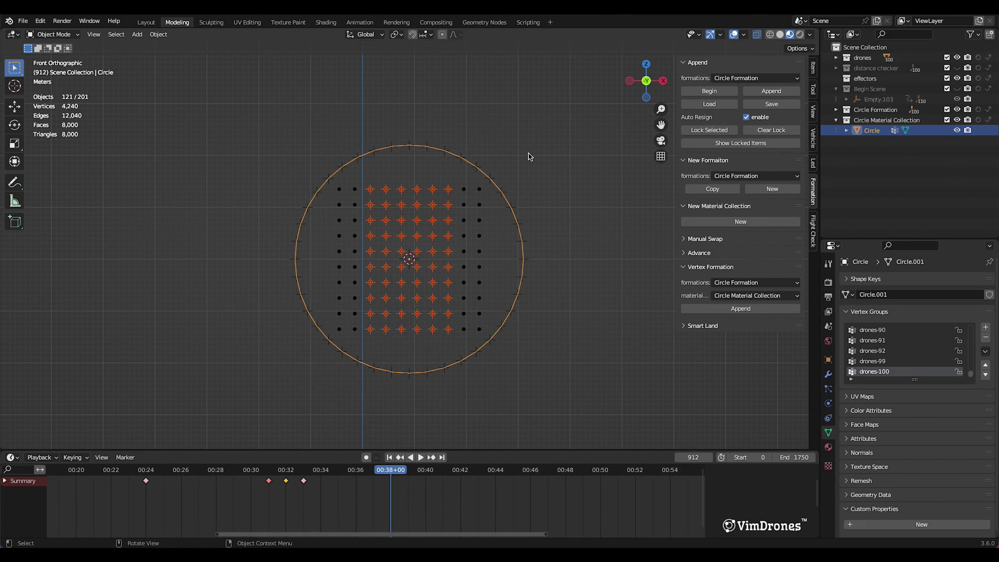
{"action": "left_click", "coordinate": [771, 91]}
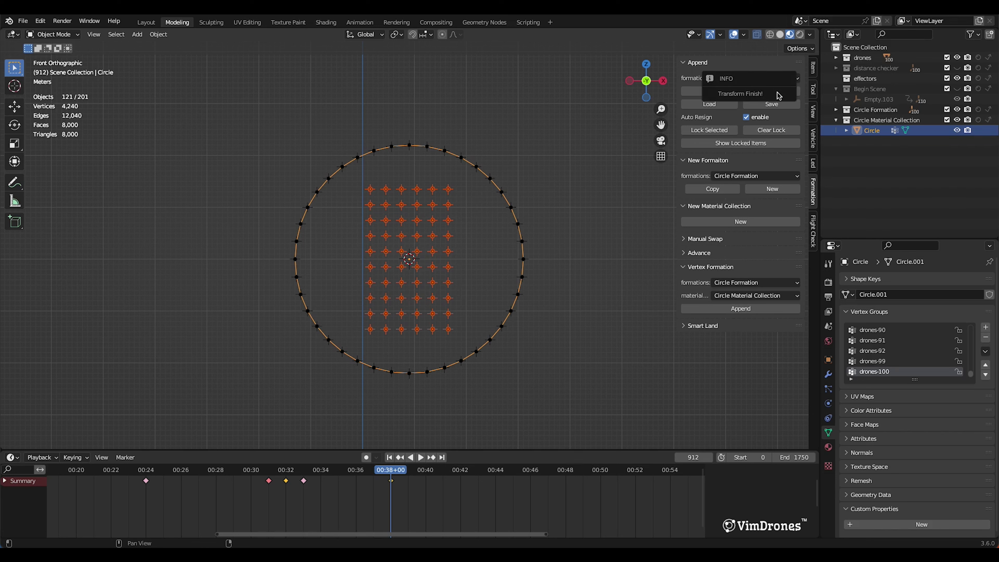
{"action": "left_click", "coordinate": [284, 480]}
{"action": "key", "text": "space"}
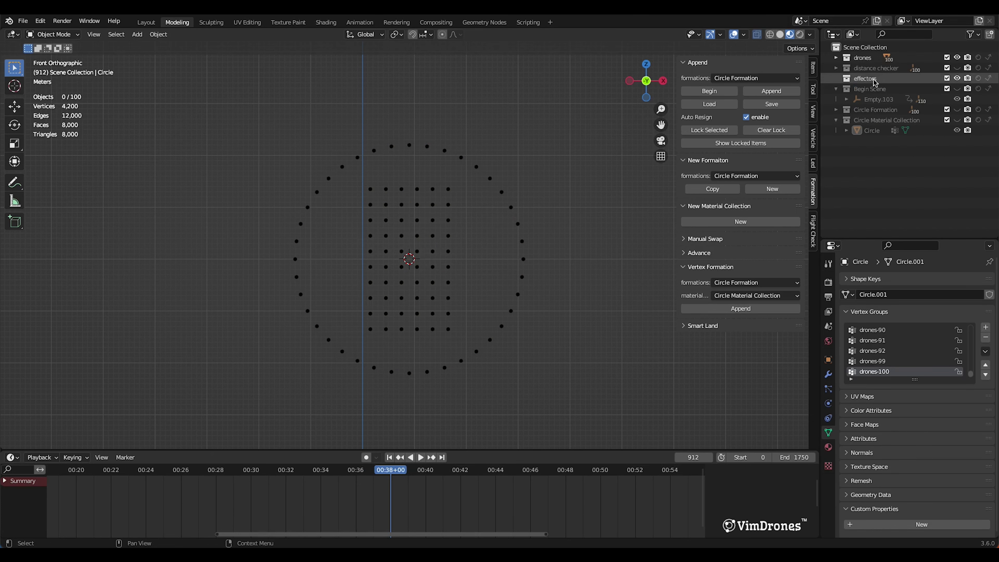
Step: Add an ico sphere with a 2 m radius to the effectors collection
{"action": "left_click", "coordinate": [870, 80]}
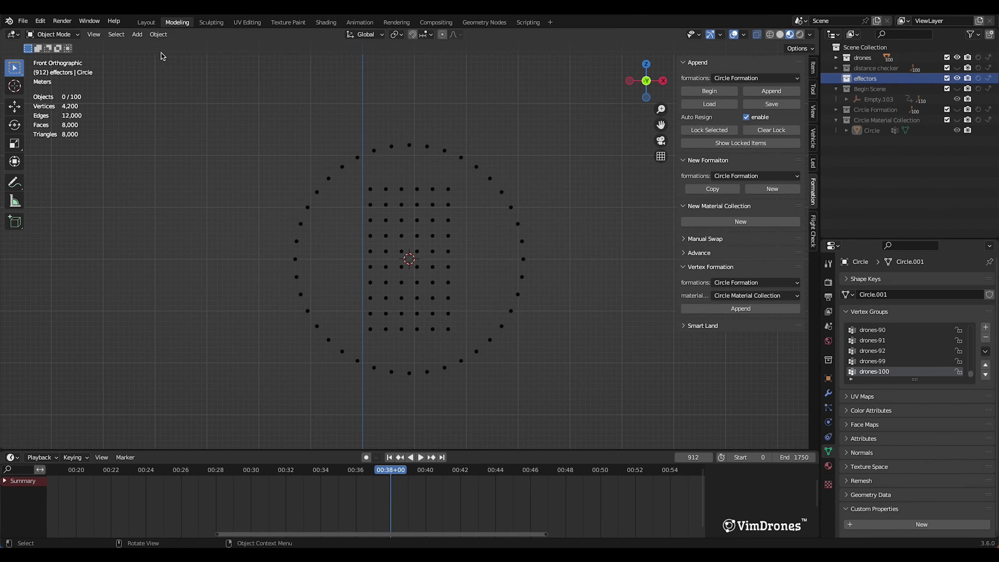
{"action": "left_click", "coordinate": [138, 34]}
{"action": "mouse_move", "coordinate": [174, 47]}
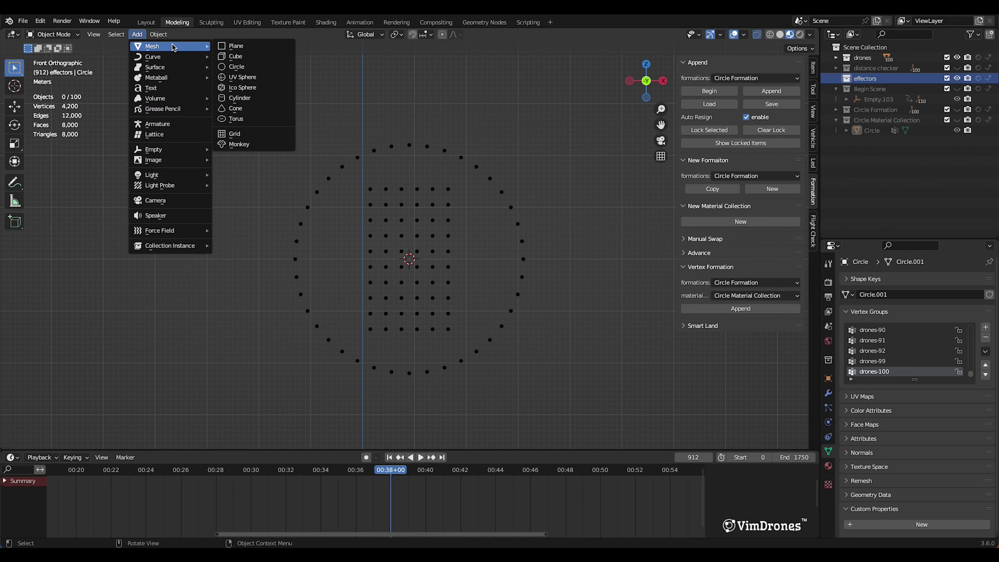
{"action": "left_click", "coordinate": [259, 90]}
{"action": "scroll", "coordinate": [257, 90], "scroll_direction": "up", "scroll_amount": 1}
{"action": "left_click", "coordinate": [142, 350]}
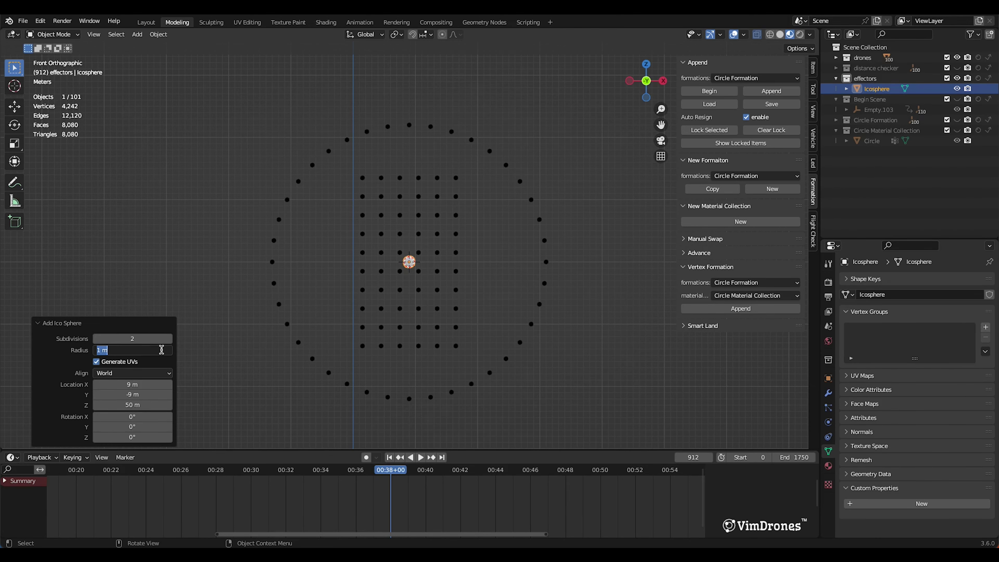
{"action": "type", "text": "2"}
{"action": "key", "text": "Return"}
{"action": "left_click", "coordinate": [563, 342]}
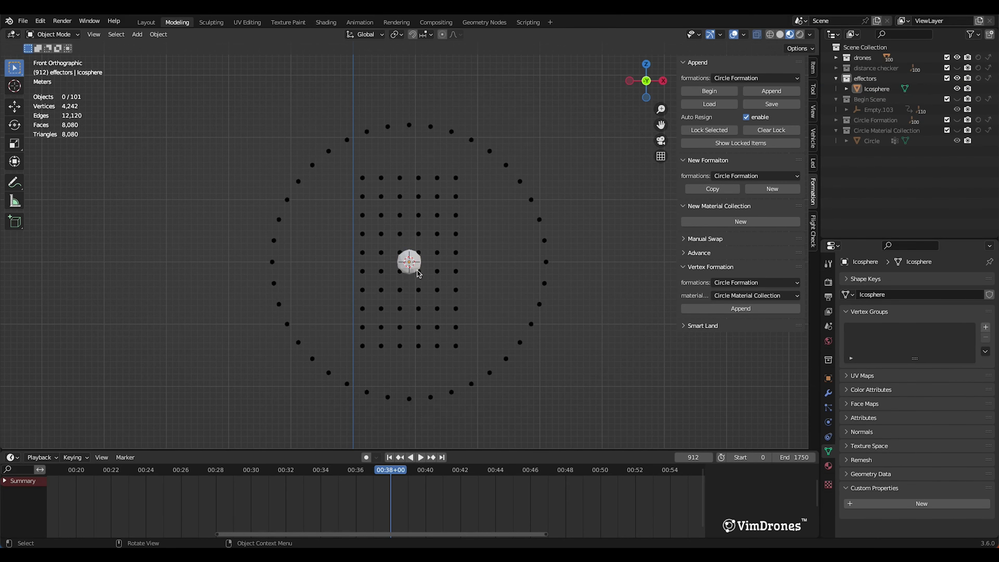
Step: Snap the 3D cursor to the topmost drone on the circle and snap the icosphere to the cursor
{"action": "left_click", "coordinate": [418, 258]}
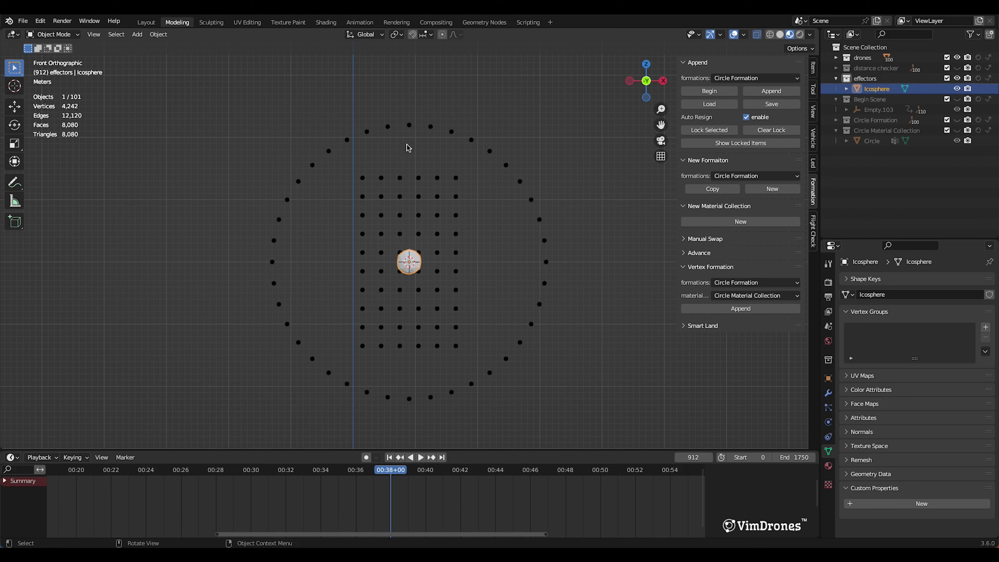
{"action": "left_click", "coordinate": [409, 125]}
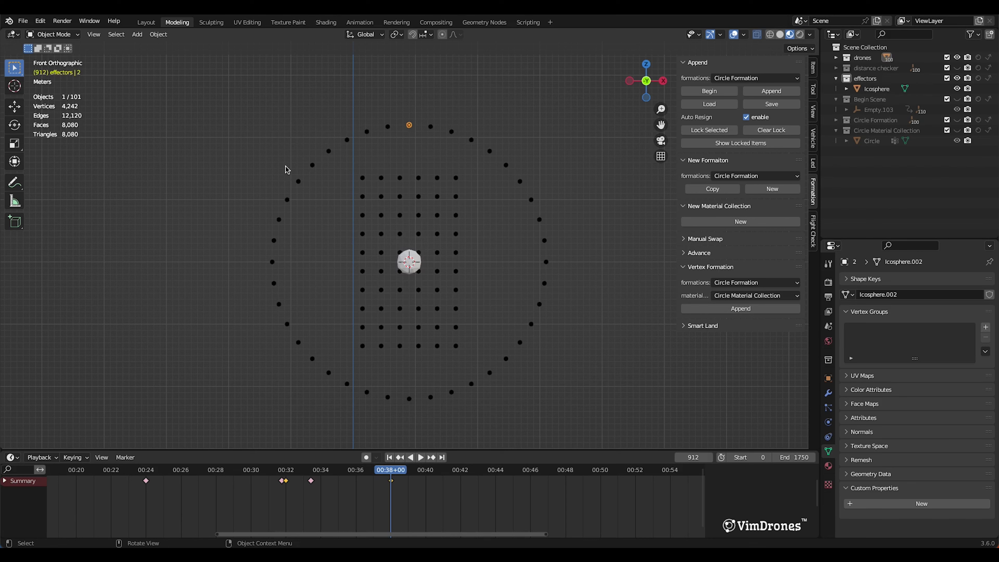
{"action": "left_click", "coordinate": [158, 35]}
{"action": "mouse_move", "coordinate": [208, 101]}
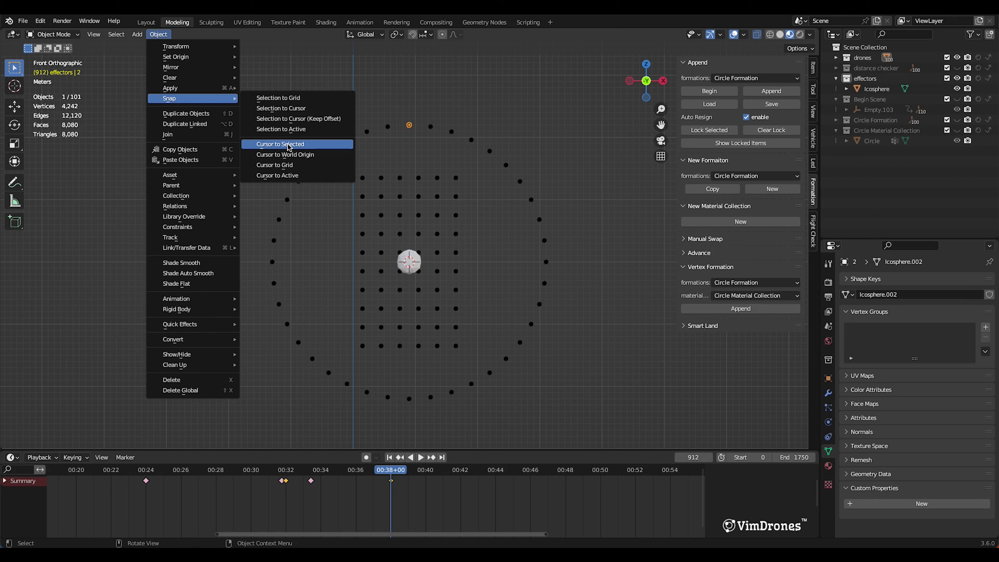
{"action": "left_click", "coordinate": [278, 144]}
{"action": "key", "text": "ctrl+z"}
{"action": "left_click", "coordinate": [162, 35]}
{"action": "mouse_move", "coordinate": [185, 101]}
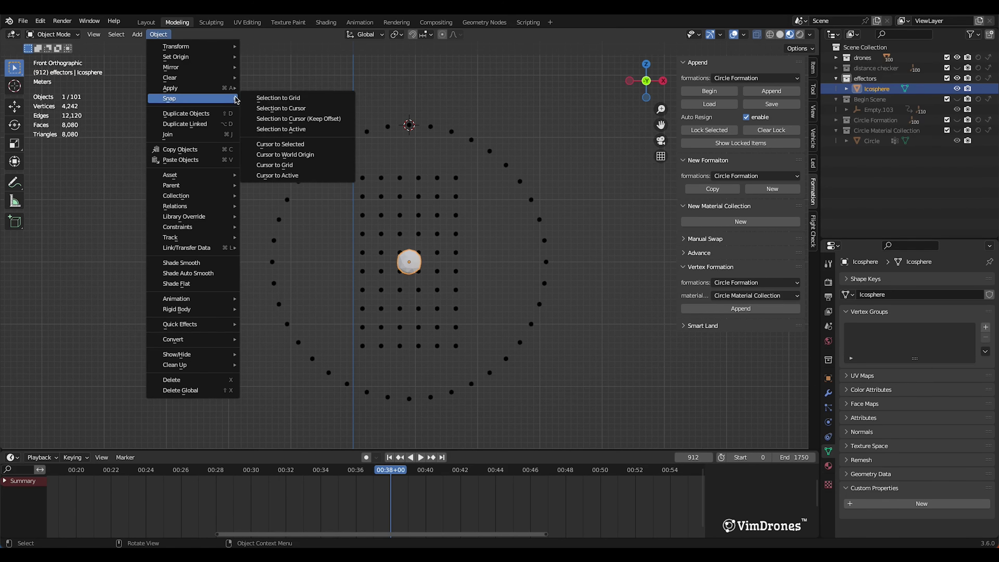
{"action": "left_click", "coordinate": [293, 106]}
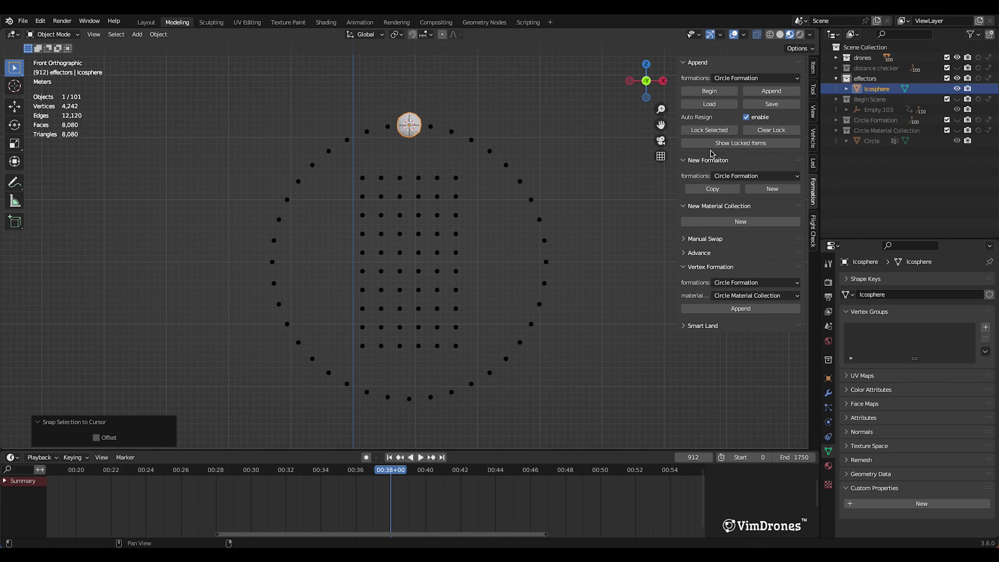
Step: Unhide the Circle Material Collection and snap the 3D cursor to the circle's origin
{"action": "left_click", "coordinate": [956, 131]}
{"action": "left_click", "coordinate": [872, 141]}
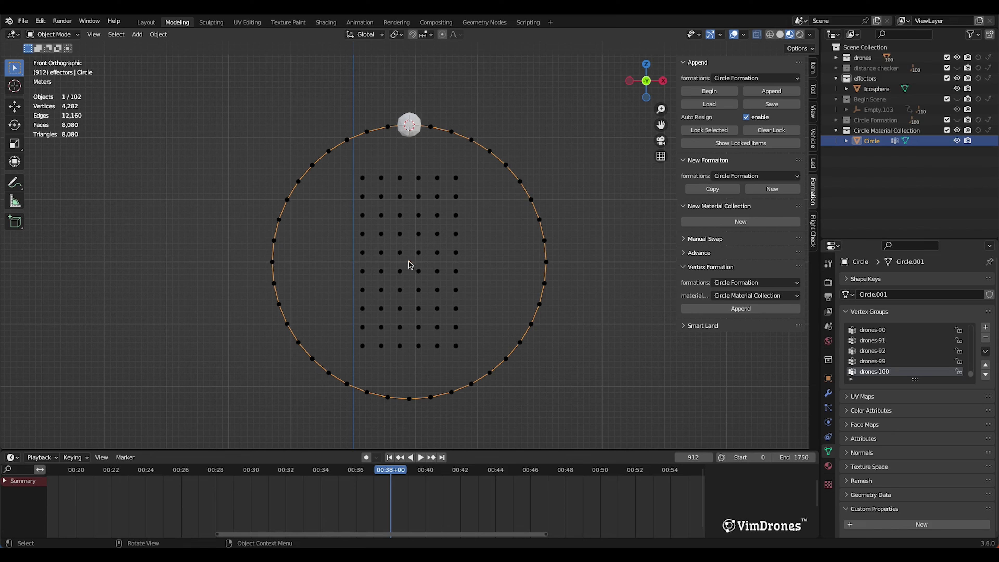
{"action": "left_click", "coordinate": [158, 34]}
{"action": "mouse_move", "coordinate": [185, 99]}
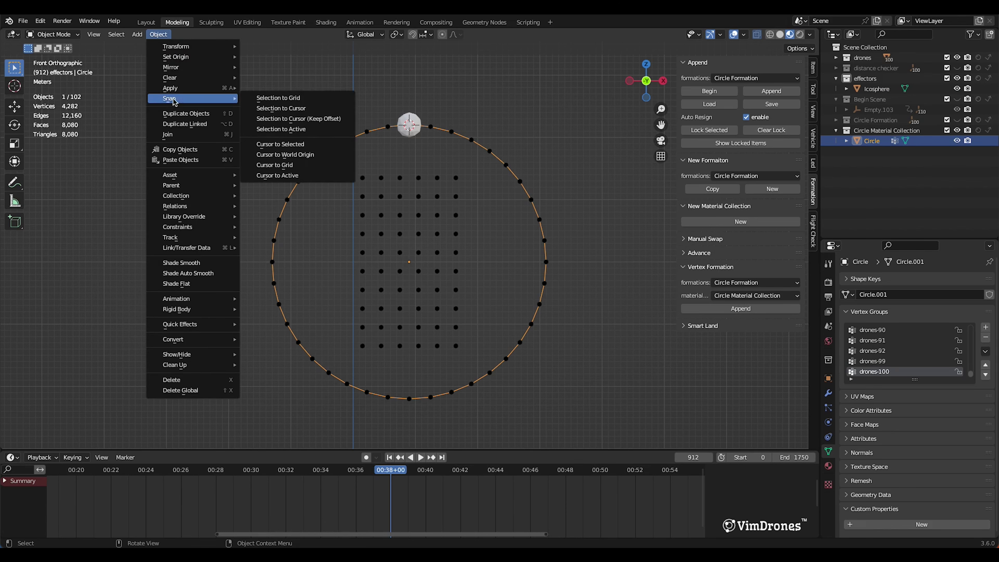
{"action": "left_click", "coordinate": [295, 144]}
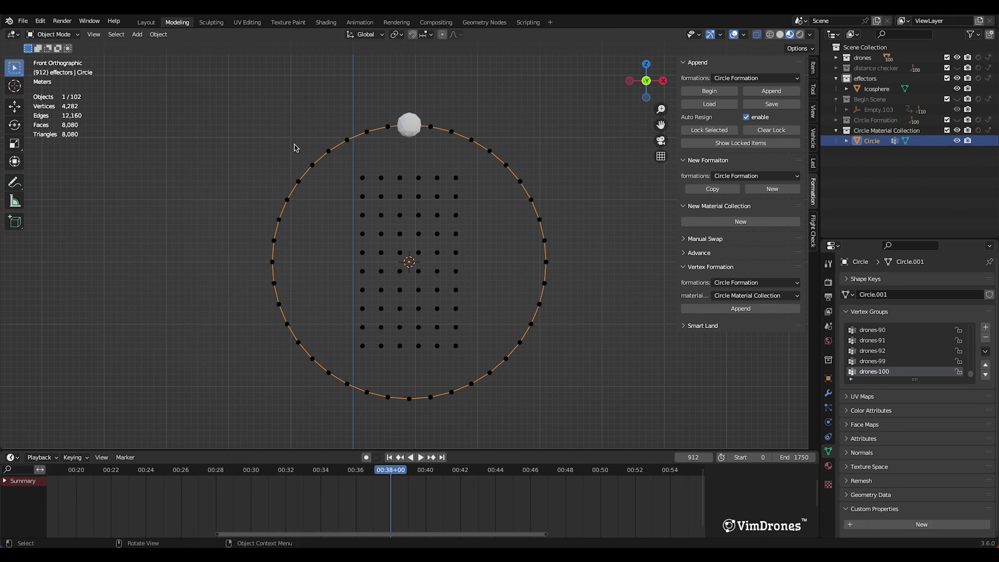
Step: Set the icosphere's origin to the 3D cursor at the circle's center
{"action": "left_click", "coordinate": [413, 128]}
{"action": "left_click", "coordinate": [159, 35]}
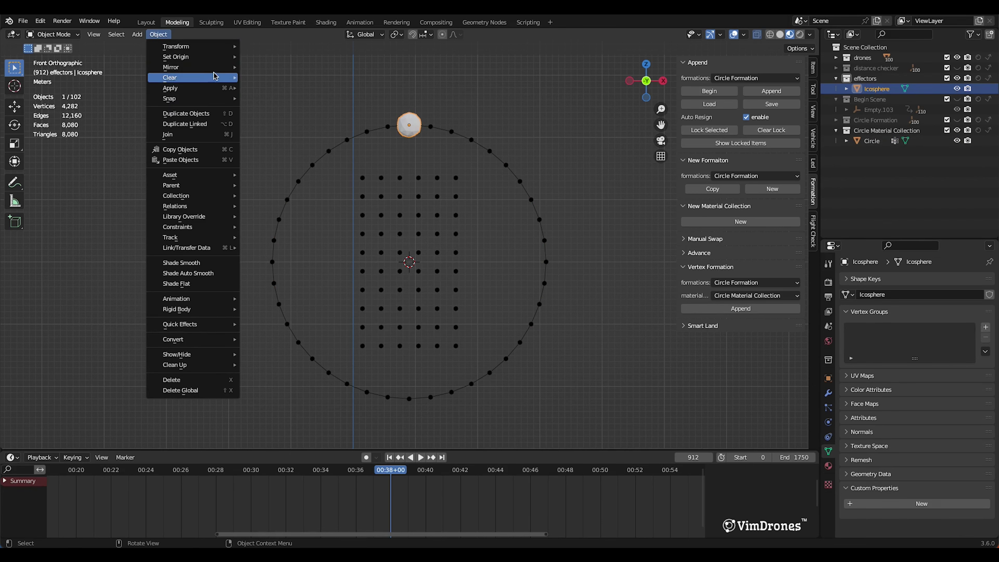
{"action": "mouse_move", "coordinate": [220, 63]}
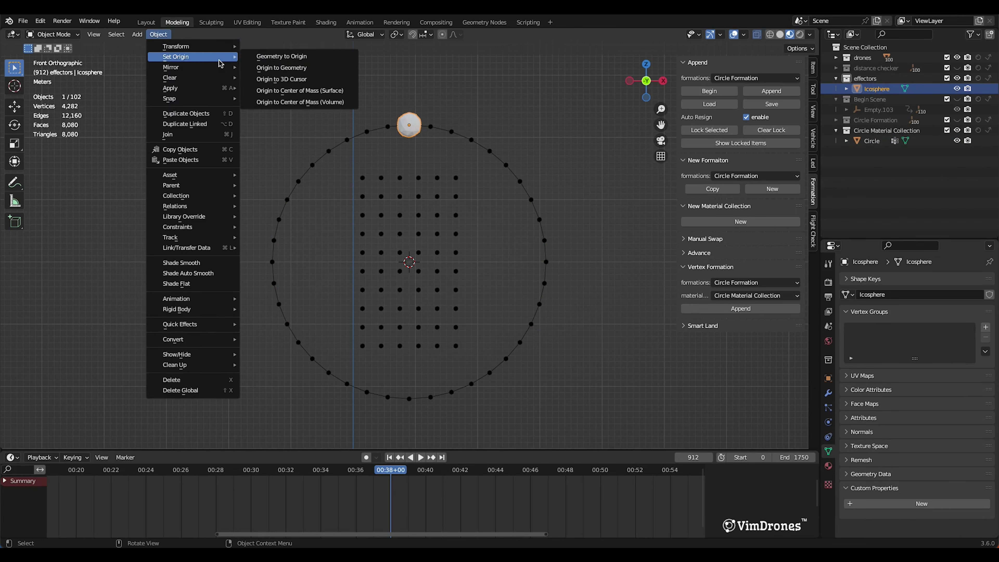
{"action": "left_click", "coordinate": [297, 80]}
{"action": "left_click", "coordinate": [416, 133]}
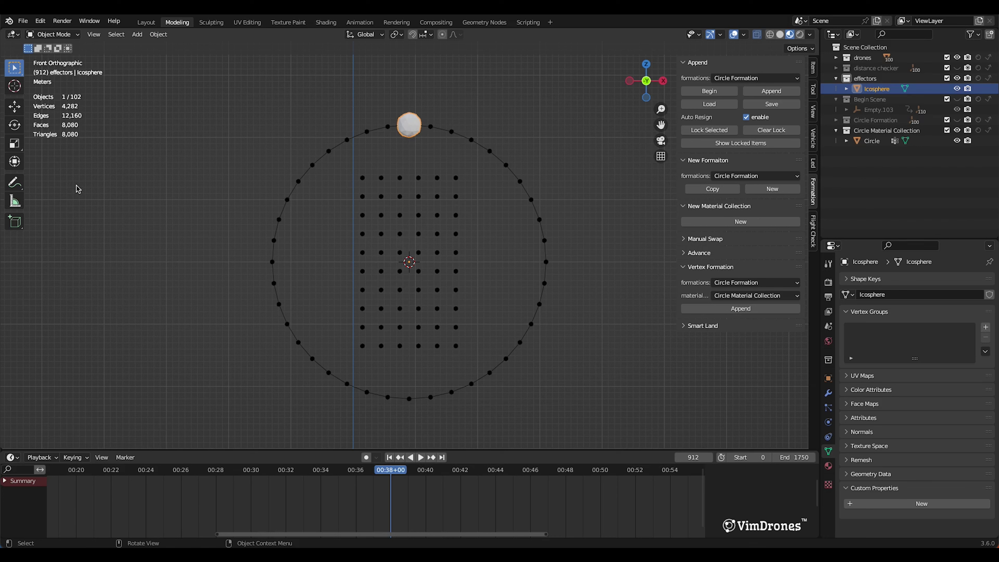
Step: Test the icosphere's pivot by rotating it about the Y axis around the circle, and undo the rotation
{"action": "left_click", "coordinate": [14, 125]}
{"action": "left_click_drag", "start_coordinate": [398, 224], "coordinate": [343, 181]}
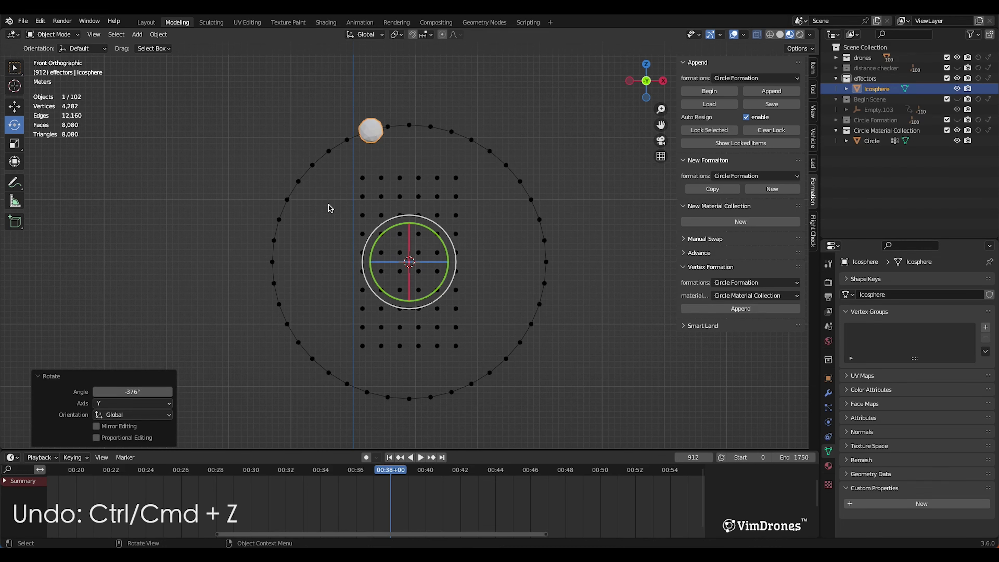
{"action": "key", "text": "ctrl+z"}
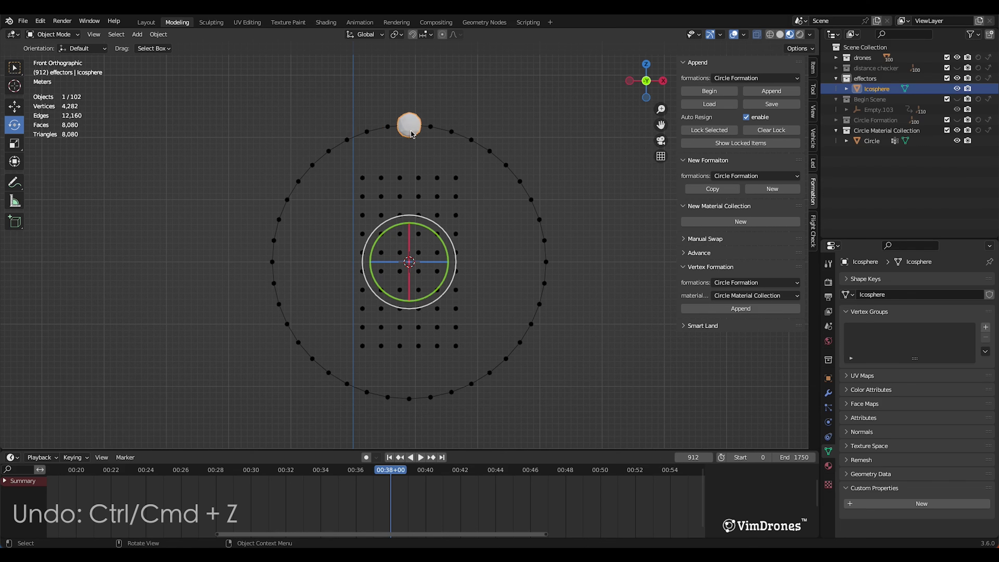
Step: Give the icosphere a new material without nodes and set its base color to red
{"action": "left_click", "coordinate": [828, 466]}
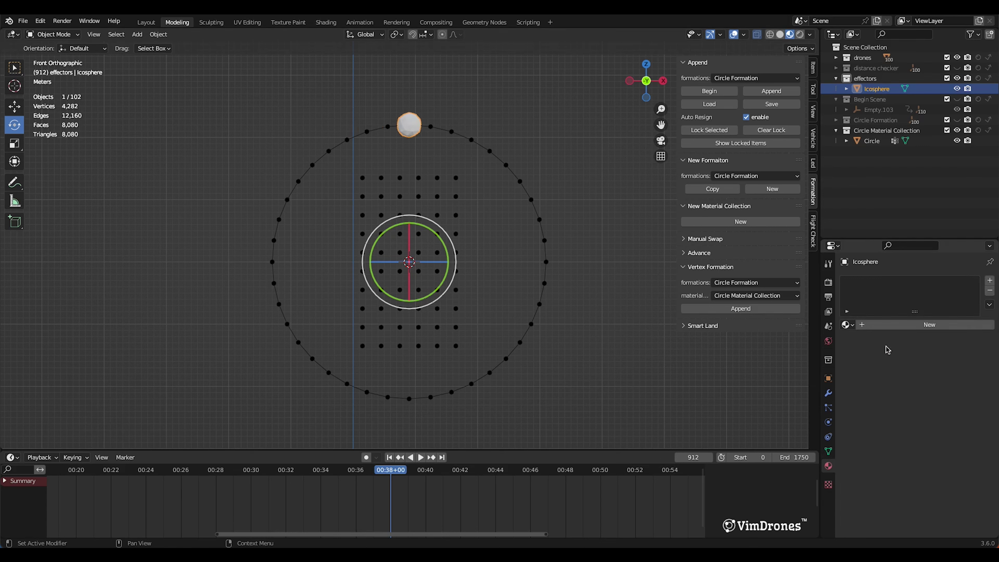
{"action": "left_click", "coordinate": [910, 325]}
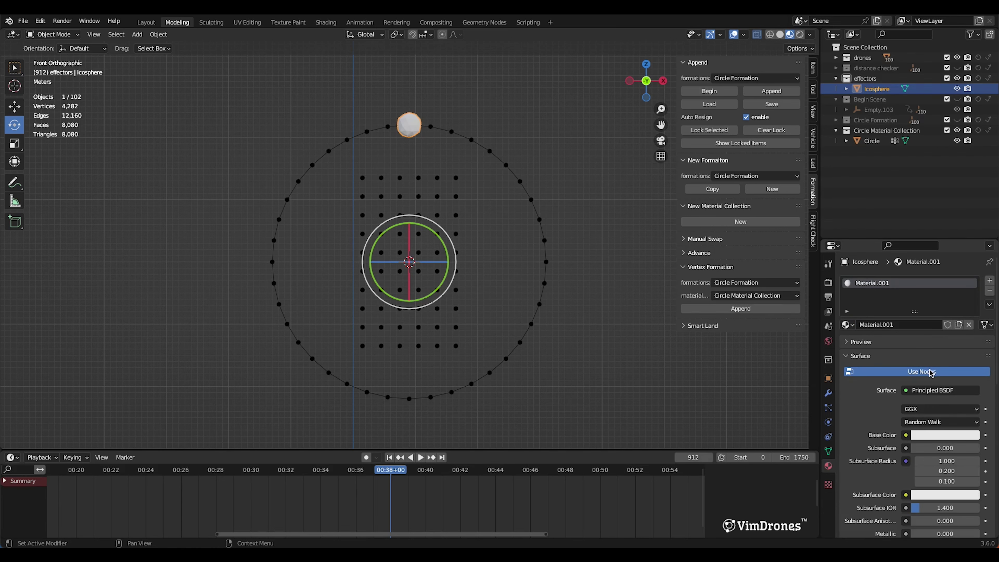
{"action": "left_click", "coordinate": [940, 391]}
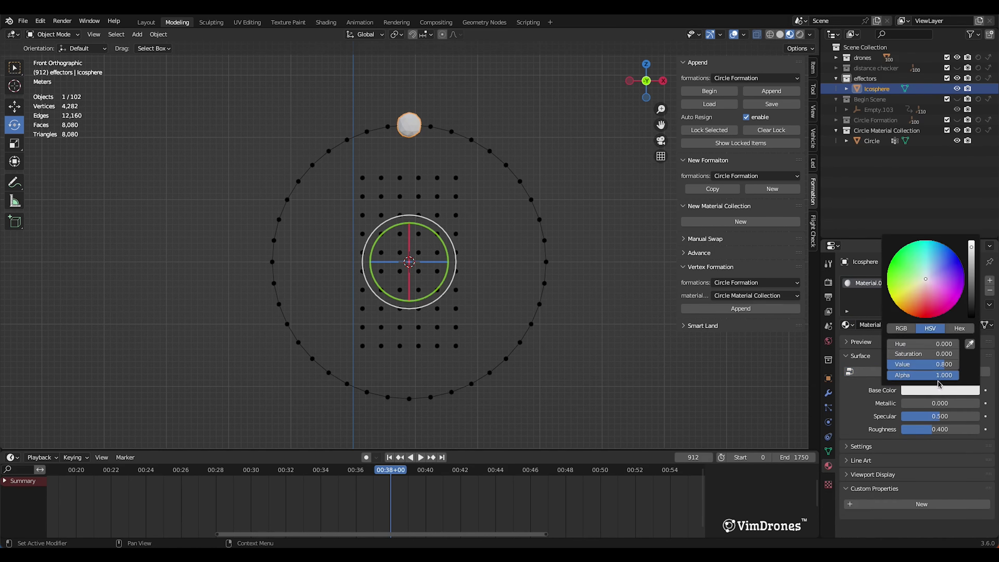
{"action": "left_click_drag", "start_coordinate": [925, 279], "coordinate": [927, 318]}
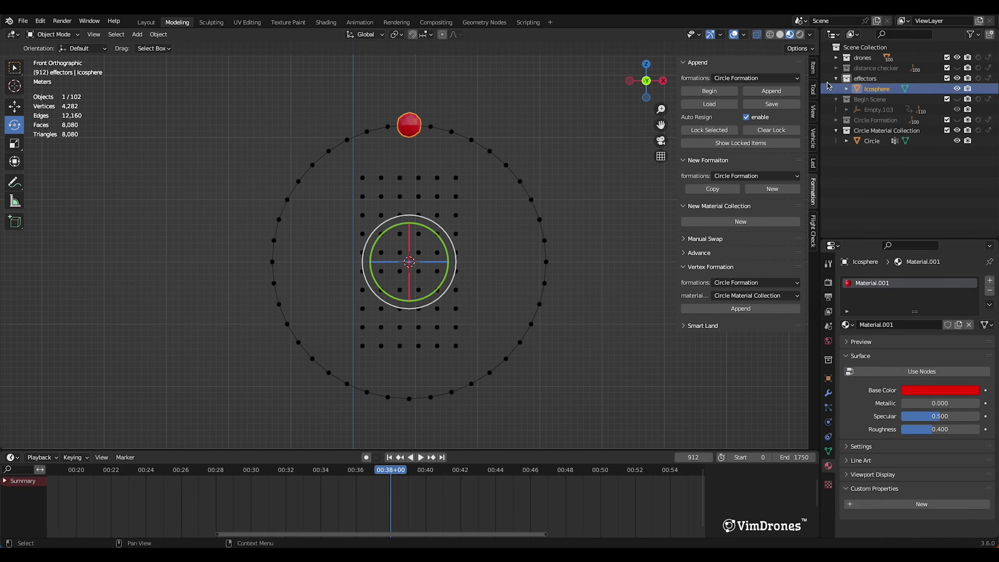
Step: Keyframe the icosphere's rotation at frame 912
{"action": "left_click", "coordinate": [814, 71]}
{"action": "key", "text": "i"}
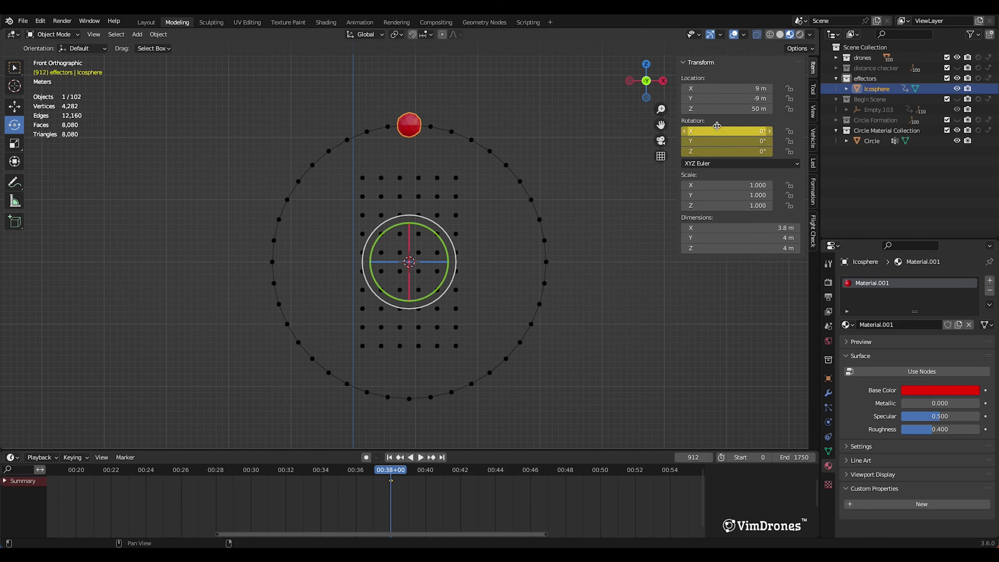
Step: Set the icosphere's Y rotation to -1800° at frame 1104 and keyframe its rotation there
{"action": "left_click_drag", "start_coordinate": [392, 487], "coordinate": [530, 483]}
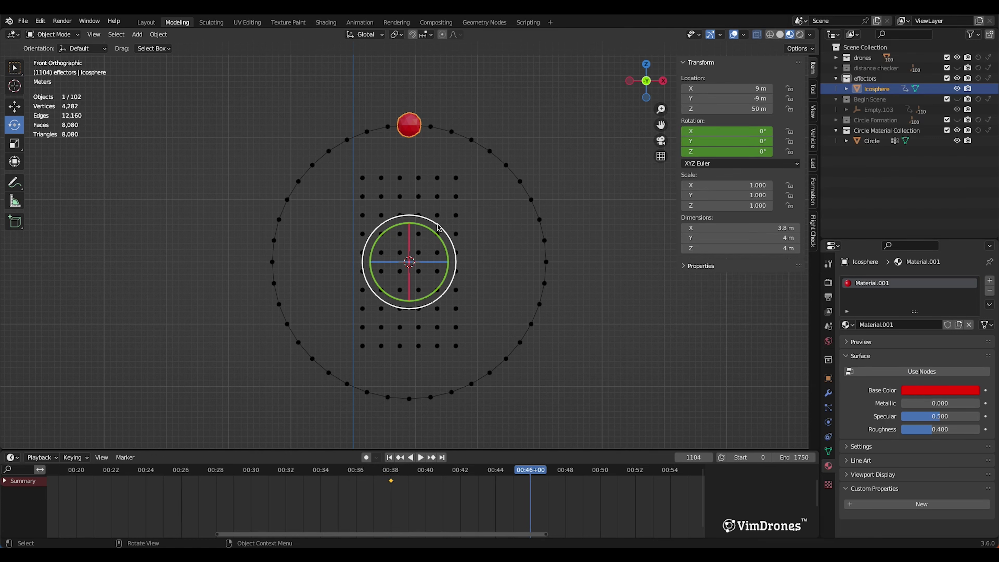
{"action": "left_click_drag", "start_coordinate": [397, 225], "coordinate": [377, 151]}
{"action": "left_click", "coordinate": [723, 140]}
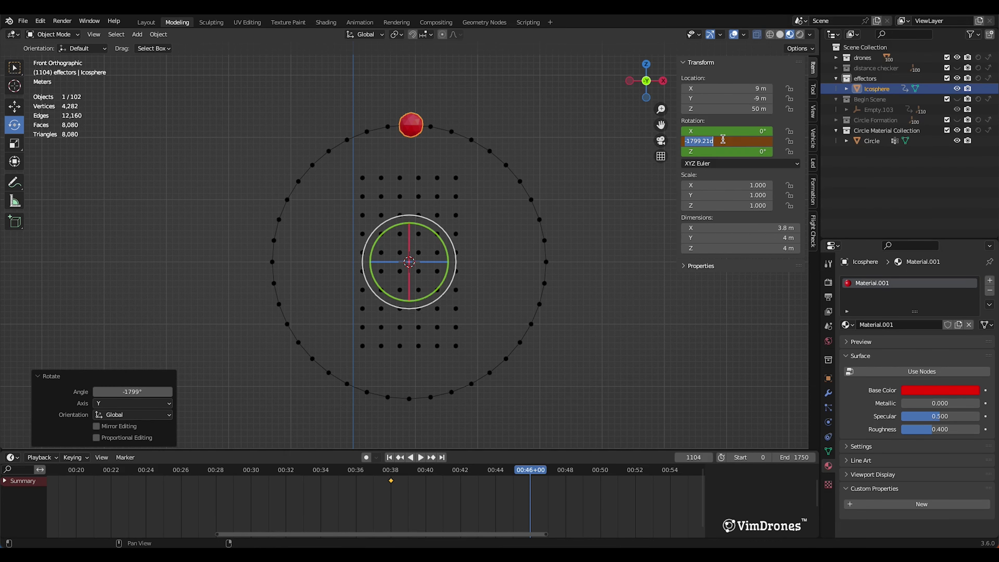
{"action": "key", "text": "Return"}
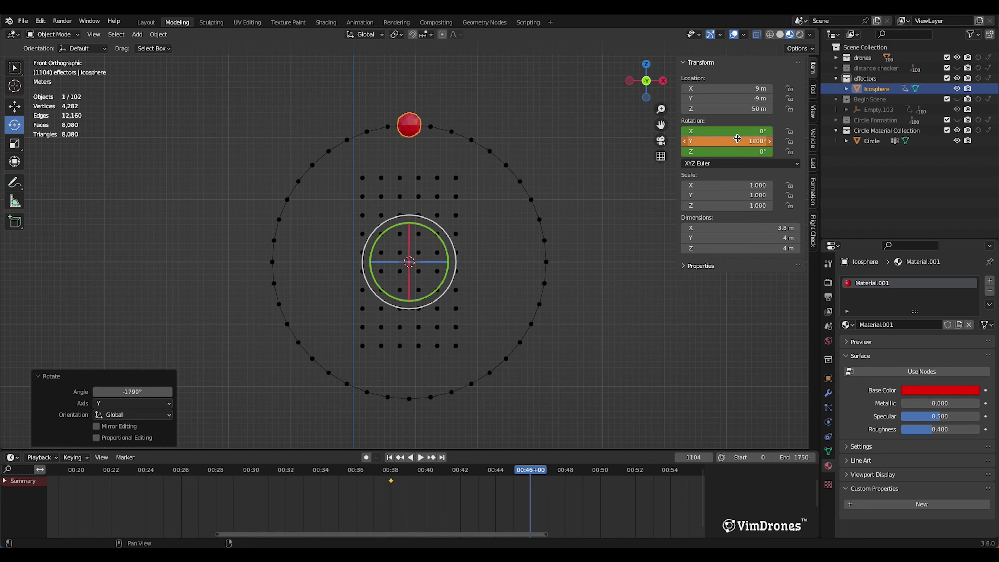
{"action": "key", "text": "i"}
{"action": "left_click", "coordinate": [688, 141]}
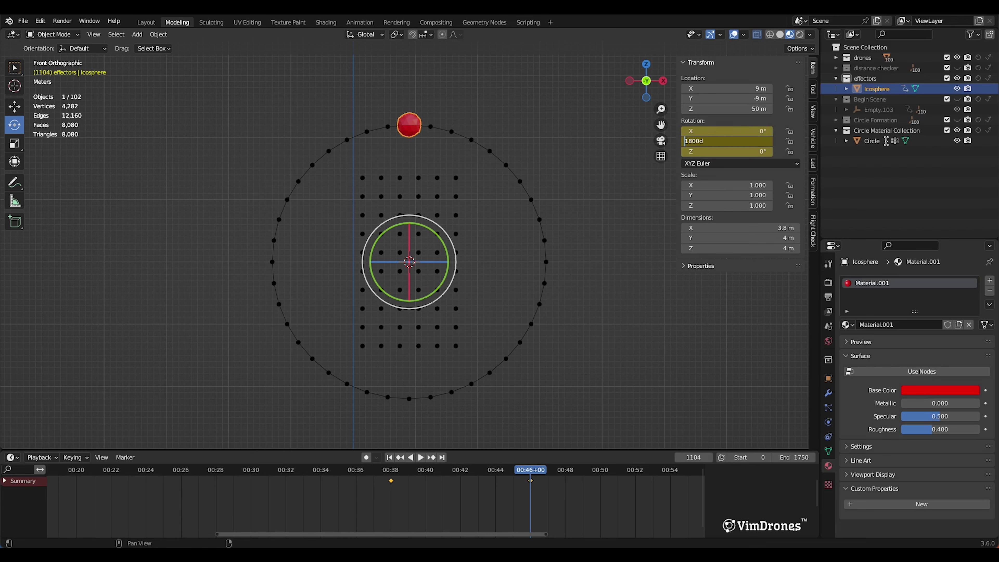
{"action": "type", "text": "-"}
{"action": "key", "text": "Return"}
{"action": "right_click", "coordinate": [738, 142]}
{"action": "left_click", "coordinate": [699, 142]}
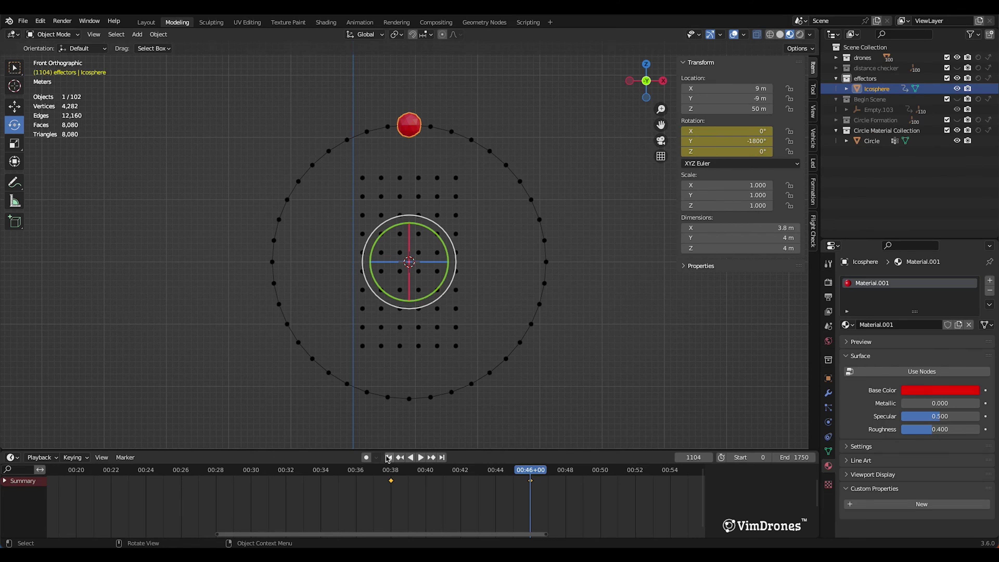
Step: Play back the icosphere's rotation around the circle from just before its first keyframe
{"action": "left_click", "coordinate": [385, 471]}
{"action": "key", "text": "space"}
{"action": "key", "text": "space"}
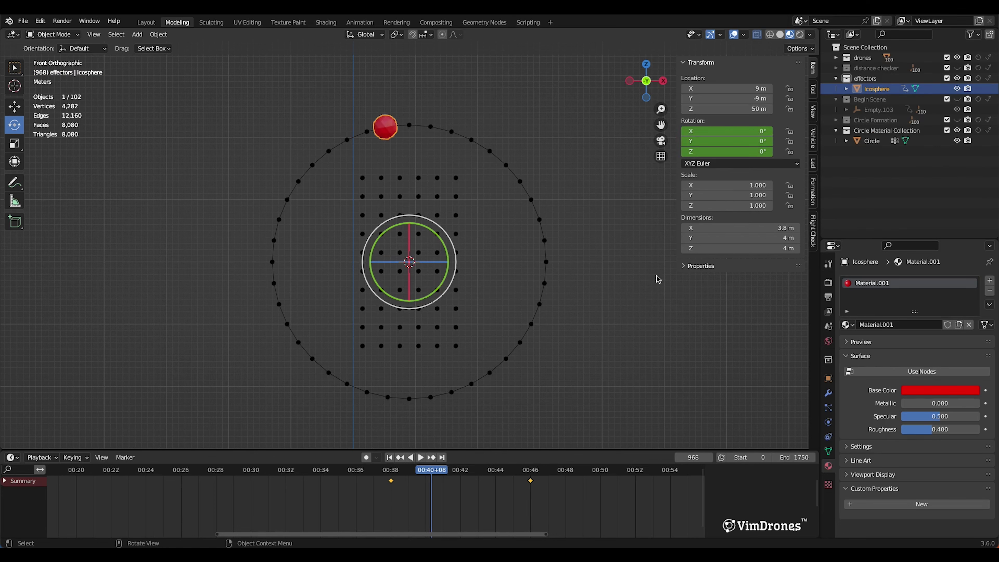
Step: Hide the effectors collection and play back the drone colors from just before the first keyframe
{"action": "left_click", "coordinate": [872, 78]}
{"action": "key", "text": "h"}
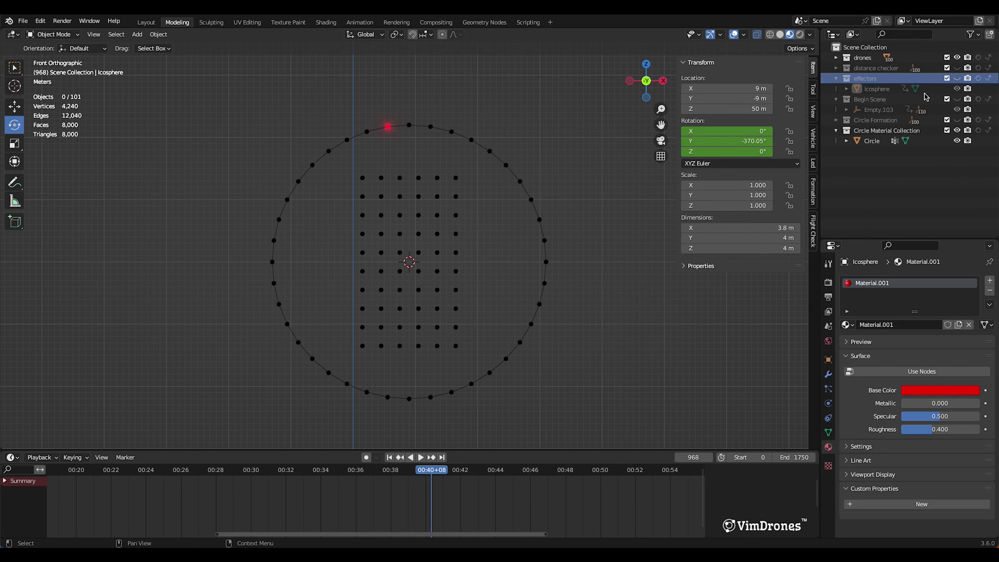
{"action": "left_click", "coordinate": [386, 470]}
{"action": "key", "text": "space"}
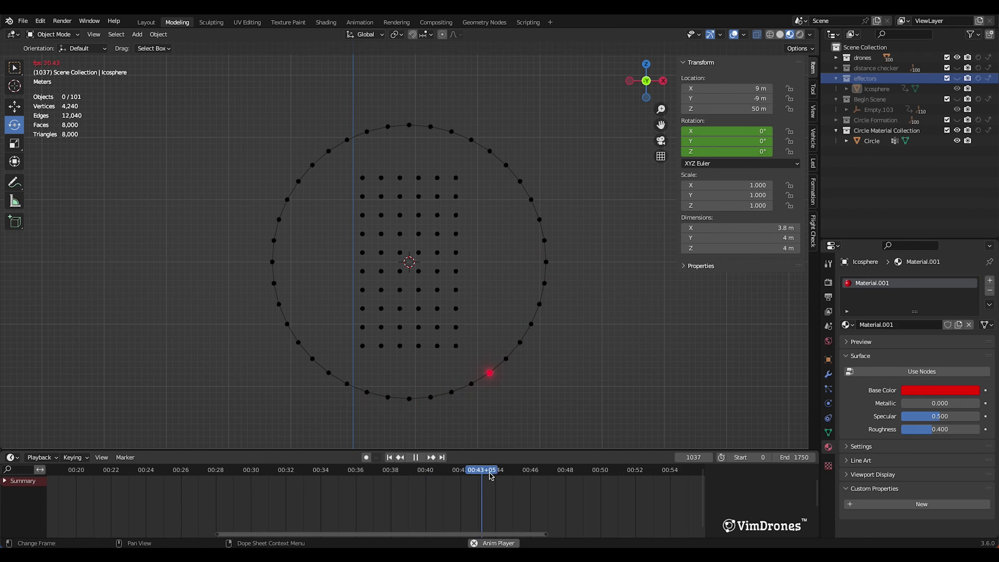
{"action": "left_click", "coordinate": [415, 457]}
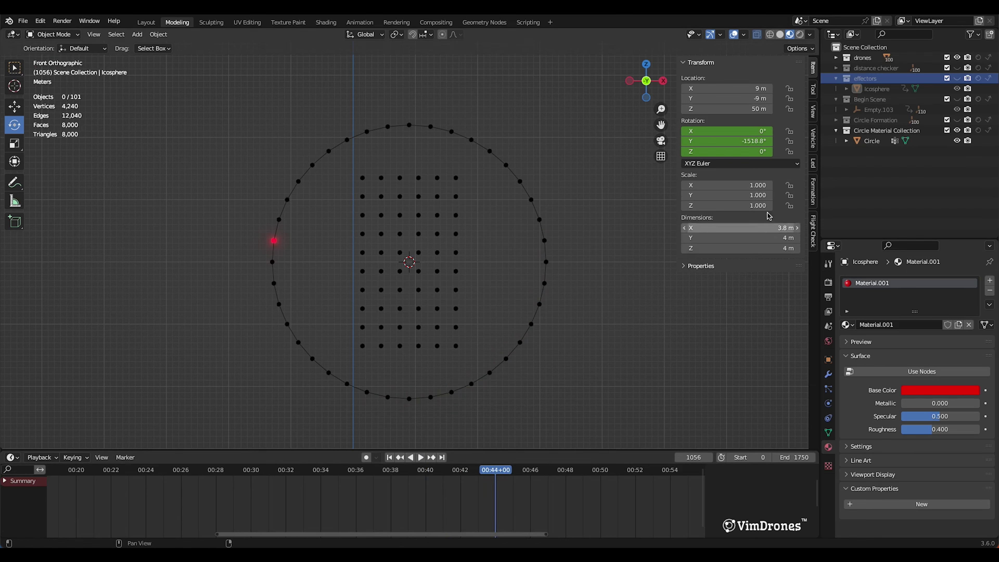
Step: Select the Icosphere as LED effector, set its type to DEFAULT, and update the effector
{"action": "left_click", "coordinate": [813, 164]}
{"action": "left_click", "coordinate": [750, 163]}
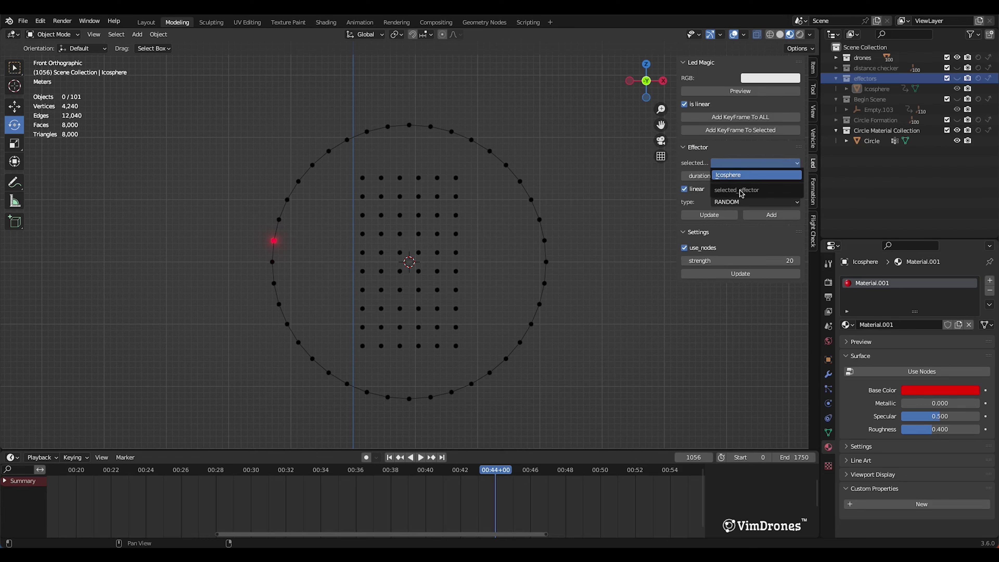
{"action": "left_click", "coordinate": [744, 175]}
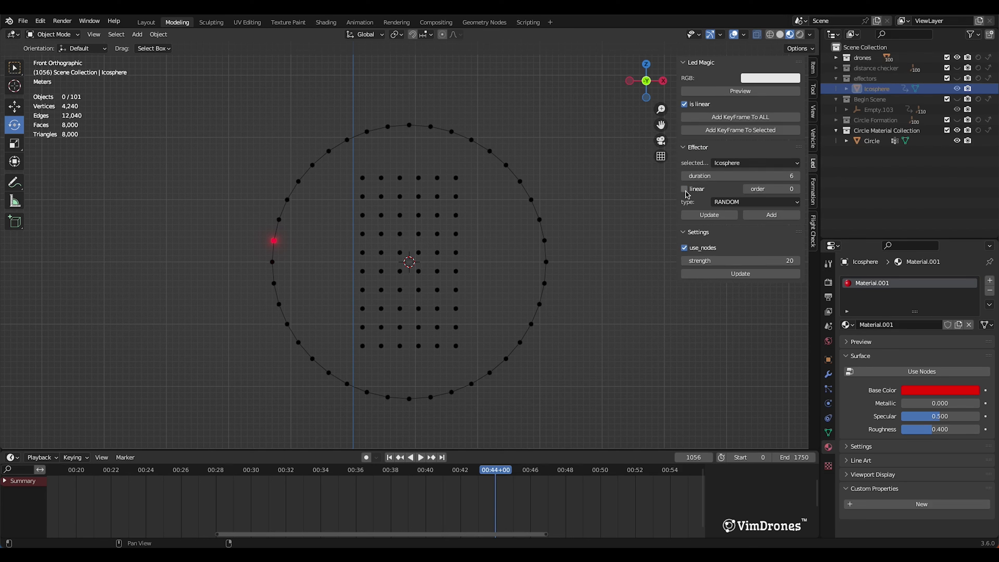
{"action": "left_click", "coordinate": [747, 202]}
{"action": "left_click", "coordinate": [728, 216]}
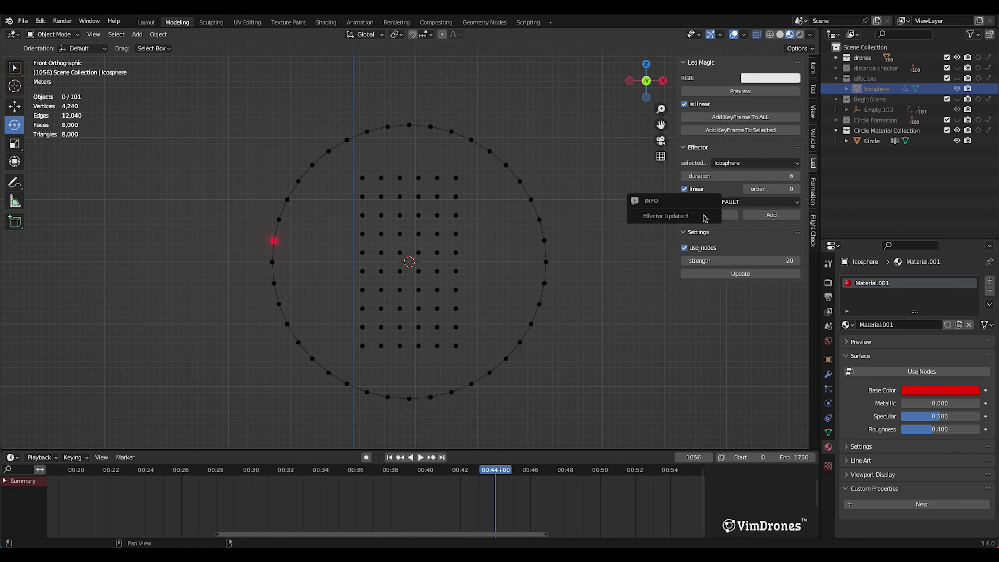
Step: Play back the updated DEFAULT effector's coloring of the circle drones from frame 904
{"action": "left_click", "coordinate": [385, 474]}
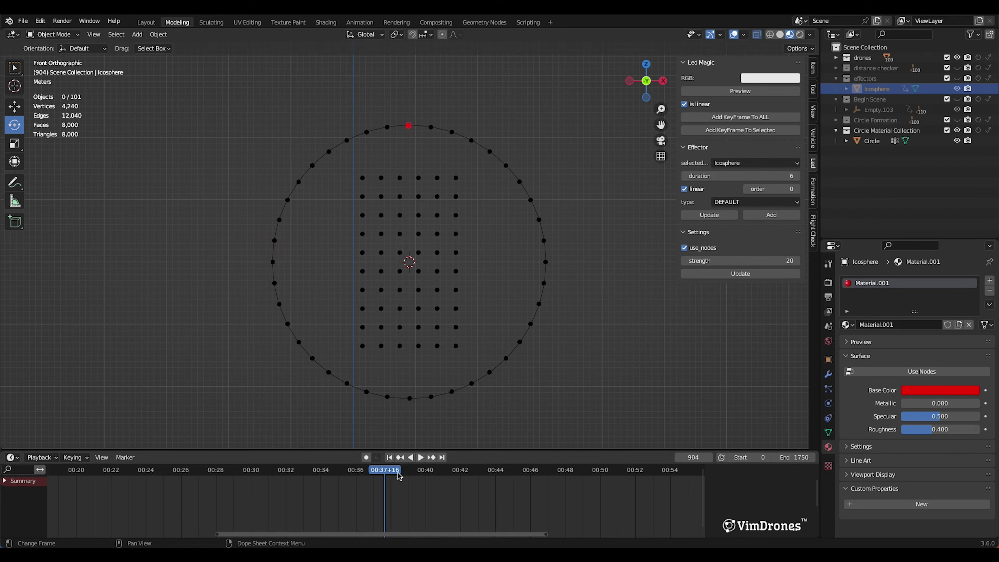
{"action": "key", "text": "space"}
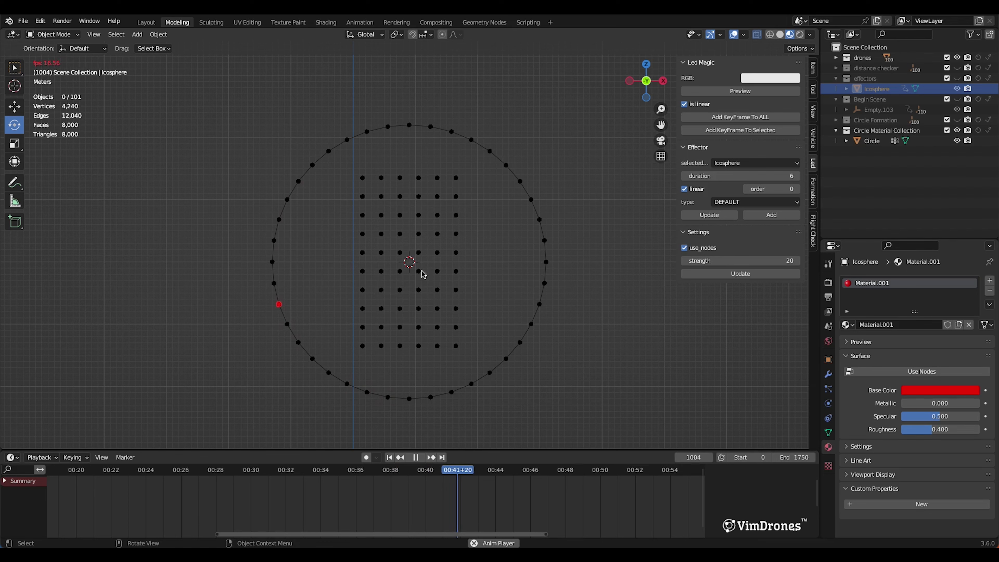
{"action": "key", "text": "space"}
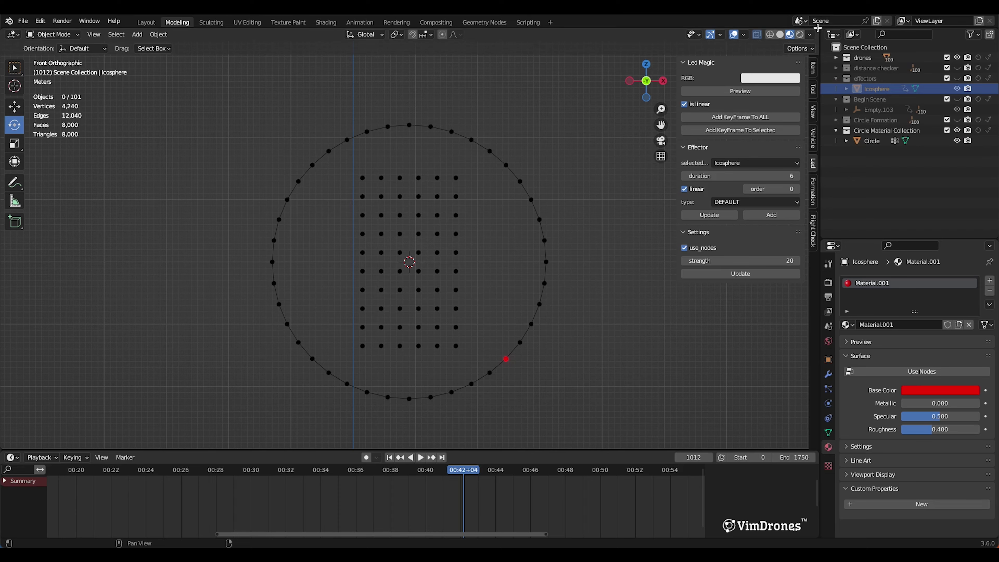
Step: Split the 3D viewport horizontally and turn the upper area into a slightly enlarged Graph Editor
{"action": "left_click_drag", "start_coordinate": [817, 35], "coordinate": [799, 108]}
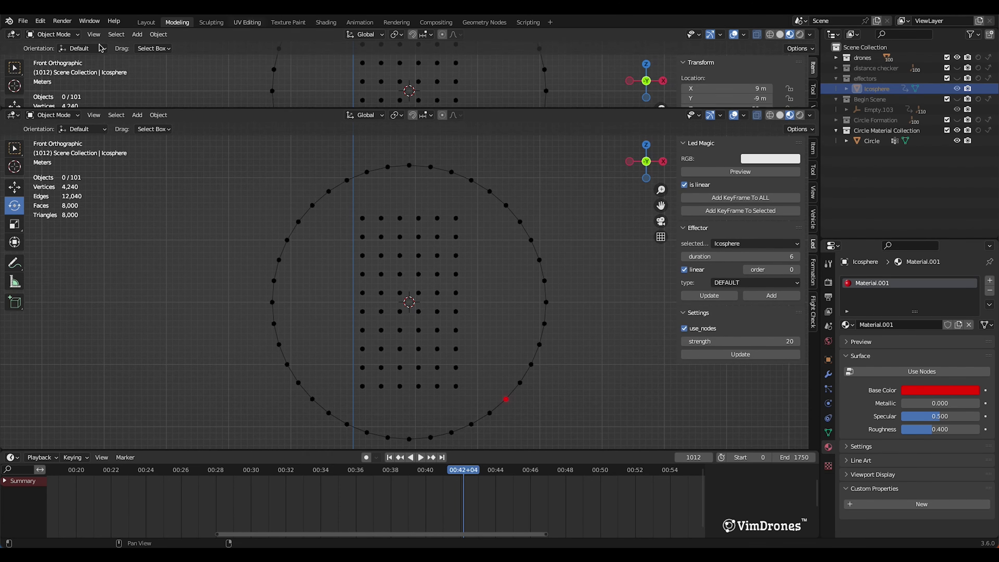
{"action": "left_click", "coordinate": [13, 34]}
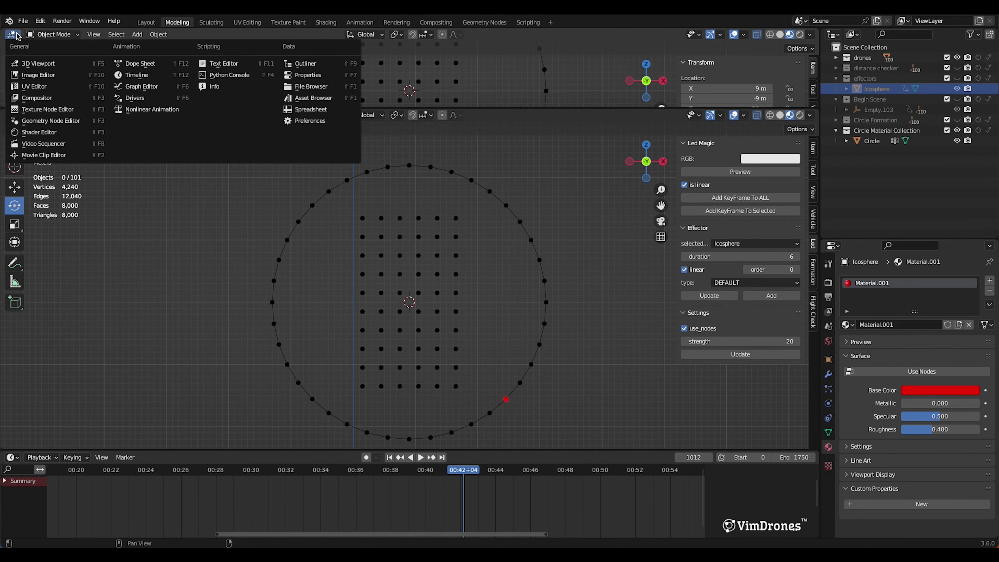
{"action": "left_click", "coordinate": [141, 86]}
{"action": "scroll", "coordinate": [196, 84], "scroll_direction": "down", "scroll_amount": 2}
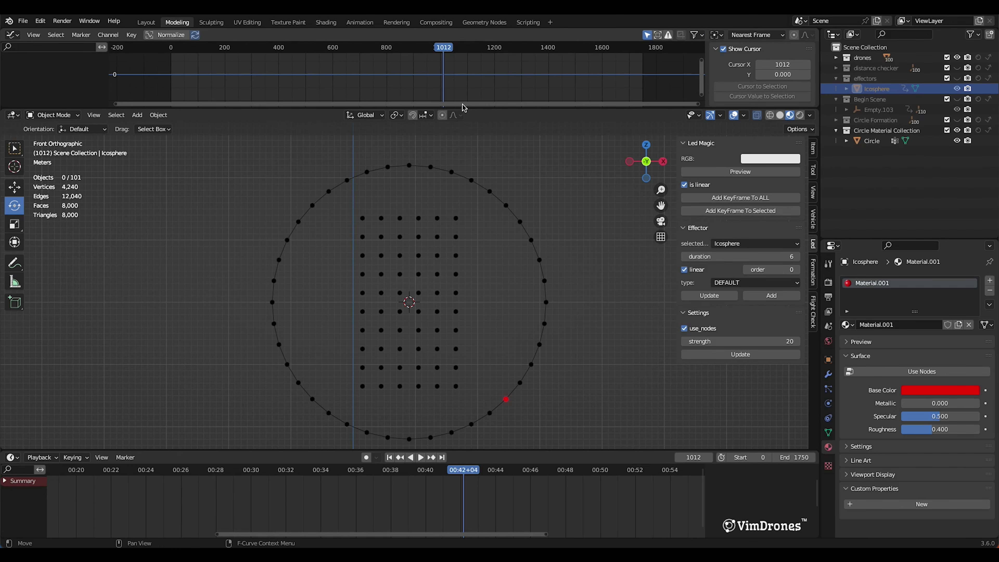
{"action": "left_click_drag", "start_coordinate": [462, 109], "coordinate": [462, 126]}
Step: Set all of the icosphere's keyframes to linear interpolation and play back its rotation
{"action": "left_click", "coordinate": [877, 89]}
{"action": "scroll", "coordinate": [432, 84], "scroll_direction": "down", "scroll_amount": 10}
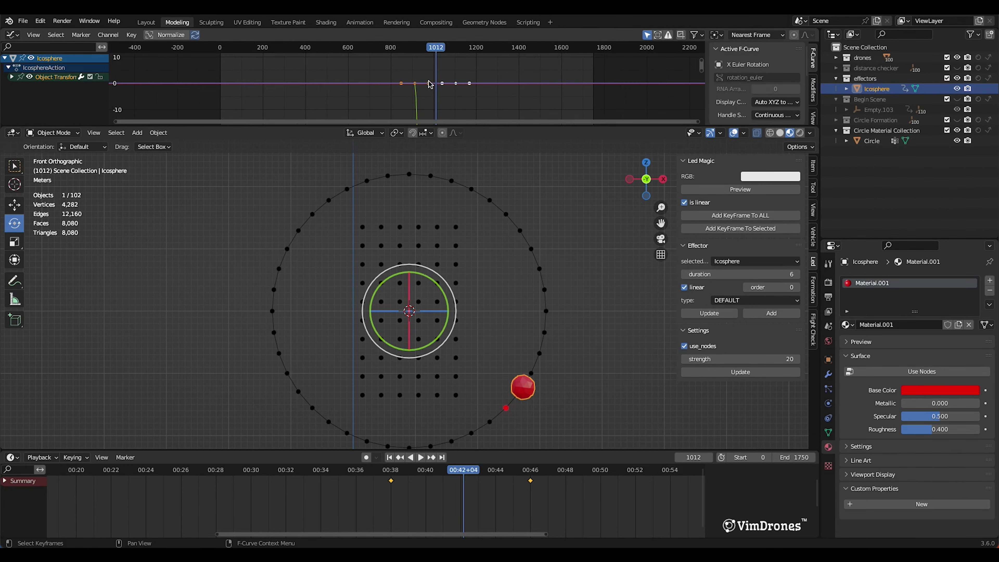
{"action": "left_click_drag", "start_coordinate": [700, 70], "coordinate": [701, 146]}
{"action": "scroll", "coordinate": [514, 94], "scroll_direction": "down", "scroll_amount": 9}
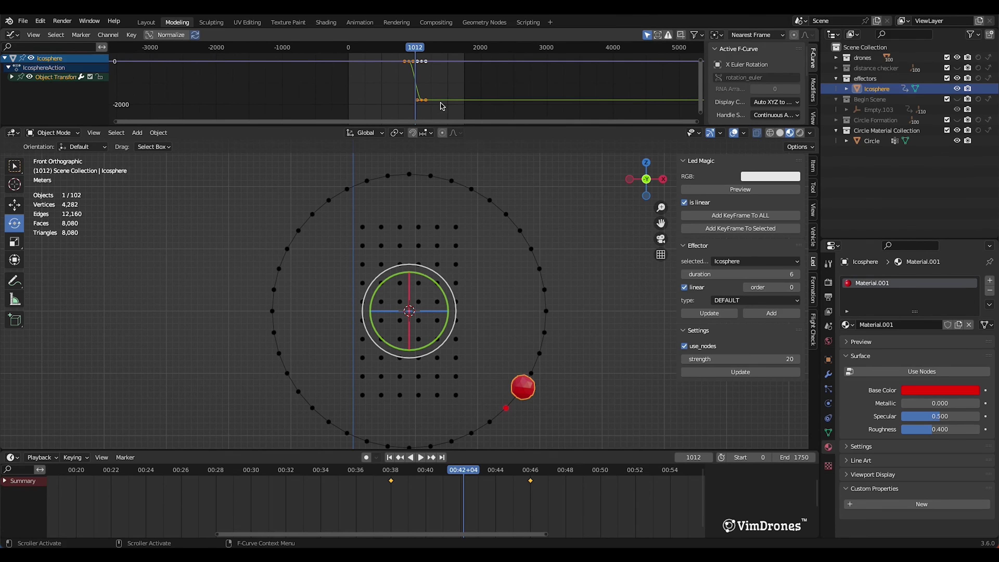
{"action": "left_click", "coordinate": [438, 86]}
{"action": "key", "text": "a"}
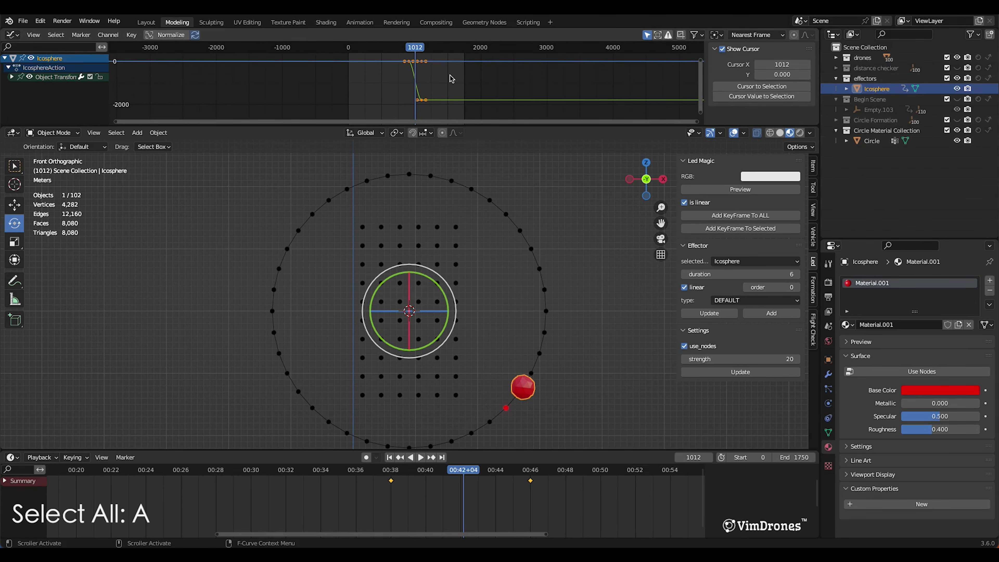
{"action": "right_click", "coordinate": [437, 82]}
{"action": "mouse_move", "coordinate": [437, 82]}
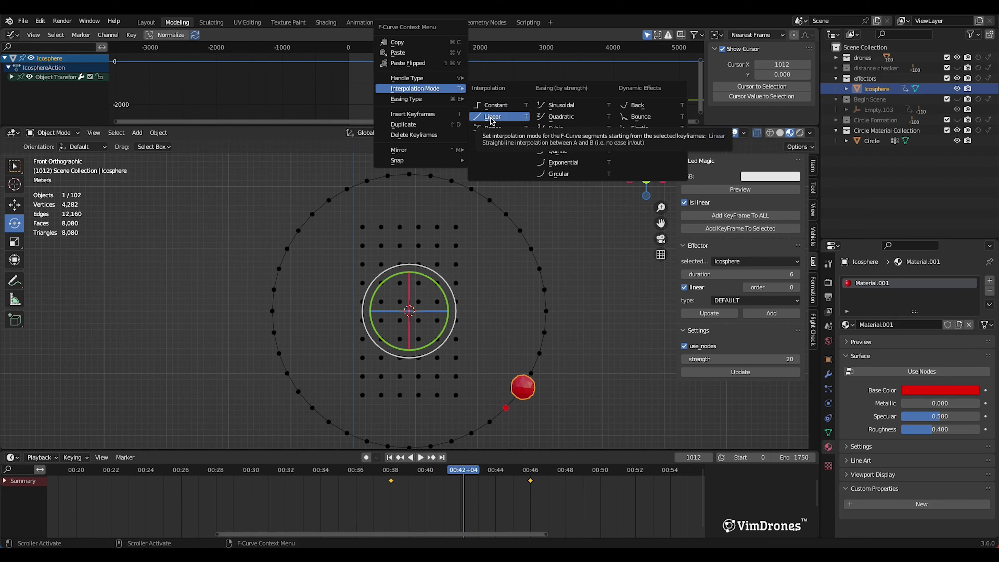
{"action": "left_click", "coordinate": [491, 117]}
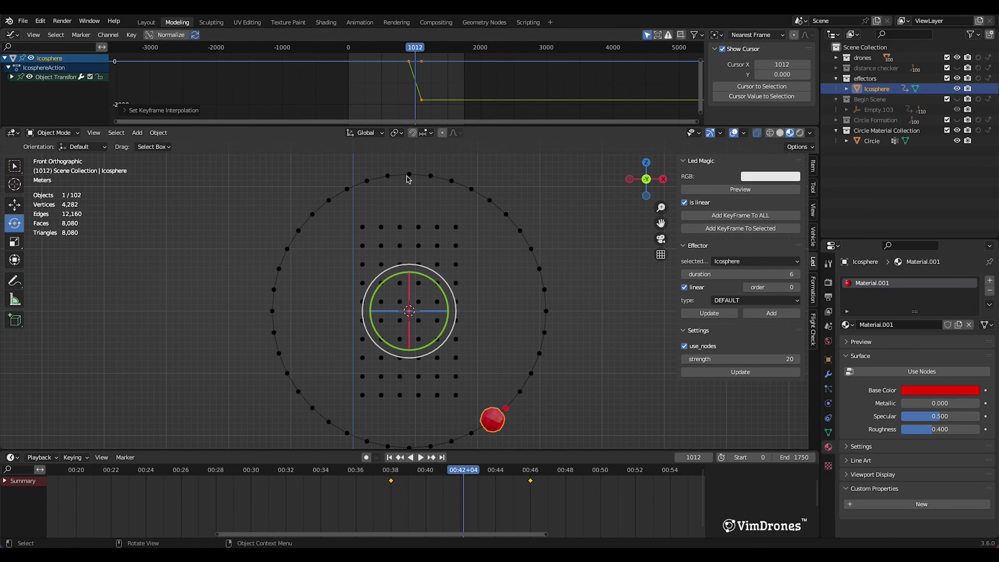
{"action": "left_click", "coordinate": [411, 457]}
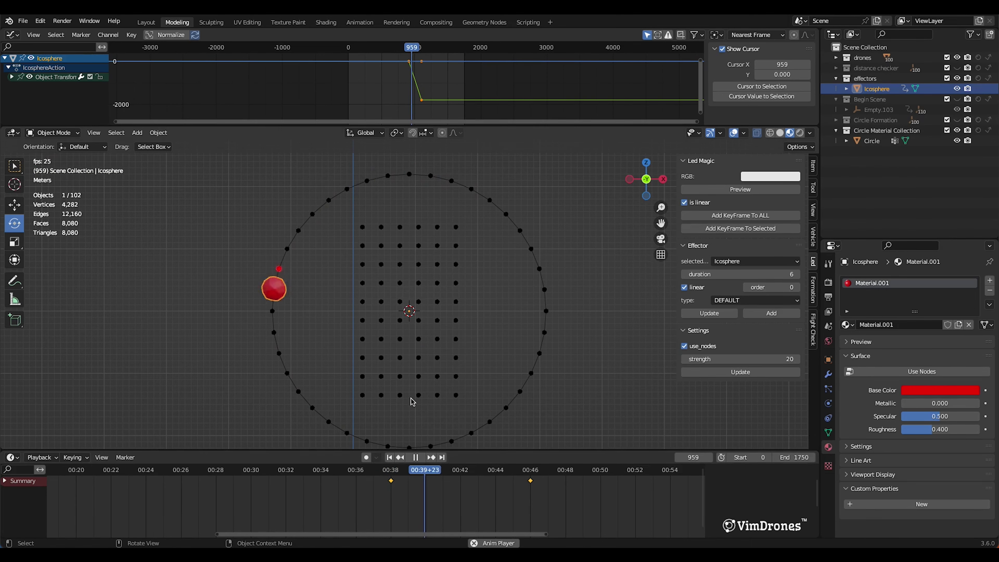
{"action": "scroll", "coordinate": [457, 333], "scroll_direction": "down", "scroll_amount": 1}
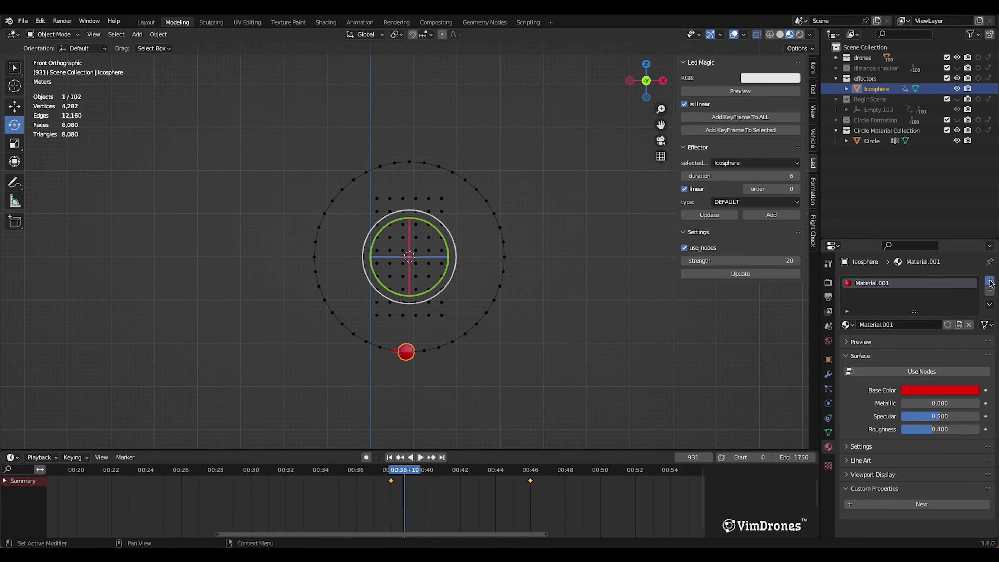
Step: Add a second material without nodes to the icosphere and set its base color to purple
{"action": "left_click", "coordinate": [990, 282]}
{"action": "left_click", "coordinate": [911, 347]}
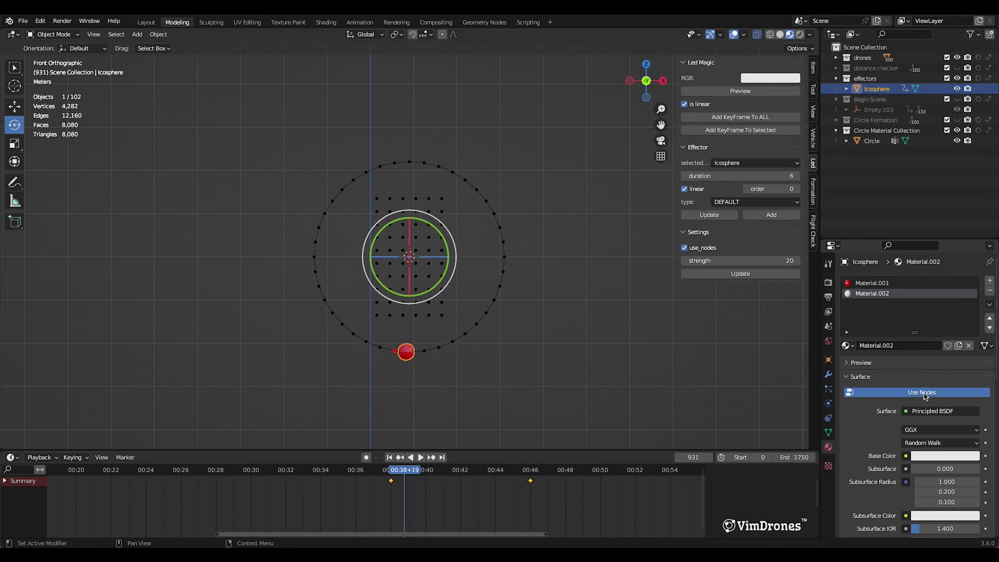
{"action": "left_click", "coordinate": [924, 392]}
{"action": "left_click", "coordinate": [914, 411]}
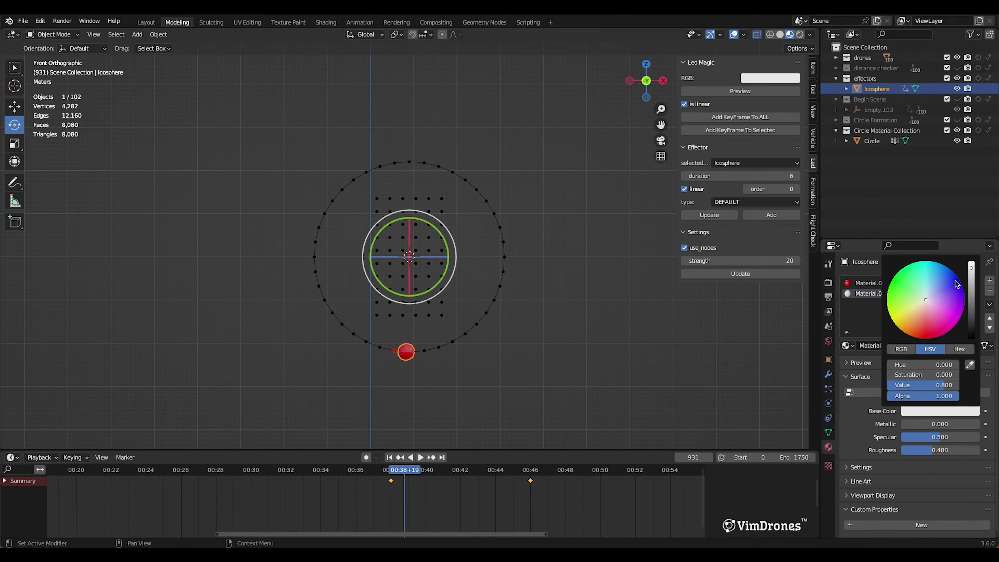
{"action": "left_click_drag", "start_coordinate": [957, 284], "coordinate": [960, 317]}
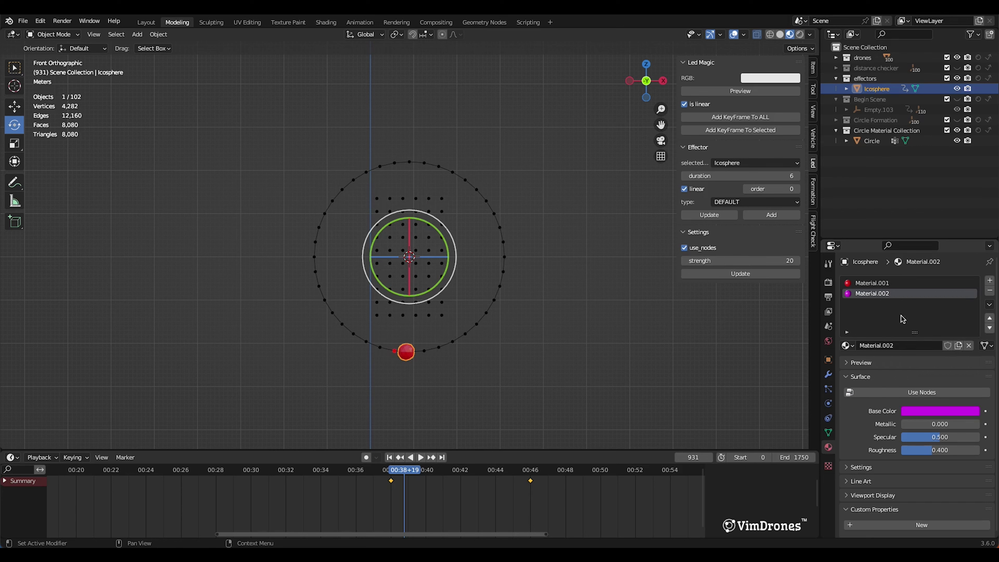
Step: Play back the animation from frame 908 to check the effector's colors with two materials
{"action": "left_click", "coordinate": [392, 481]}
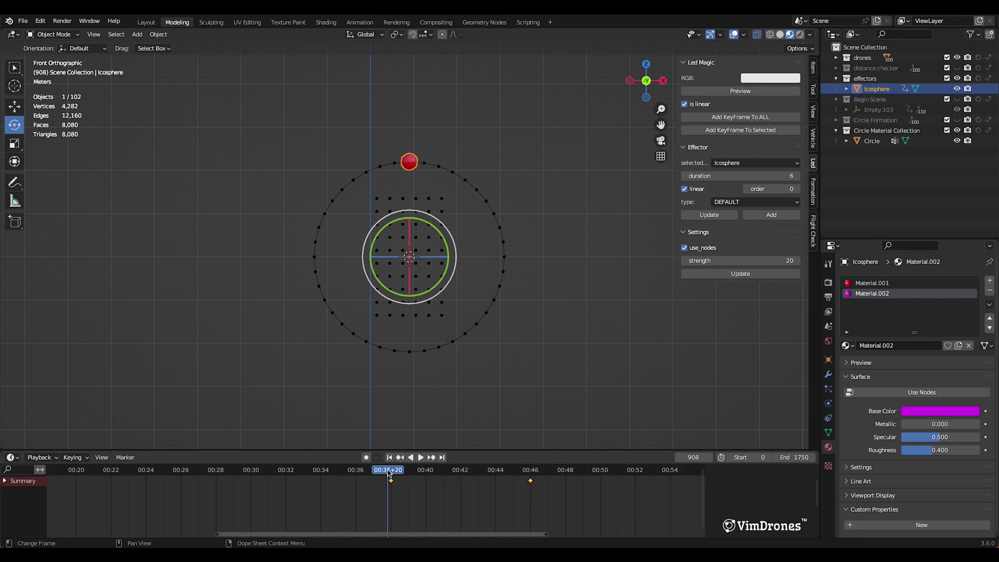
{"action": "key", "text": "space"}
{"action": "key", "text": "space"}
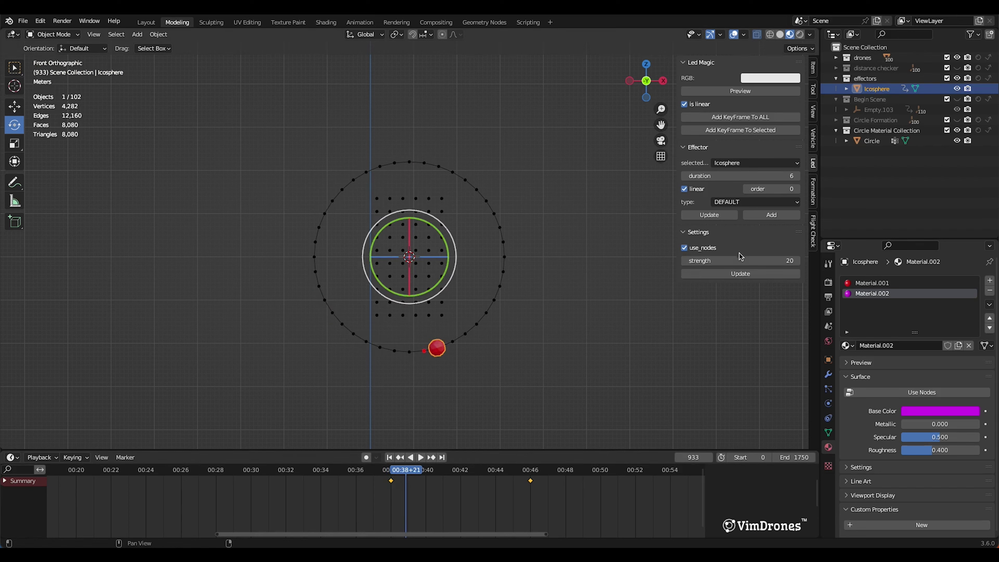
Step: Switch the effector type to ORDERED, play back from before the first keyframe, and hide the icosphere
{"action": "left_click", "coordinate": [746, 208]}
{"action": "left_click", "coordinate": [732, 243]}
{"action": "left_click_drag", "start_coordinate": [406, 473], "coordinate": [385, 473]}
{"action": "key", "text": "space"}
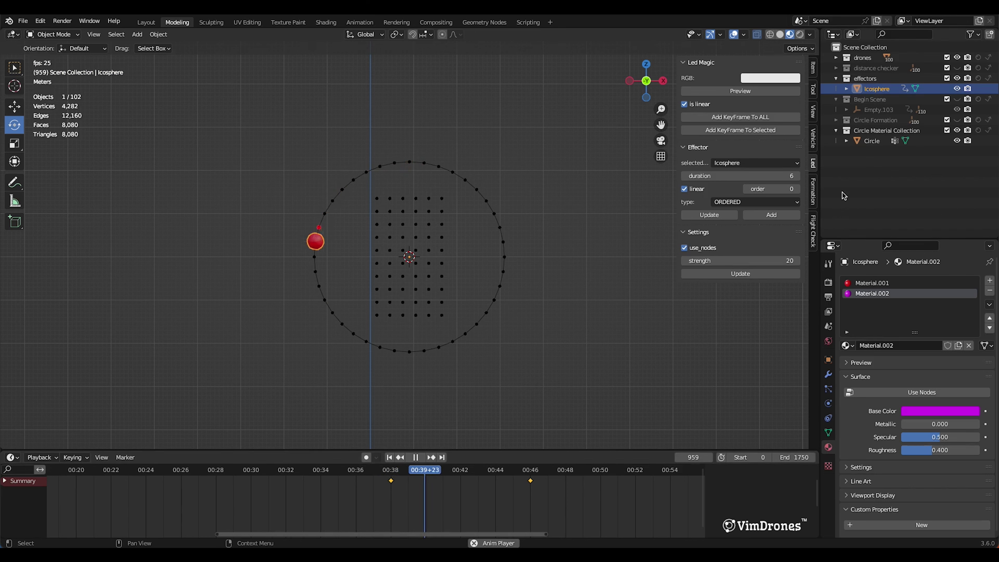
{"action": "left_click", "coordinate": [957, 88]}
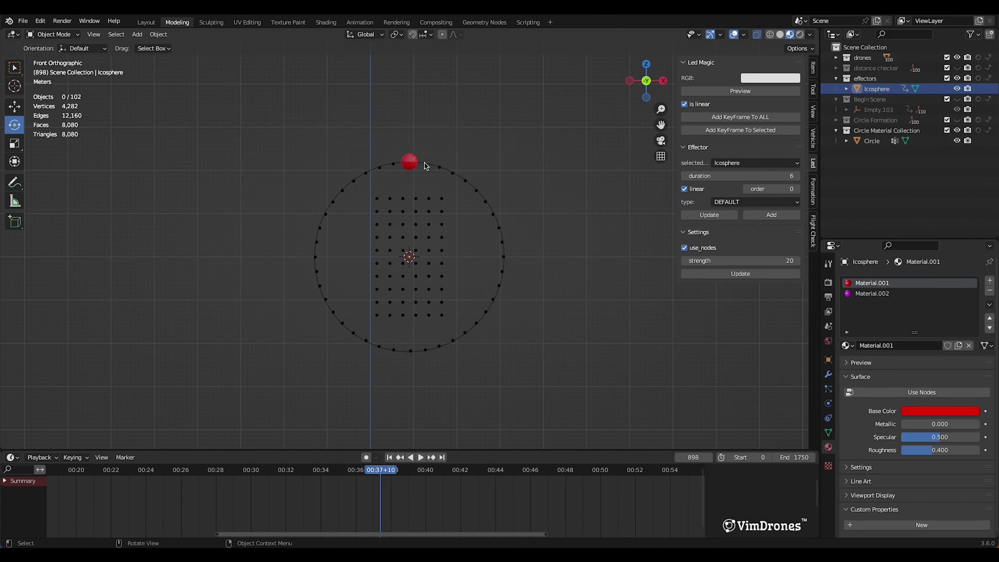
Step: Select the icosphere and enable keep_effect in its object data custom properties
{"action": "left_click", "coordinate": [416, 162]}
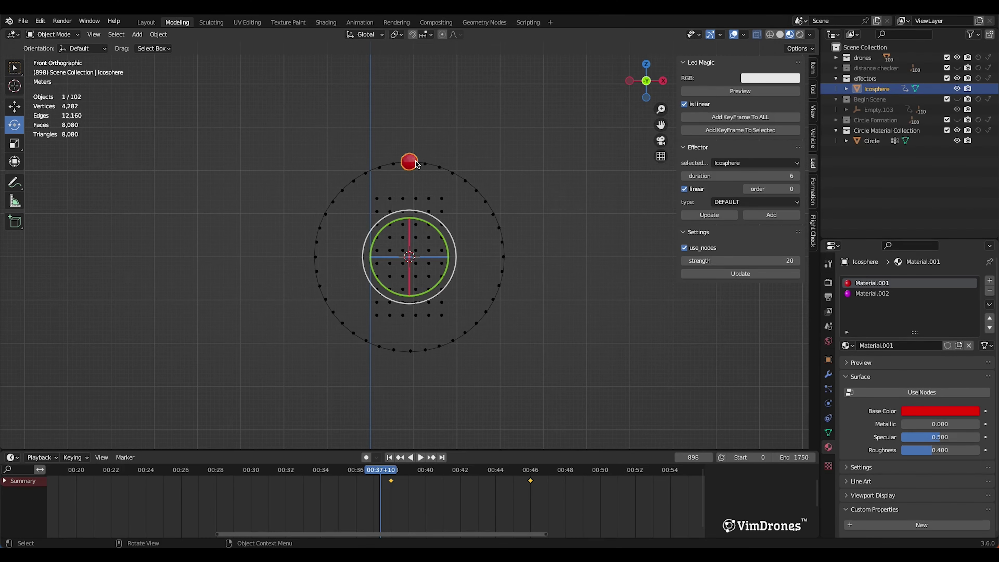
{"action": "left_click", "coordinate": [829, 433]}
{"action": "scroll", "coordinate": [934, 443], "scroll_direction": "down", "scroll_amount": 1}
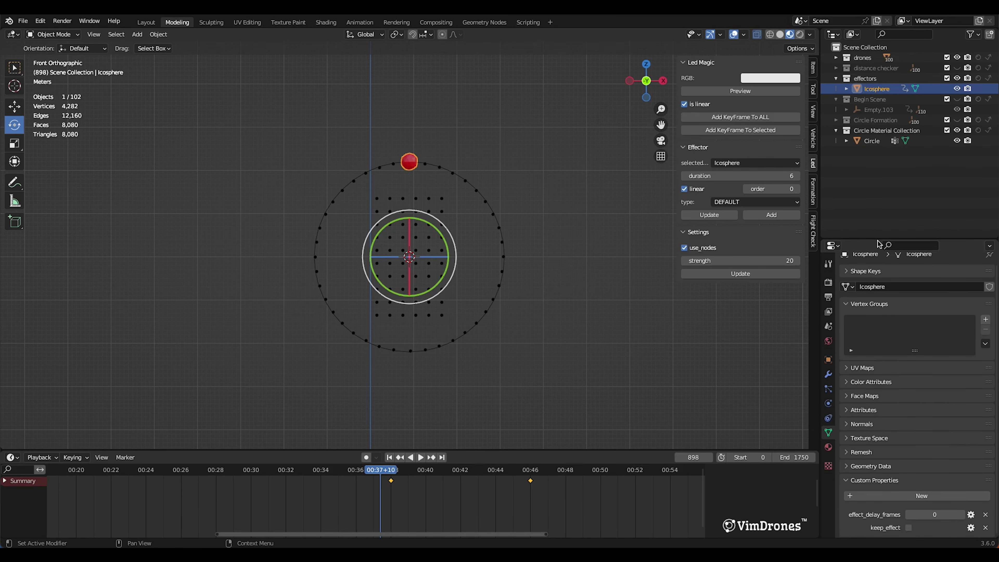
{"action": "left_click_drag", "start_coordinate": [876, 239], "coordinate": [875, 172]}
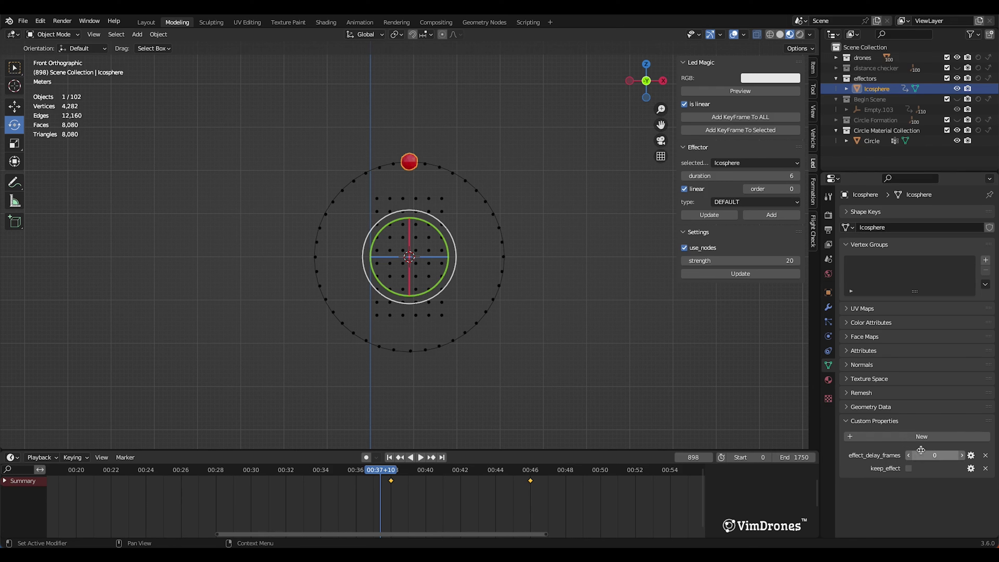
{"action": "left_click", "coordinate": [908, 469]}
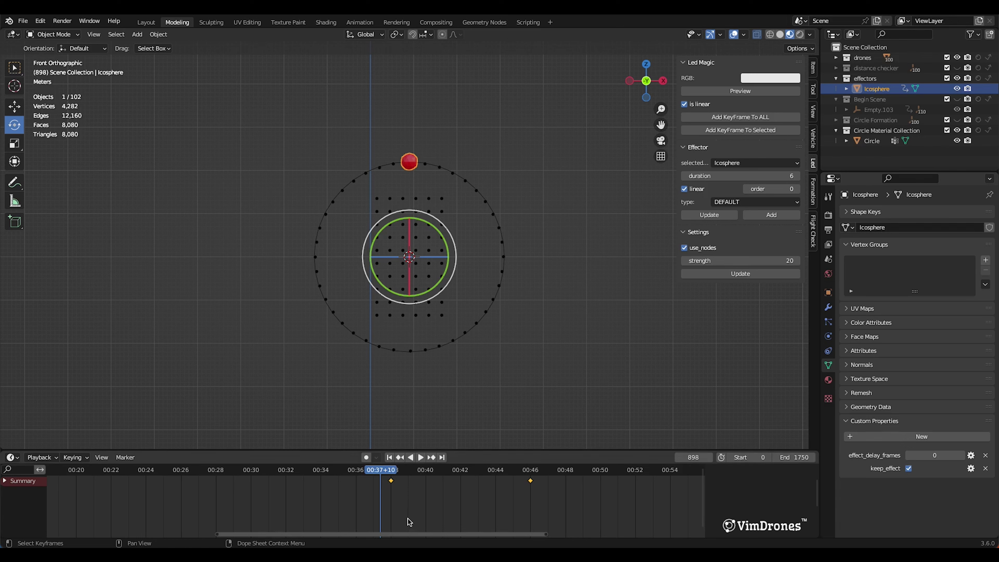
Step: Play back the animation from frame 904, turn off the linear option of the icosphere effector and update the effector
{"action": "left_click", "coordinate": [385, 474]}
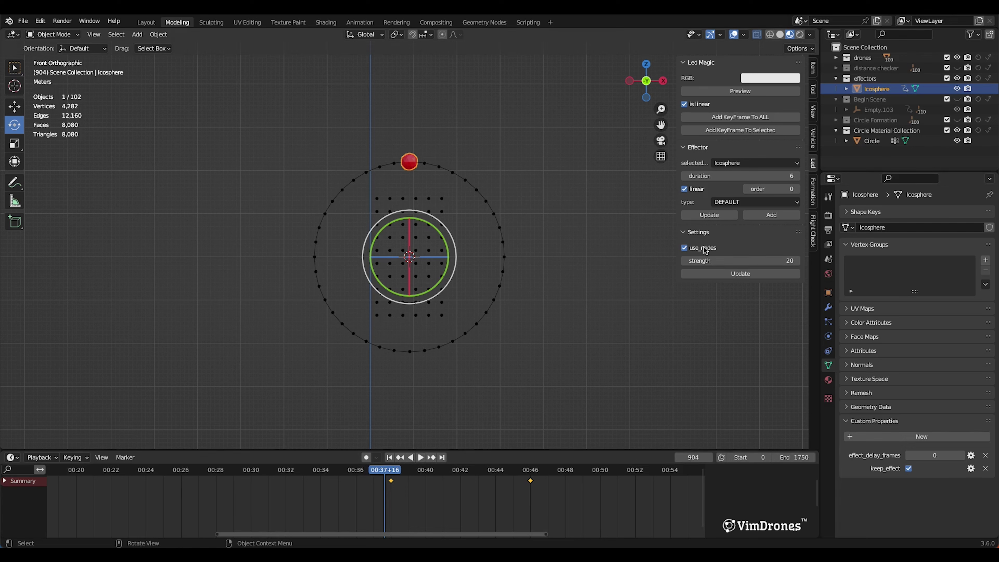
{"action": "key", "text": "space"}
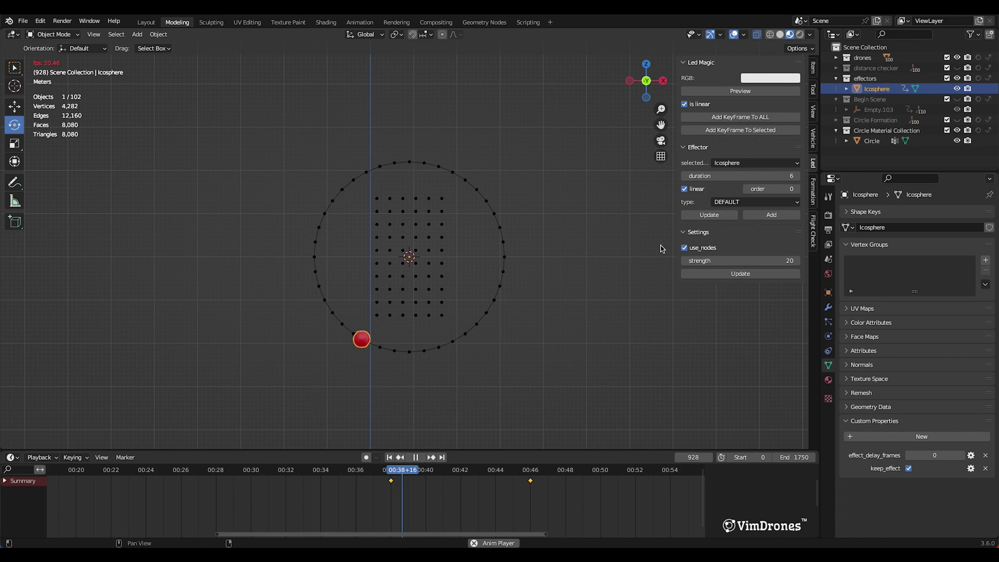
{"action": "key", "text": "space"}
{"action": "key", "text": "space"}
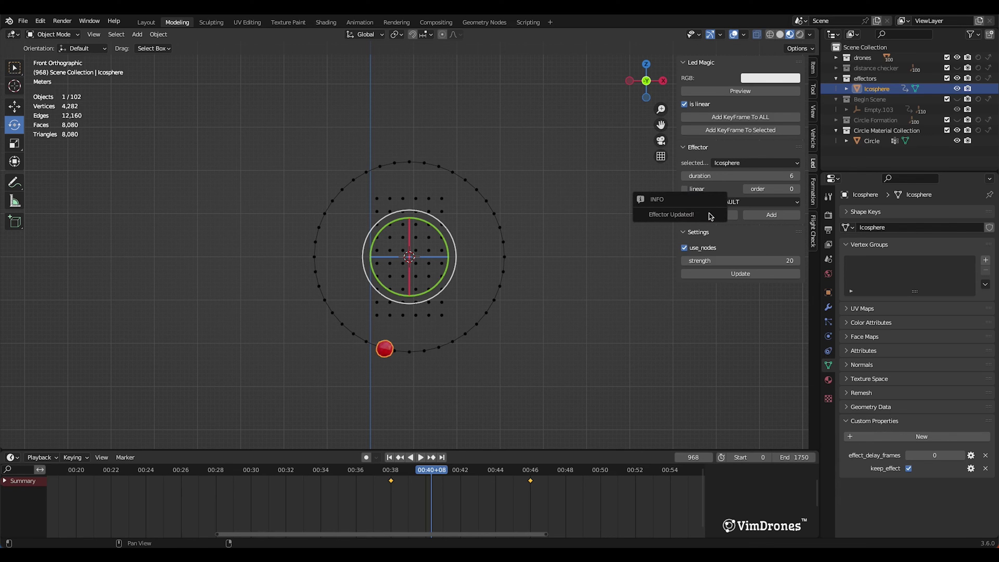
Step: Play back the animation from frame 905 to check the drone colors with keep_effect on and linear off
{"action": "left_click", "coordinate": [390, 477]}
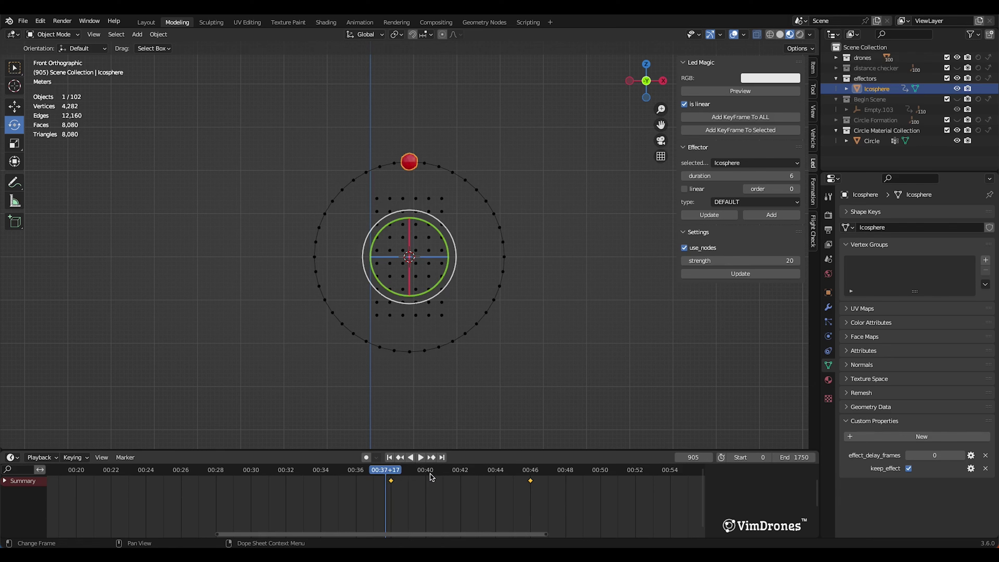
{"action": "key", "text": "space"}
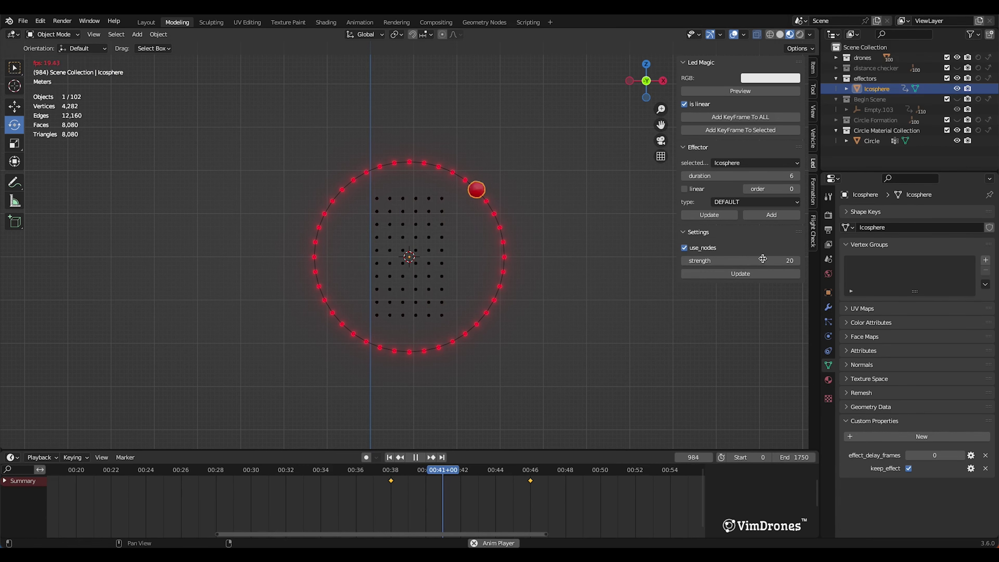
{"action": "key", "text": "space"}
Step: Insert a location and rotation keyframe for the icosphere at frame 1126
{"action": "middle_click_drag", "start_coordinate": [448, 187], "coordinate": [465, 241]}
{"action": "middle_click_drag", "start_coordinate": [580, 201], "coordinate": [566, 224]}
{"action": "left_click", "coordinate": [814, 68]}
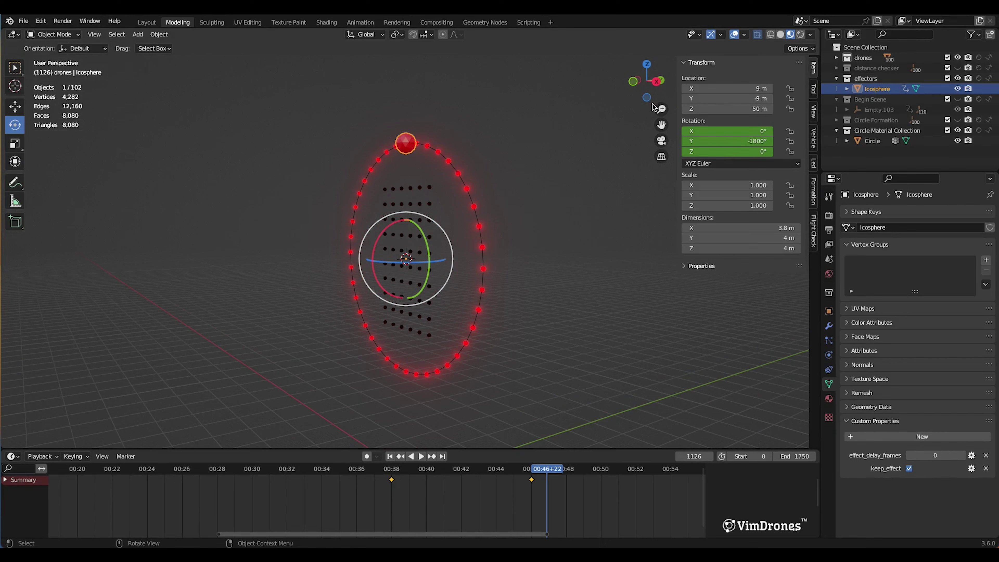
{"action": "key", "text": "i"}
Step: At frame 1200, move the icosphere away from the drone circle to Y 22.191 m and keyframe its new position
{"action": "left_click", "coordinate": [601, 477]}
{"action": "key", "text": "space"}
{"action": "key", "text": "Escape"}
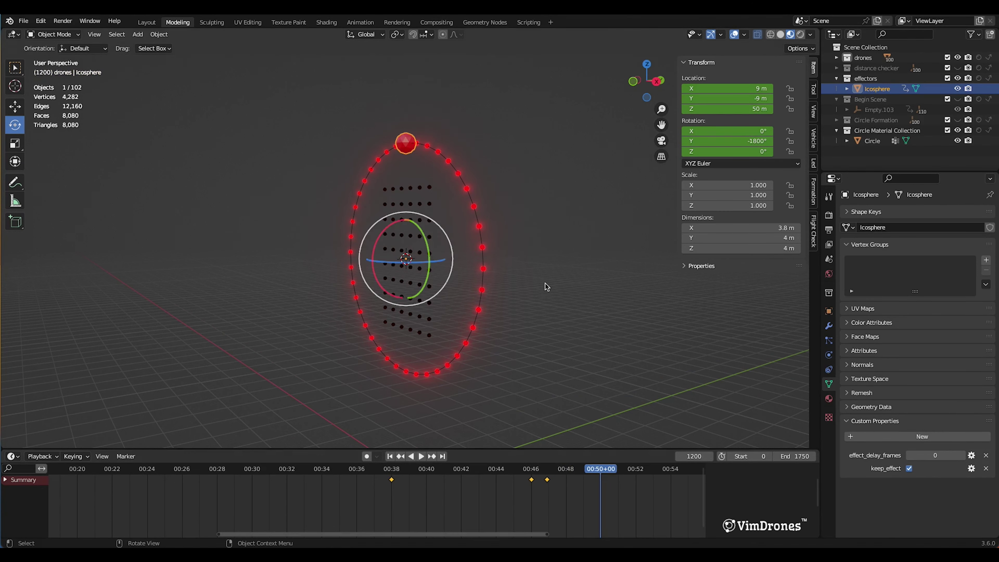
{"action": "middle_click_drag", "start_coordinate": [546, 284], "coordinate": [507, 268]}
{"action": "left_click", "coordinate": [18, 104]}
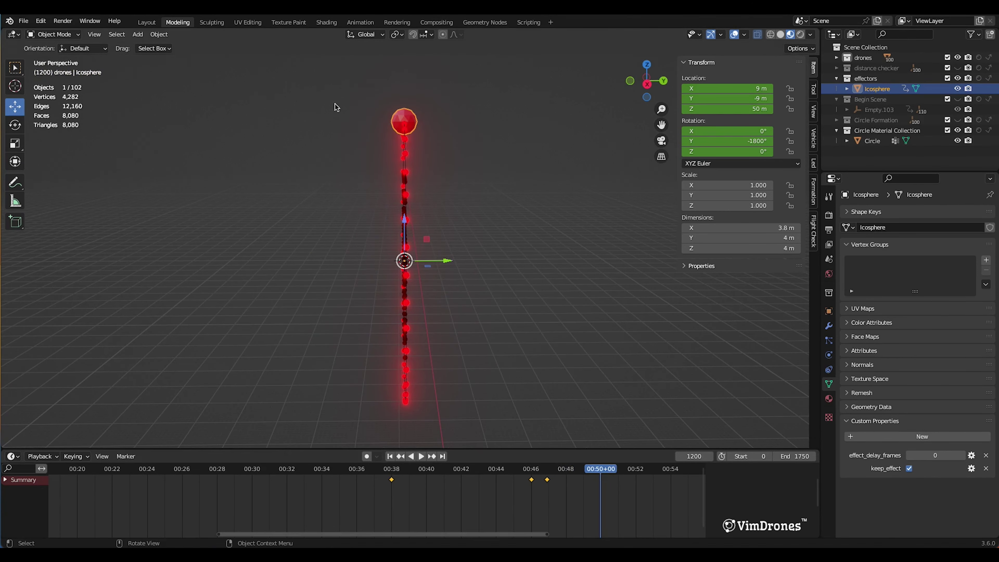
{"action": "left_click_drag", "start_coordinate": [457, 254], "coordinate": [640, 260]}
{"action": "key", "text": "i"}
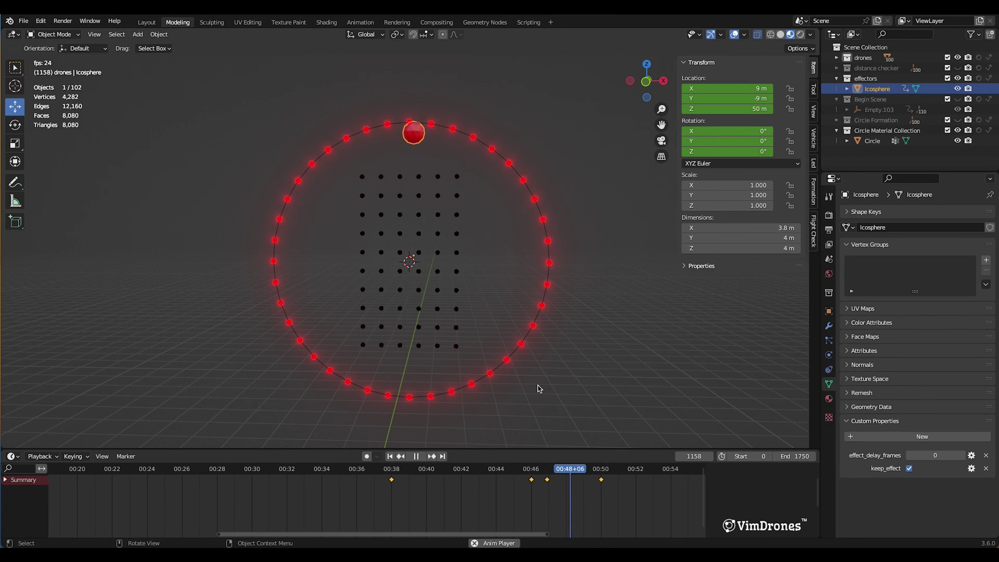
Step: Play back the icosphere's movement away from the drone circle
{"action": "scroll", "coordinate": [567, 345], "scroll_direction": "down", "scroll_amount": 1}
{"action": "mouse_move", "coordinate": [569, 293]}
{"action": "middle_mouse_down"}
{"action": "mouse_move", "coordinate": [522, 310]}
{"action": "mouse_move", "coordinate": [529, 300]}
{"action": "mouse_move", "coordinate": [572, 310]}
{"action": "middle_mouse_up"}
{"action": "left_click", "coordinate": [421, 455]}
Step: Try to color a group of drones along the circle's right side white with an LED keyframe at frame 1248
{"action": "left_click", "coordinate": [635, 243]}
{"action": "left_click_drag", "start_coordinate": [568, 334], "coordinate": [482, 190]}
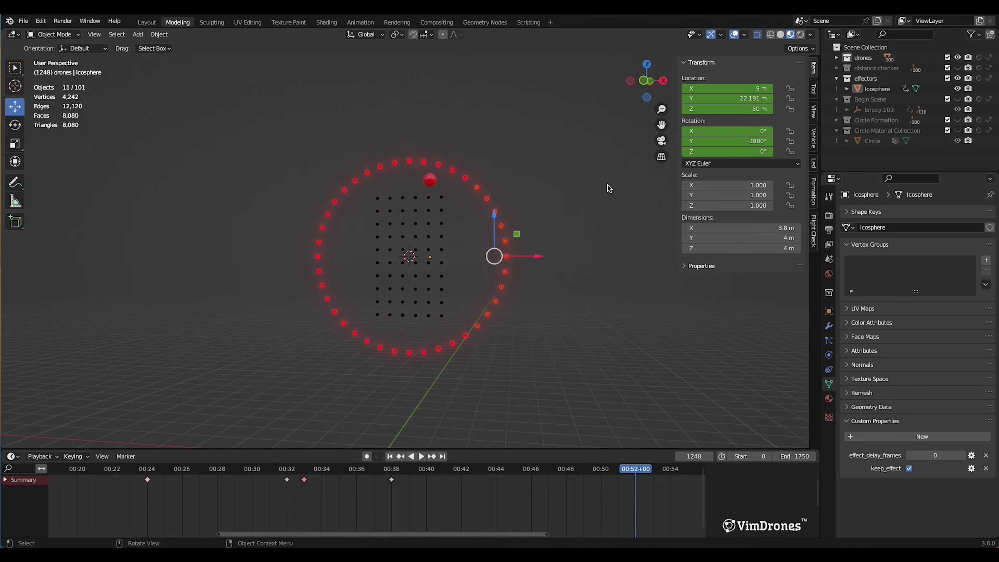
{"action": "left_click", "coordinate": [813, 163]}
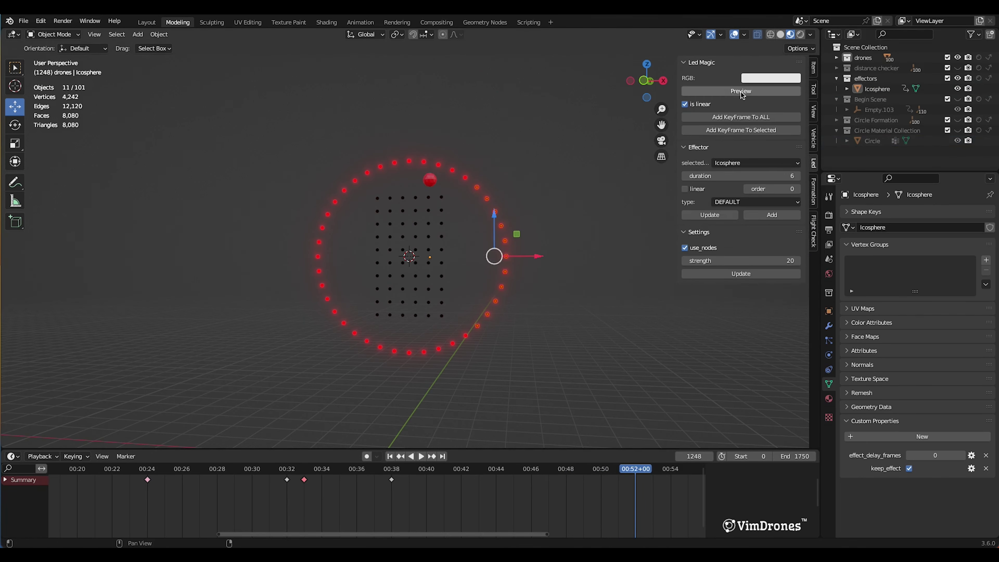
{"action": "left_click", "coordinate": [741, 94]}
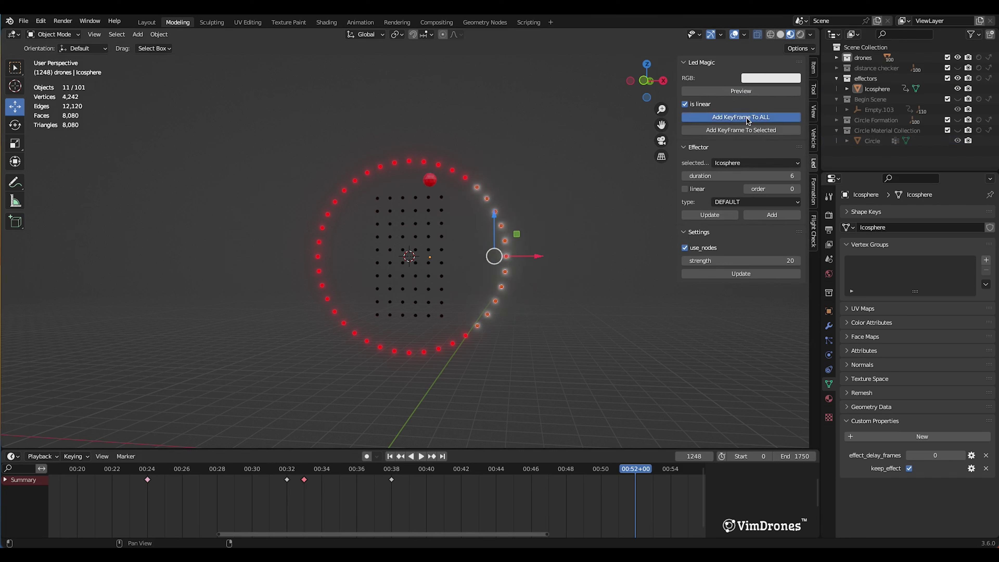
Step: Play back from frame 1218 to check whether the white LED keyframe shows on the drones
{"action": "left_click_drag", "start_coordinate": [634, 473], "coordinate": [616, 475]}
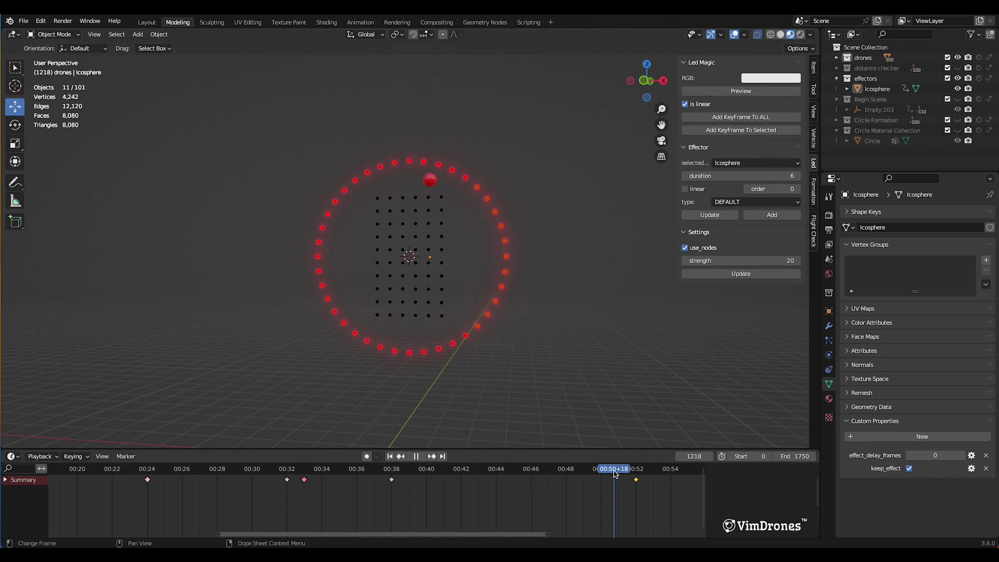
{"action": "key", "text": "space"}
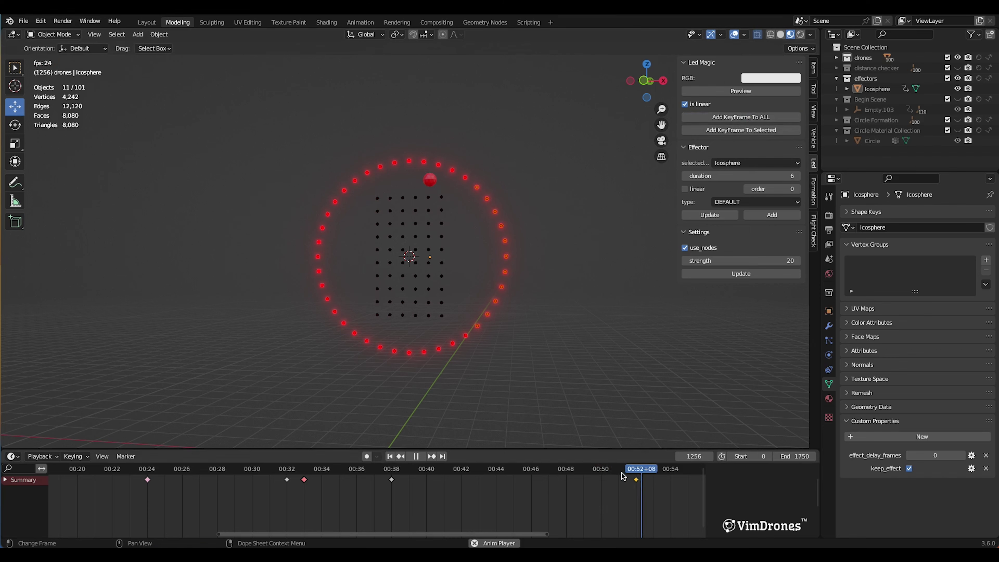
{"action": "key", "text": "space"}
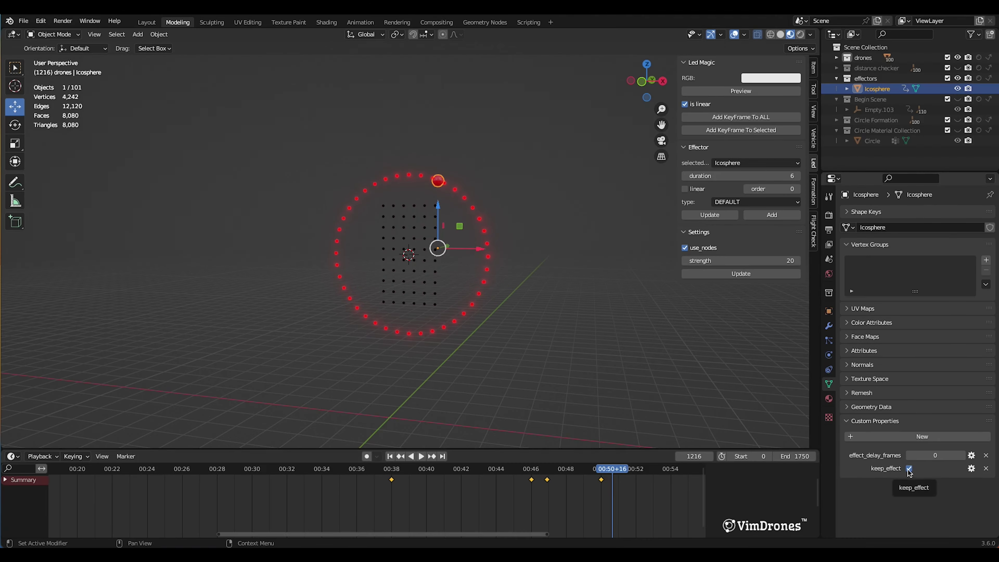
Step: Insert a keyframe on the icosphere's enabled keep_effect property at frame 1216
{"action": "right_click", "coordinate": [893, 472]}
{"action": "left_click", "coordinate": [881, 492]}
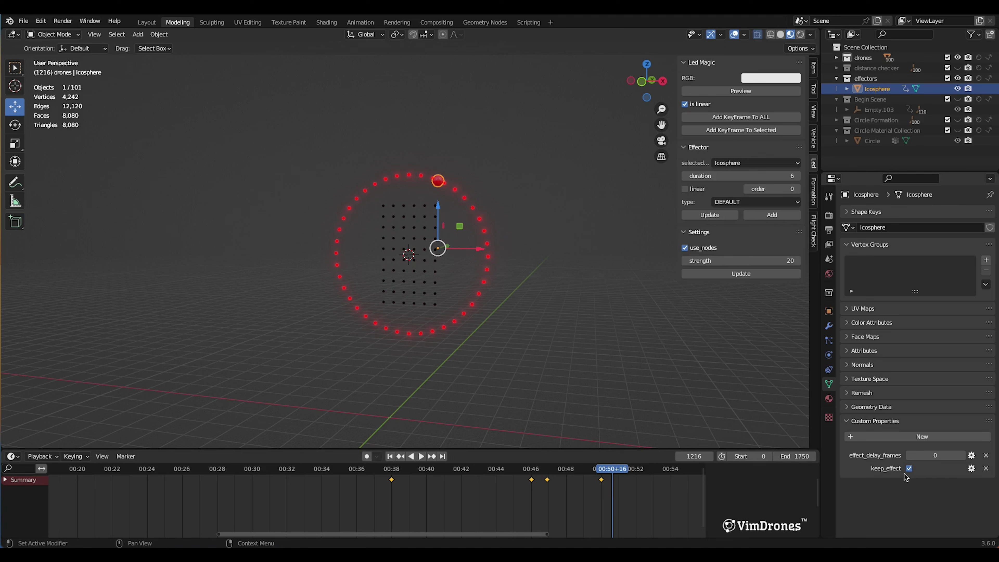
{"action": "right_click", "coordinate": [910, 469]}
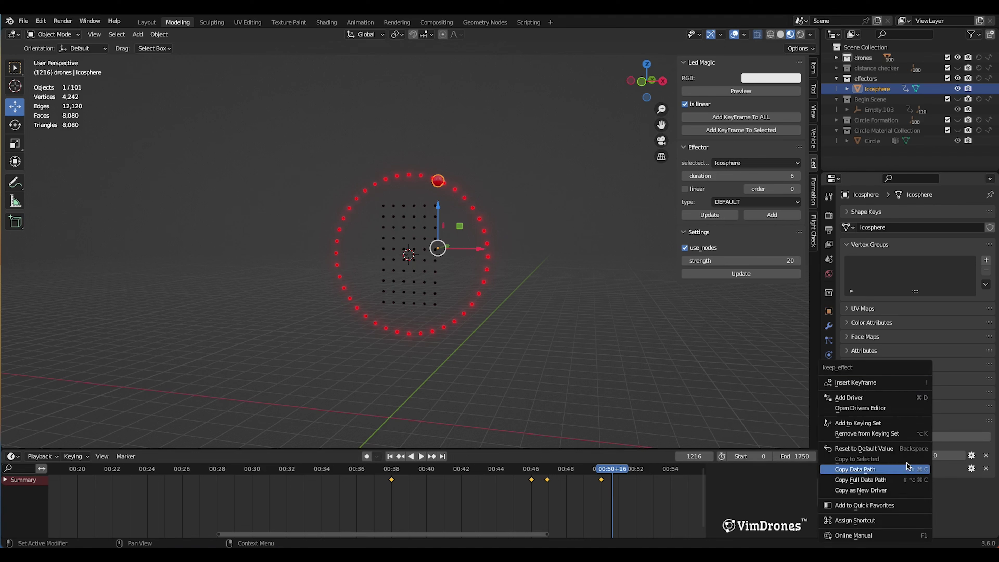
{"action": "left_click", "coordinate": [880, 388]}
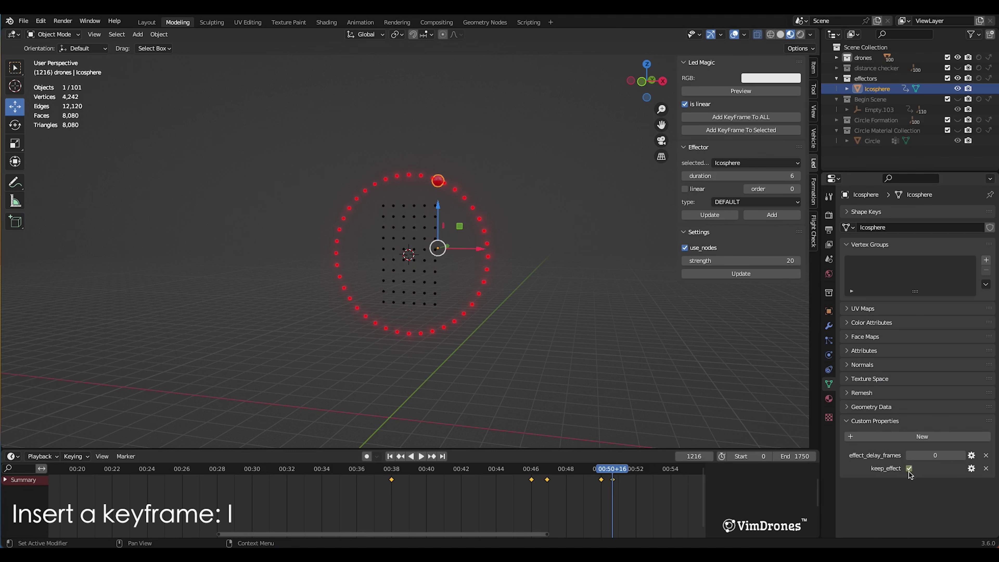
Step: Turn off keep_effect at frame 1226 and keyframe the property
{"action": "key", "text": "space"}
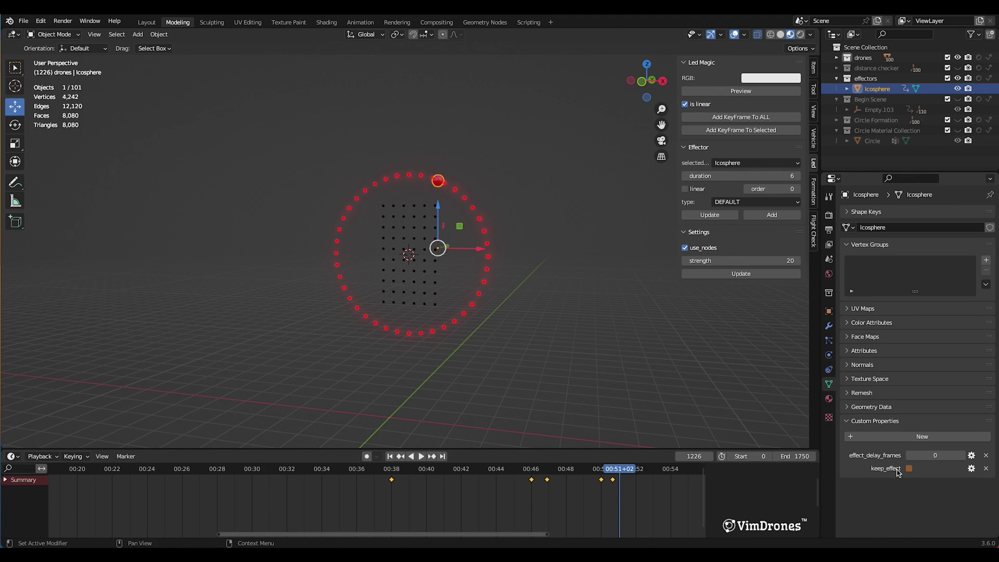
{"action": "left_click", "coordinate": [908, 469]}
{"action": "key", "text": "i"}
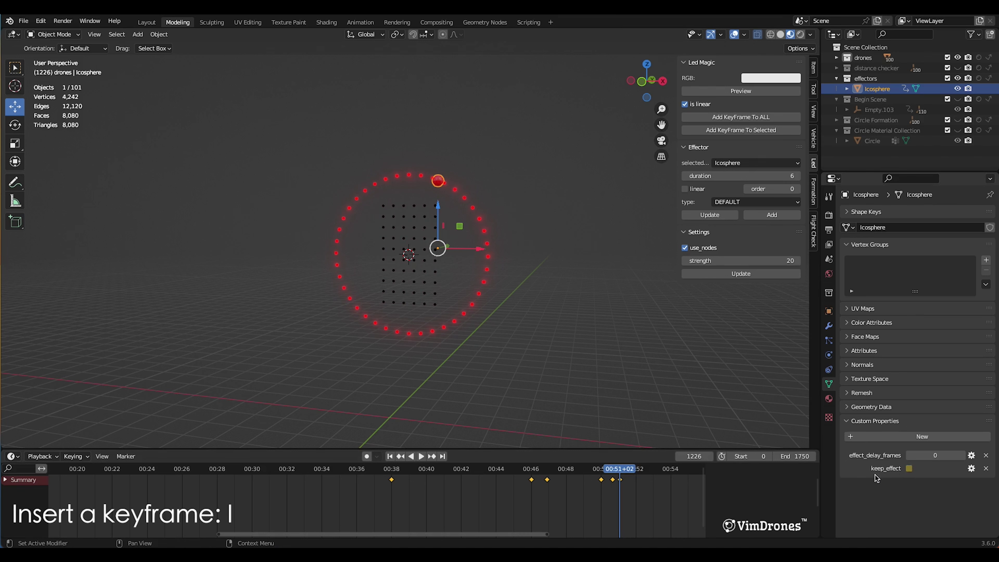
Step: Play back from frame 1210 to check the drones as the kept effect ends
{"action": "left_click", "coordinate": [615, 472]}
{"action": "key", "text": "space"}
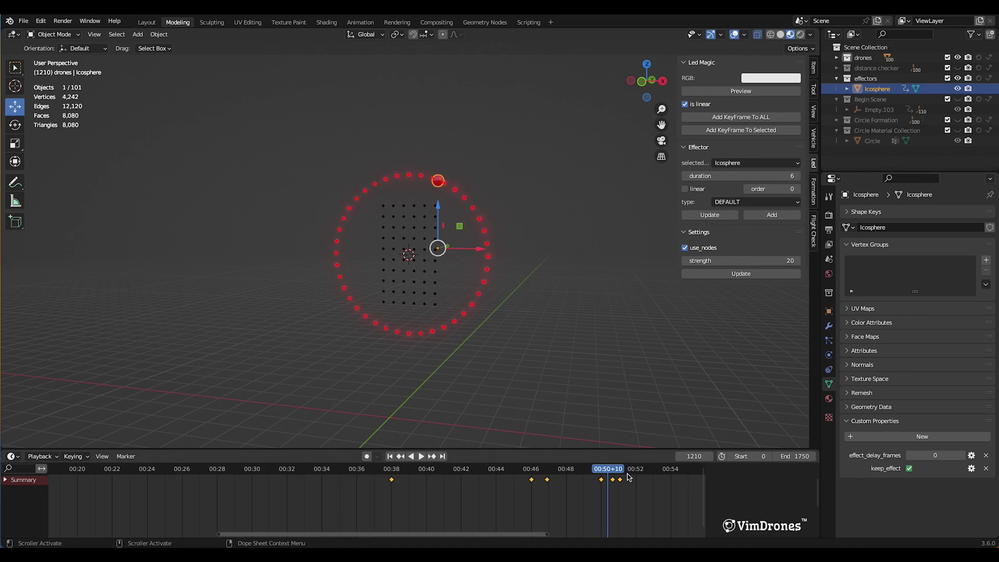
{"action": "key", "text": "space"}
{"action": "key", "text": "space"}
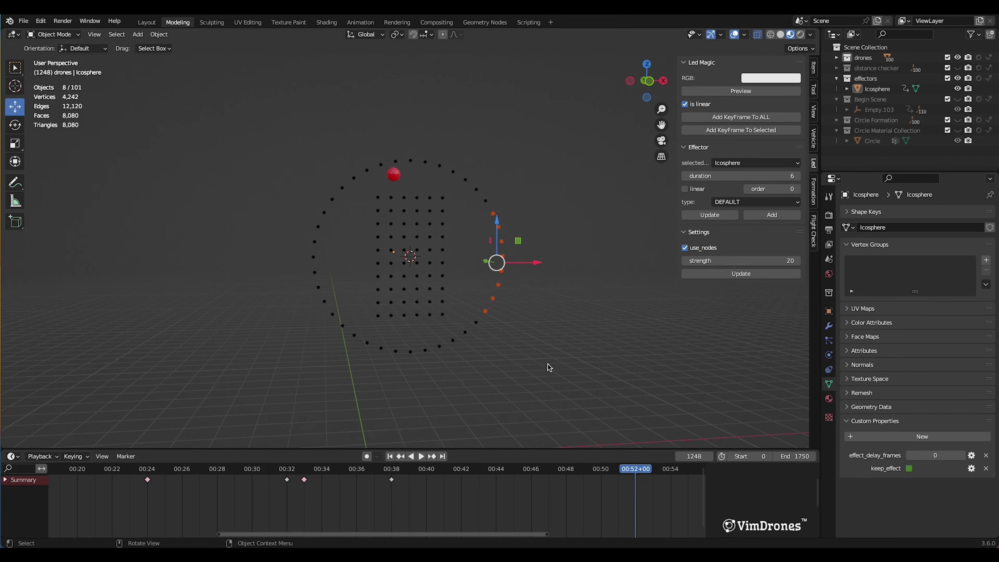
Step: At frame 1248, select the drones on both sides of the circle, preview white on them and add LED keyframes to all drones
{"action": "left_click_drag", "start_coordinate": [548, 364], "coordinate": [484, 209]}
{"action": "left_click_drag", "start_coordinate": [301, 181], "coordinate": [359, 340]}
{"action": "left_click_drag", "start_coordinate": [603, 380], "coordinate": [474, 161], "text": "shift"}
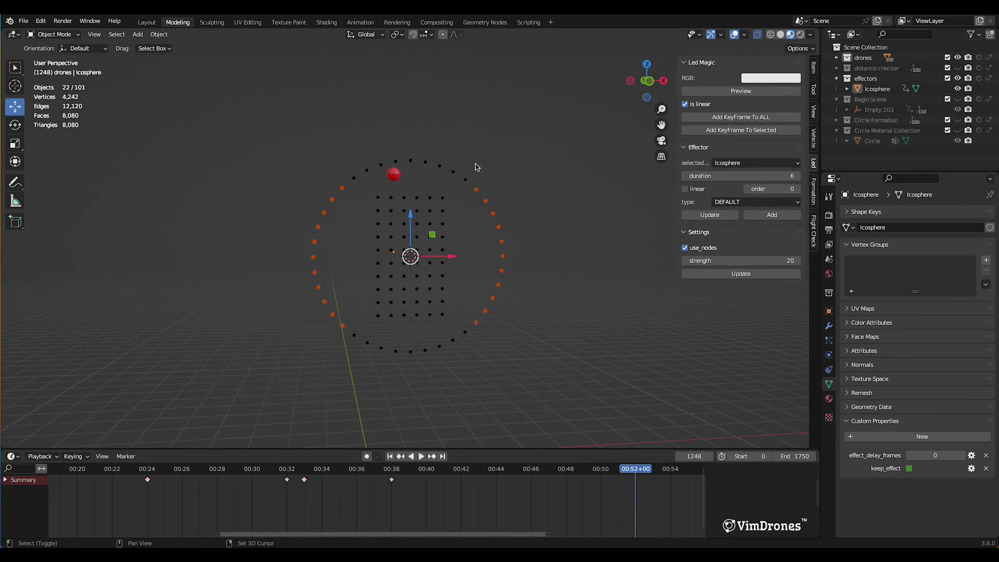
{"action": "left_click", "coordinate": [740, 91]}
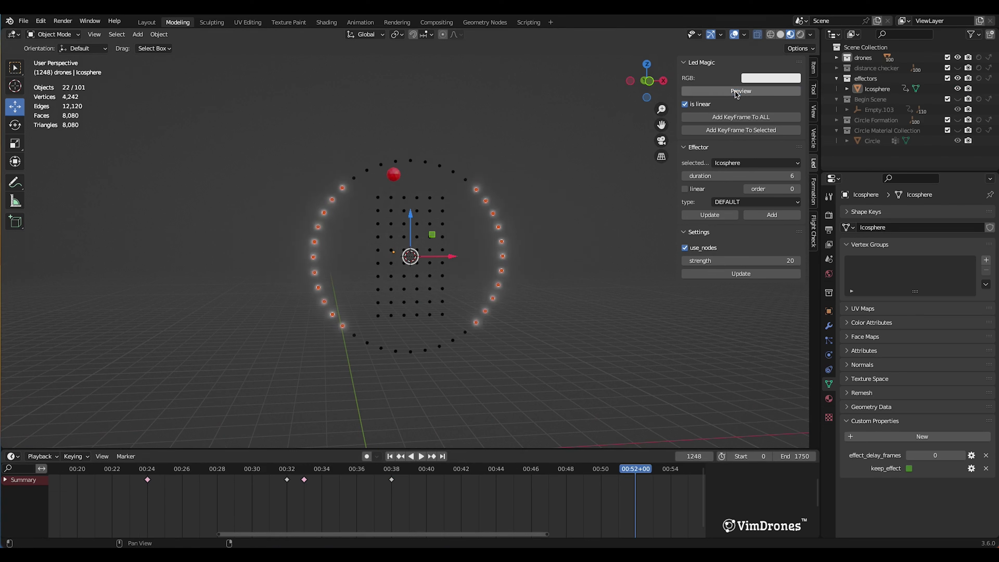
{"action": "left_click", "coordinate": [742, 118]}
Step: Play back from frame 1228 to check the white drones and undo the white LED keyframes
{"action": "left_click_drag", "start_coordinate": [634, 473], "coordinate": [634, 473]}
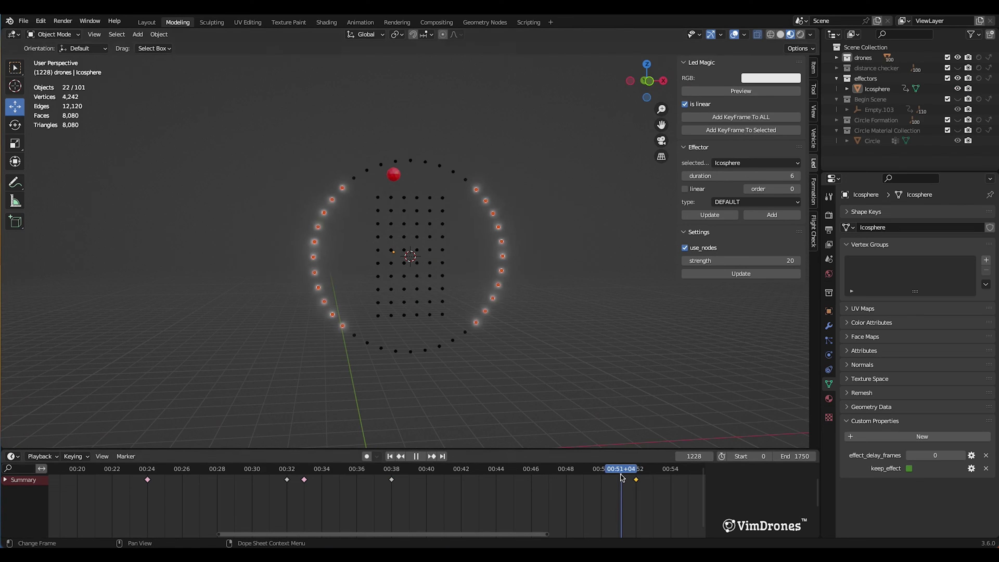
{"action": "key", "text": "space"}
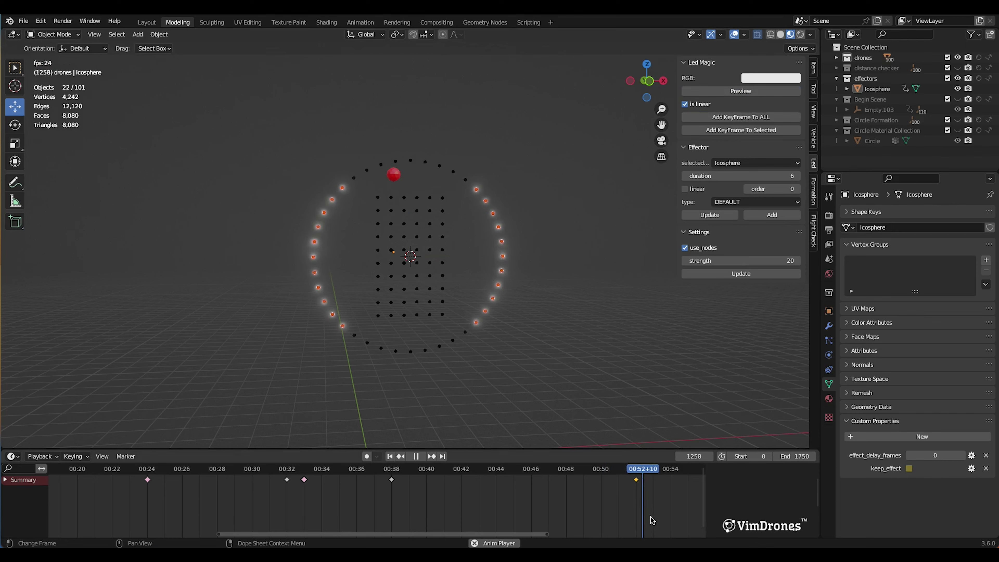
{"action": "key", "text": "ctrl+z"}
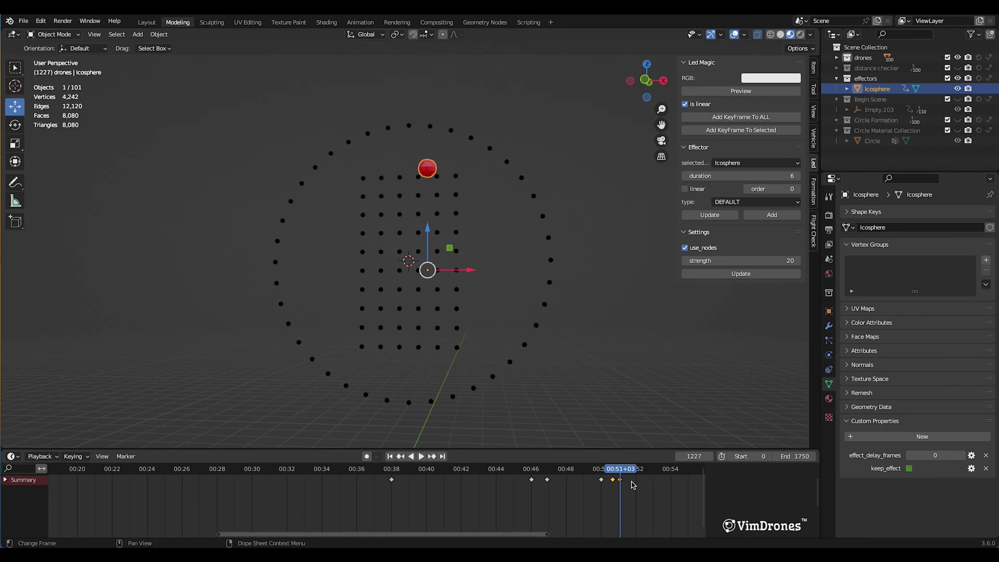
Step: Change the keyframe type of the two keep_effect keyframes to the green-marked type
{"action": "key", "text": "r"}
{"action": "left_click", "coordinate": [613, 509]}
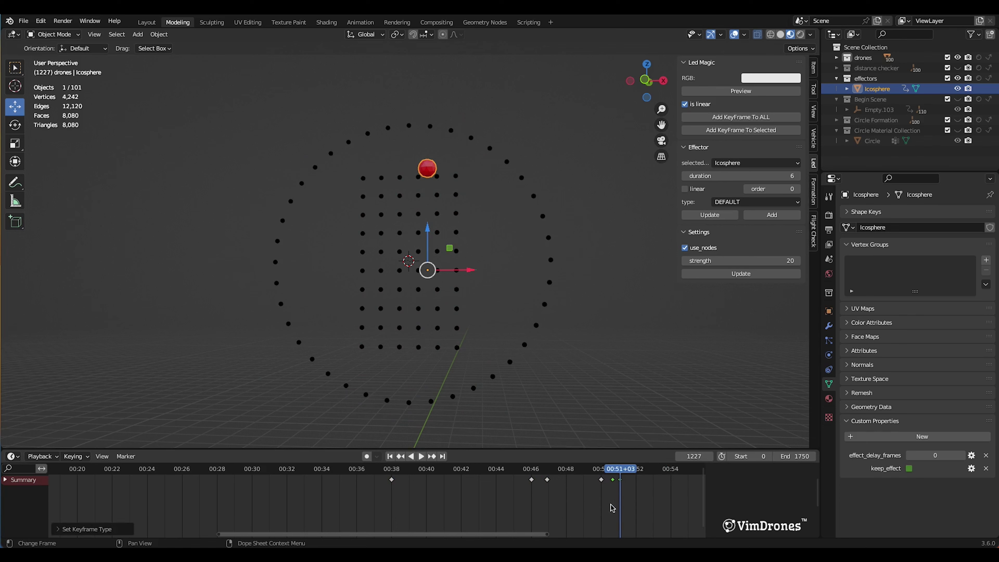
{"action": "left_click_drag", "start_coordinate": [611, 469], "coordinate": [610, 469]}
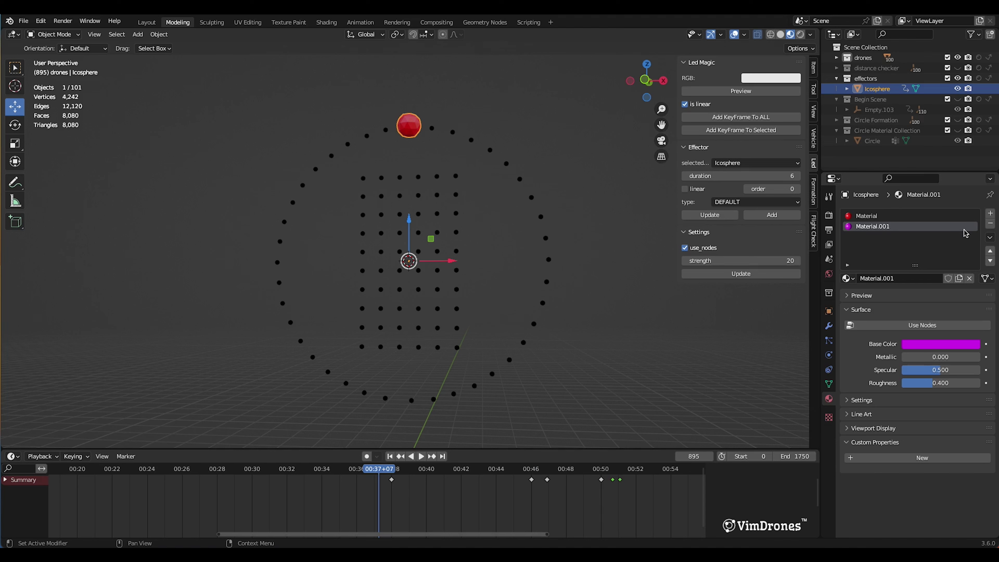
Step: Remove the icosphere's purple material and keyframe the remaining material's base color, red at frame 895 and another color at 00:40
{"action": "left_click", "coordinate": [991, 225]}
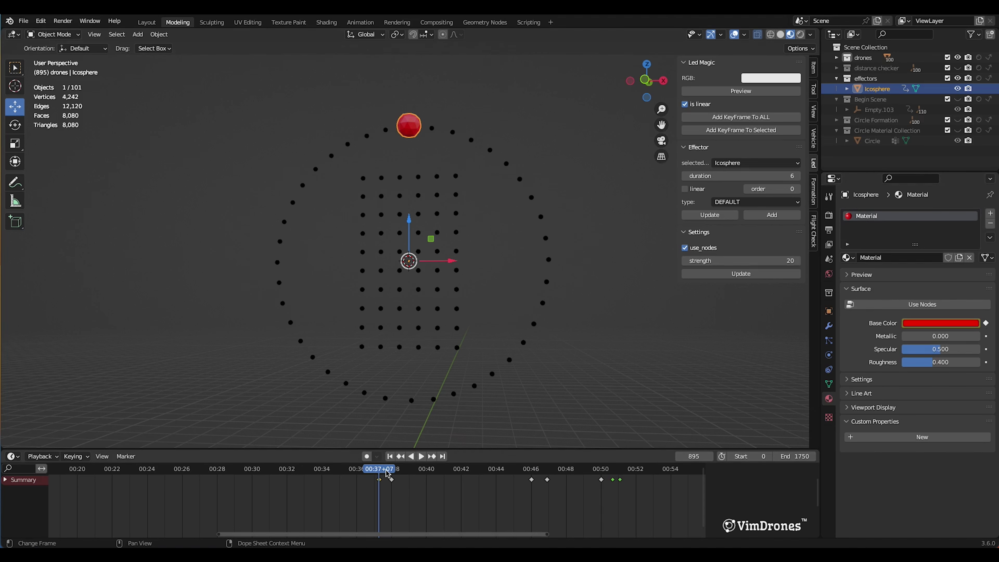
{"action": "left_click", "coordinate": [933, 323]}
{"action": "left_click_drag", "start_coordinate": [387, 473], "coordinate": [514, 469]}
{"action": "left_click", "coordinate": [962, 202]}
{"action": "left_click", "coordinate": [985, 323]}
Step: Keyframe the icosphere material's base color green at about 00:42 and yellow at frame 1081
{"action": "left_click", "coordinate": [938, 323]}
{"action": "left_click", "coordinate": [899, 189]}
{"action": "left_click", "coordinate": [986, 323]}
{"action": "left_click", "coordinate": [962, 323]}
{"action": "left_click", "coordinate": [938, 174]}
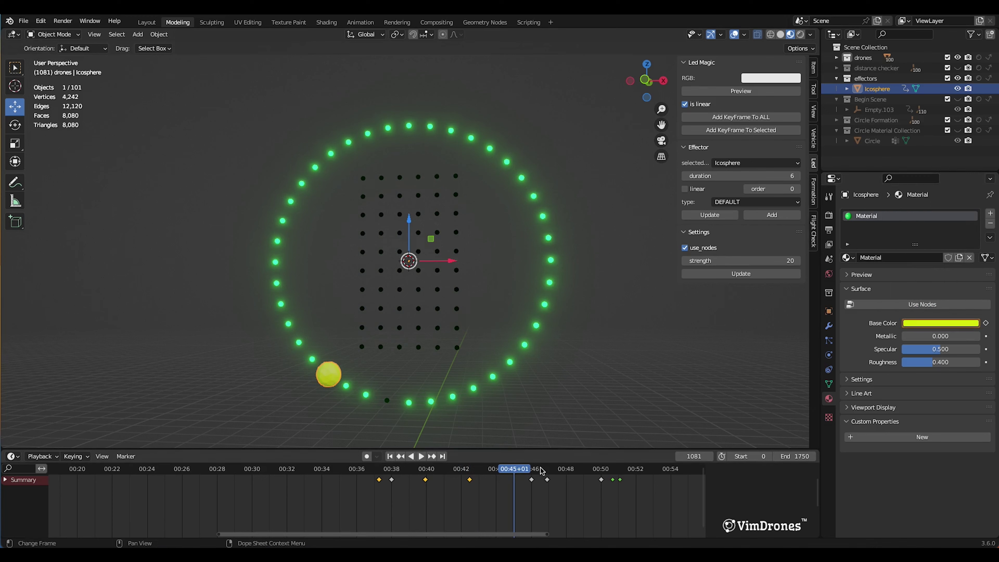
{"action": "key", "text": "i"}
Step: Keyframe the material's base color red at frame 1155 and play back the color animation from frame 894
{"action": "left_click", "coordinate": [531, 469]}
{"action": "key", "text": "space"}
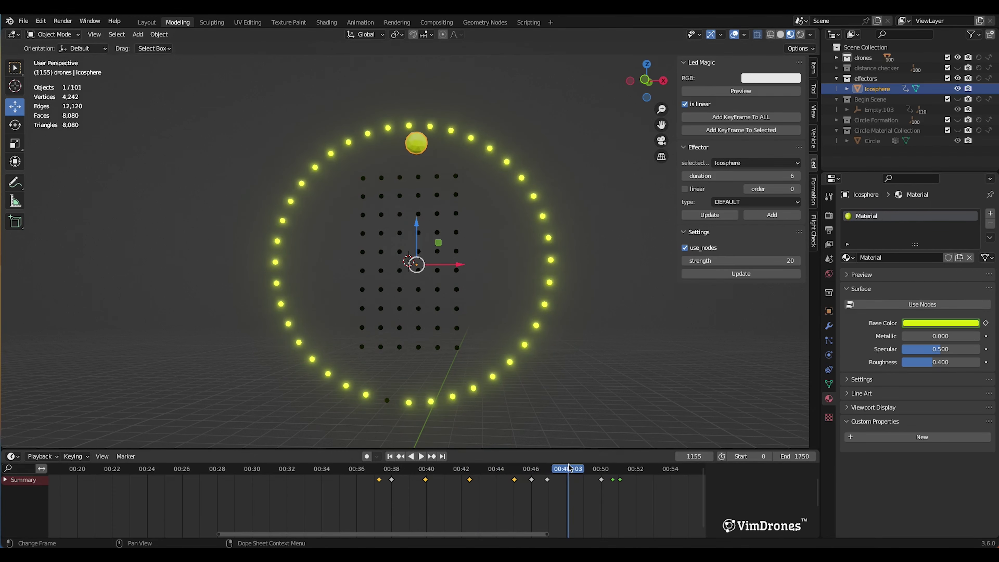
{"action": "left_click", "coordinate": [940, 323]}
{"action": "left_click", "coordinate": [928, 250]}
{"action": "key", "text": "i"}
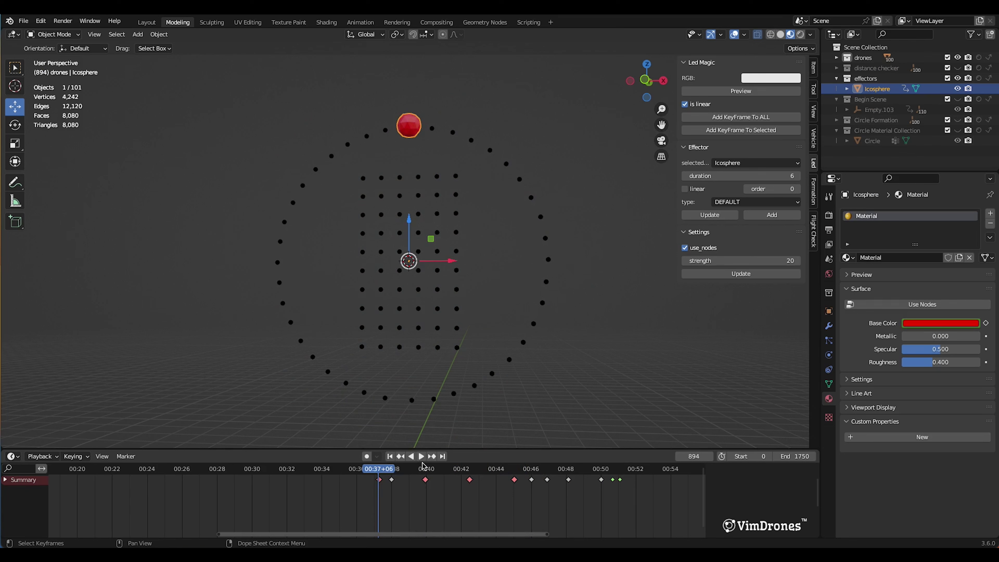
{"action": "left_click", "coordinate": [421, 456]}
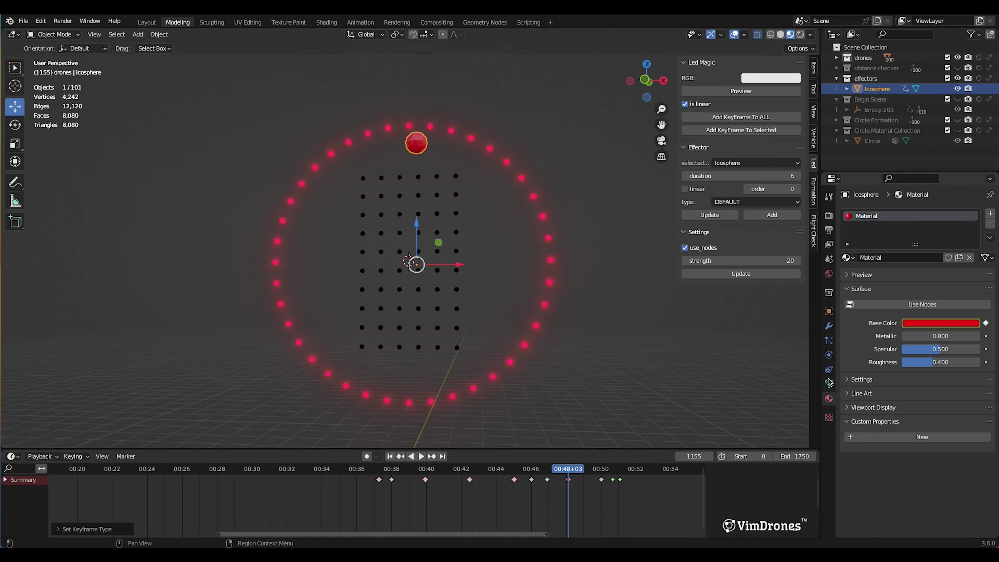
Step: Set the icosphere's effect_delay_frames property to 20 and play back the trailing effect
{"action": "left_click", "coordinate": [829, 384]}
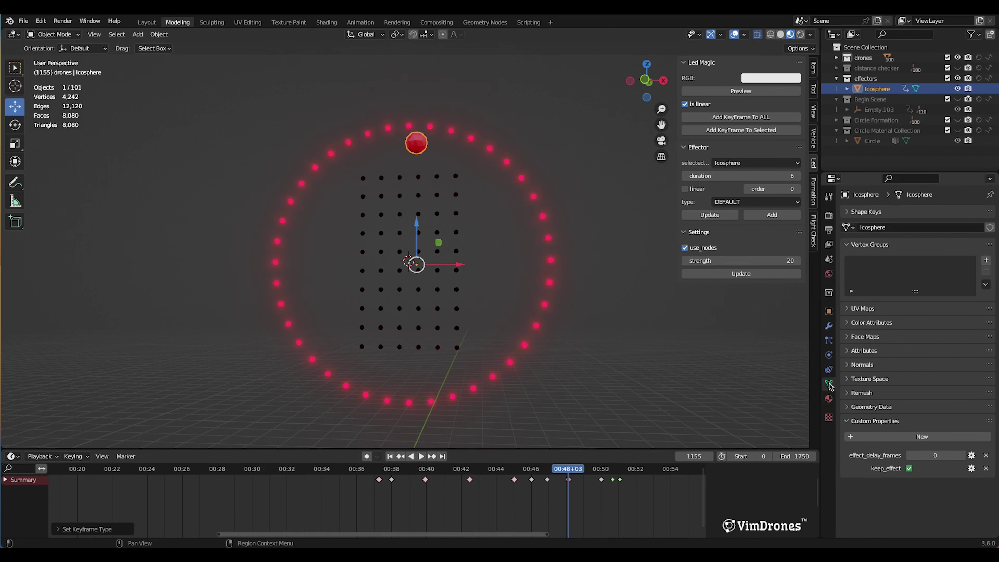
{"action": "left_click", "coordinate": [922, 456]}
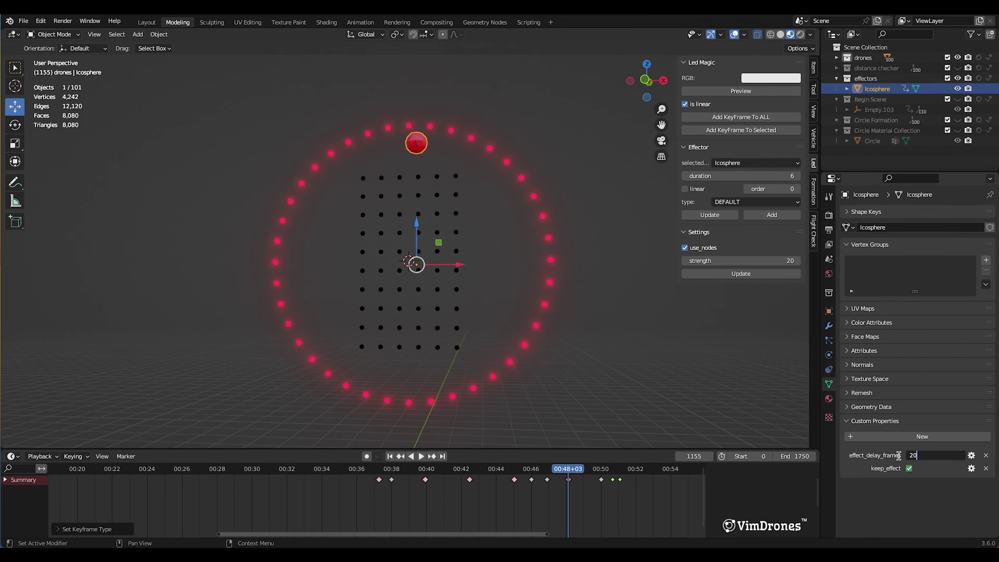
{"action": "key", "text": "Return"}
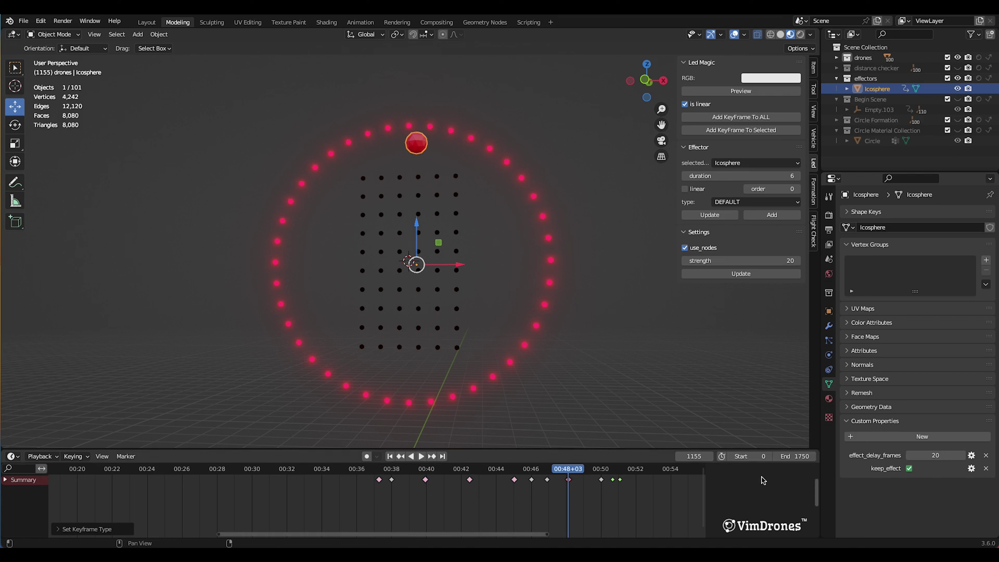
{"action": "left_click", "coordinate": [374, 469]}
{"action": "key", "text": "space"}
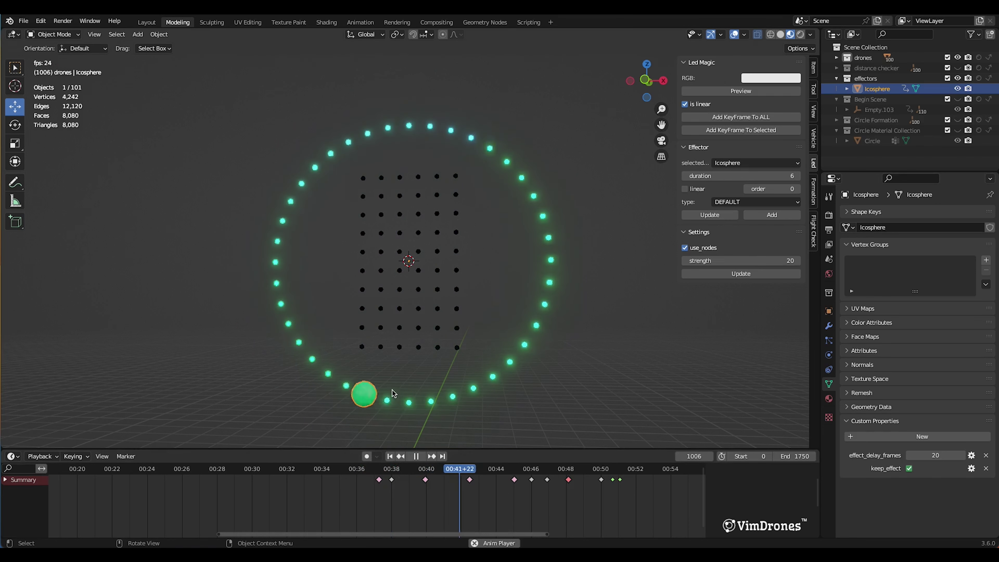
{"action": "key", "text": "space"}
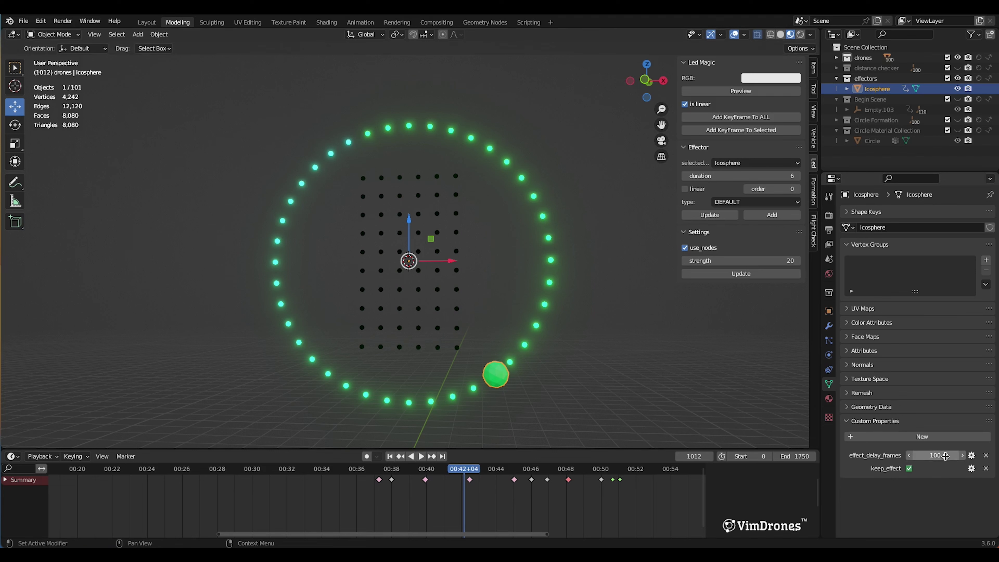
Step: Set effect_delay_frames to 100 and play back the animation from frame 877
{"action": "left_click", "coordinate": [377, 479]}
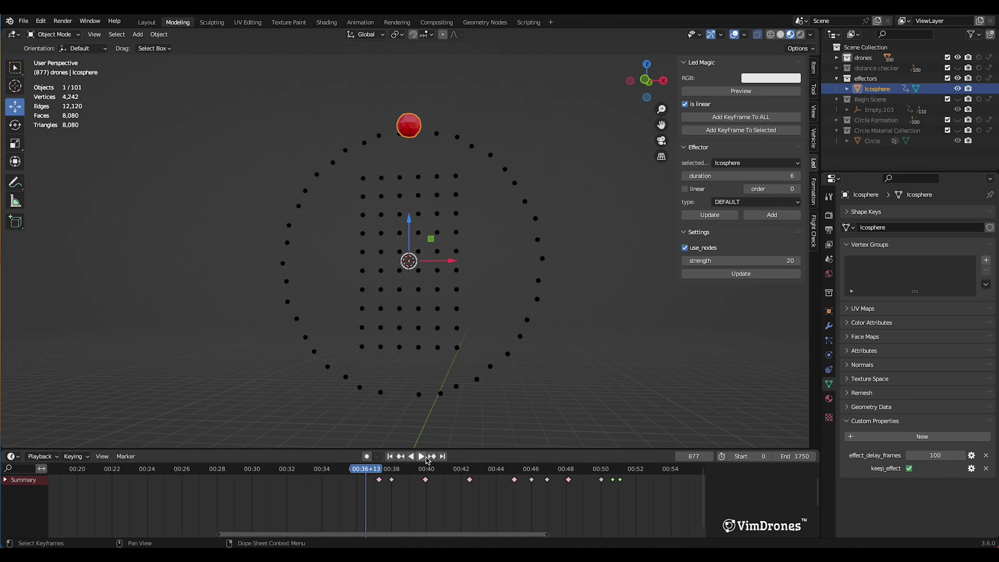
{"action": "left_click", "coordinate": [427, 458]}
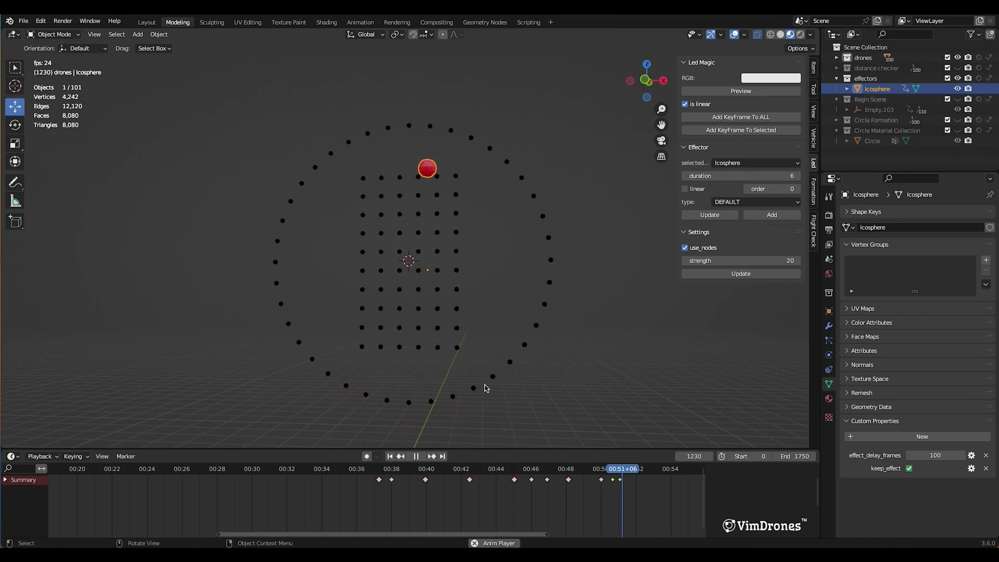
{"action": "key", "text": "space"}
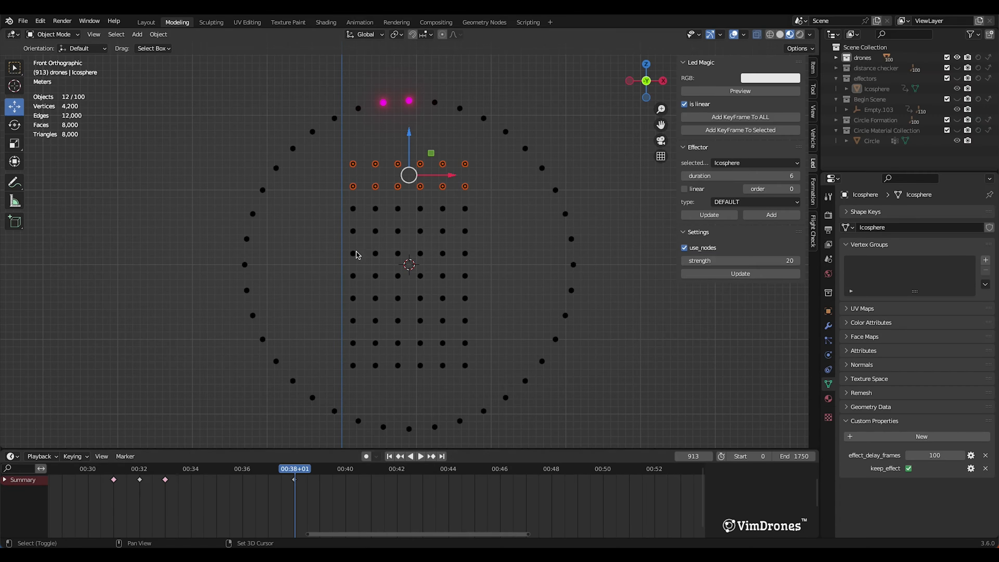
Step: At frame 913, extend the selection of inner-grid drones so that it forms the digit 5
{"action": "left_click_drag", "start_coordinate": [342, 200], "coordinate": [387, 284], "text": "shift"}
{"action": "left_click_drag", "start_coordinate": [321, 259], "coordinate": [481, 289], "text": "shift"}
{"action": "left_click_drag", "start_coordinate": [336, 249], "coordinate": [486, 283], "text": "shift"}
{"action": "left_click_drag", "start_coordinate": [432, 289], "coordinate": [479, 376], "text": "shift"}
{"action": "left_click_drag", "start_coordinate": [338, 334], "coordinate": [477, 378], "text": "shift"}
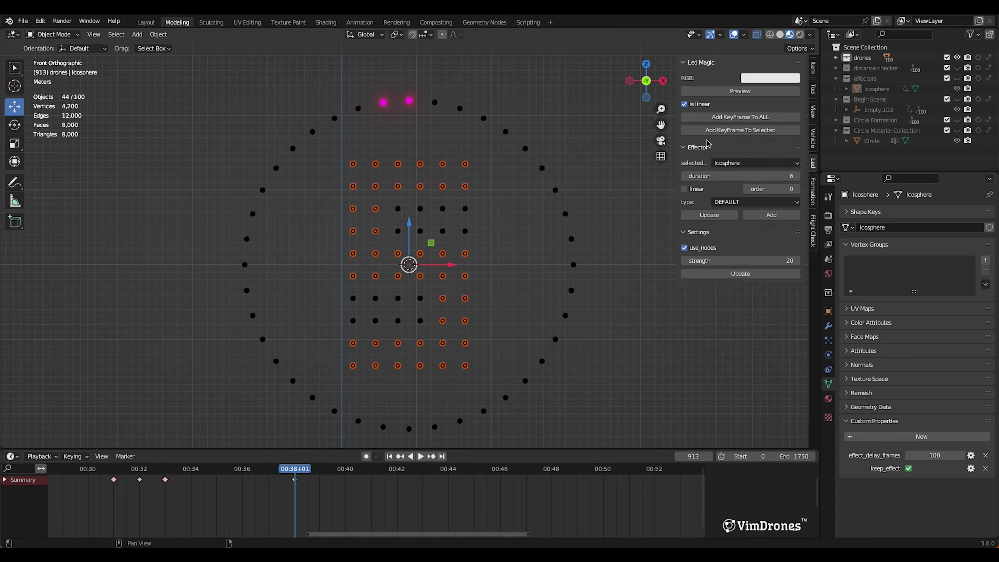
Step: Preview magenta on the selected digit drones and add LED keyframes to the whole inner grid at frame 913
{"action": "left_click", "coordinate": [769, 78]}
{"action": "left_click", "coordinate": [814, 149]}
{"action": "left_click", "coordinate": [740, 91]}
{"action": "left_click", "coordinate": [740, 130]}
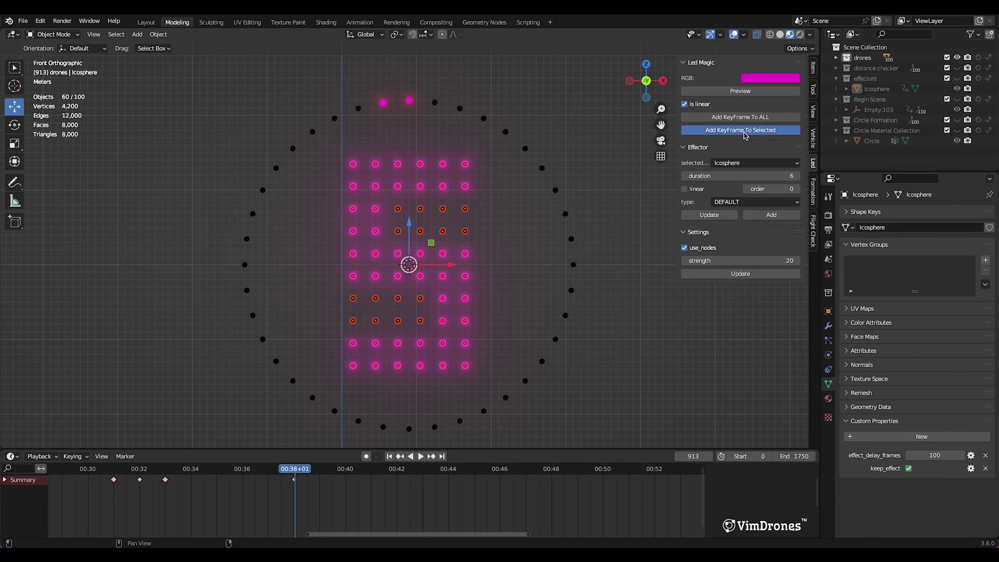
Step: At frame 937, select the grid's upper-right block of drones and preview magenta on it
{"action": "left_click", "coordinate": [709, 457]}
{"action": "left_click", "coordinate": [374, 195]}
{"action": "mouse_move", "coordinate": [332, 149]}
{"action": "left_mouse_down"}
{"action": "mouse_move", "coordinate": [421, 176]}
{"action": "mouse_move", "coordinate": [375, 230]}
{"action": "left_mouse_up"}
{"action": "left_click_drag", "start_coordinate": [435, 195], "coordinate": [490, 248]}
{"action": "left_click", "coordinate": [741, 91]}
Step: Turn off the grid's top-middle and bottom-left drones to form the digit 4, and select the whole grid
{"action": "left_click_drag", "start_coordinate": [387, 153], "coordinate": [430, 197]}
{"action": "left_click_drag", "start_coordinate": [341, 334], "coordinate": [430, 375], "text": "shift"}
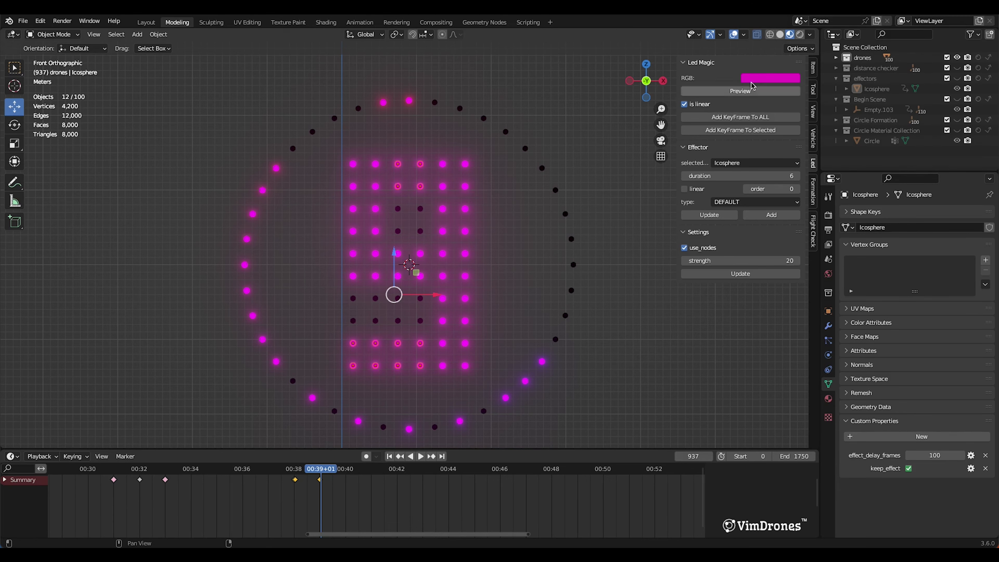
{"action": "left_click", "coordinate": [763, 79]}
{"action": "left_click", "coordinate": [830, 159]}
{"action": "left_click", "coordinate": [747, 91]}
{"action": "left_click_drag", "start_coordinate": [326, 151], "coordinate": [520, 345]}
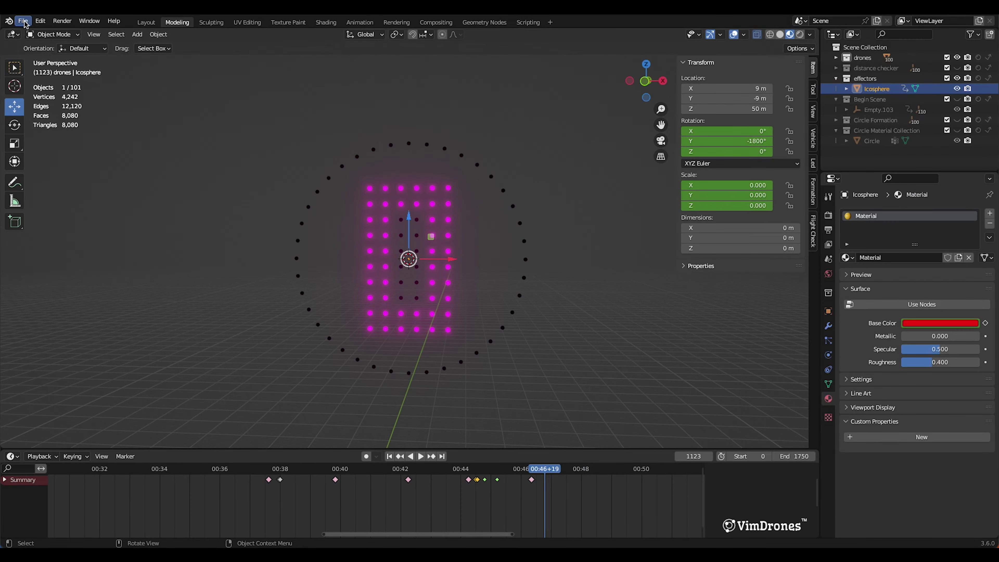
Step: Append the Love Material Collection from Keep effect.blend
{"action": "left_click", "coordinate": [23, 23]}
{"action": "left_click", "coordinate": [47, 139]}
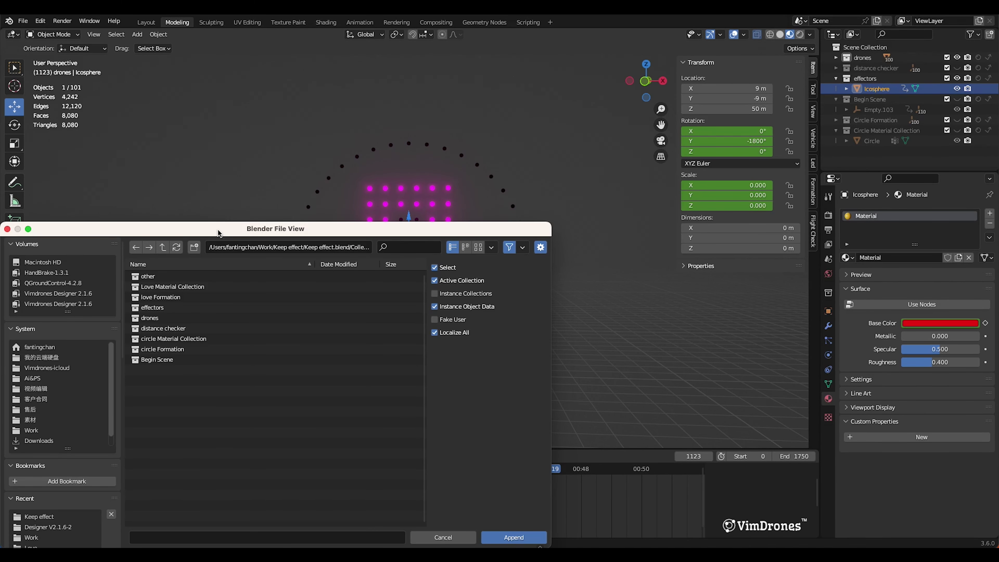
{"action": "left_click_drag", "start_coordinate": [219, 233], "coordinate": [218, 207]}
{"action": "left_click", "coordinate": [180, 262]}
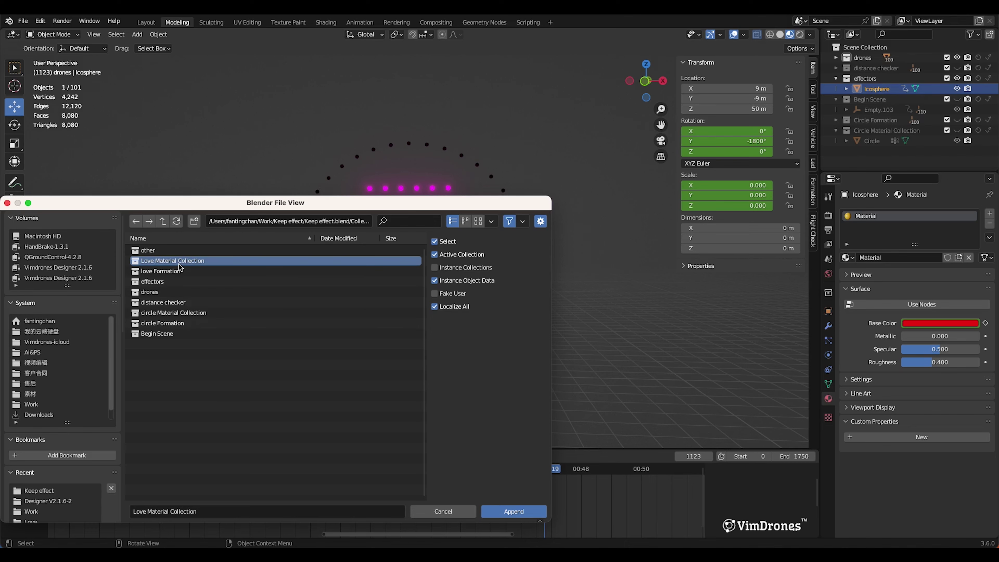
{"action": "double_click", "coordinate": [179, 264]}
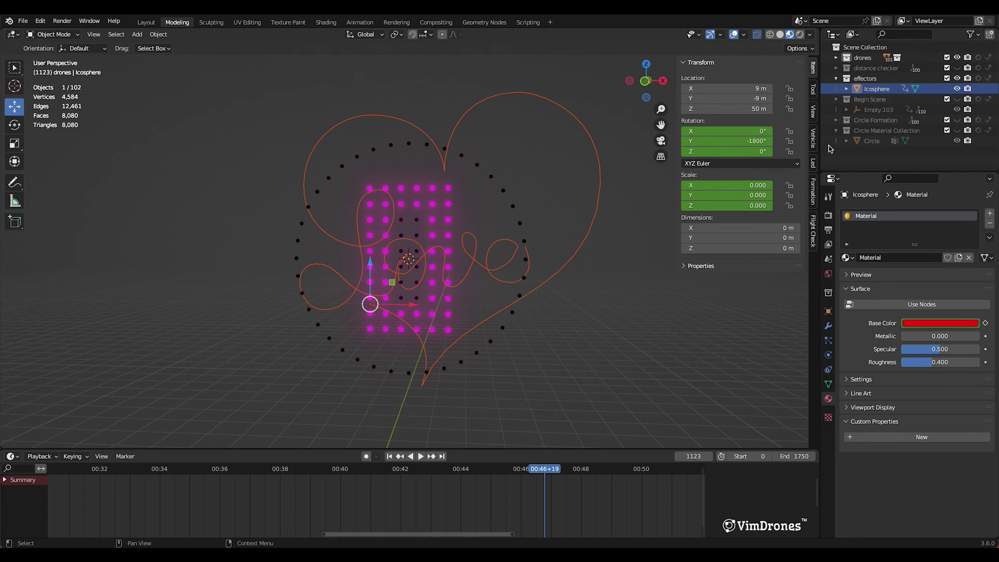
Step: Move the Love Material Collection out of the drones collection to the scene's top level and collapse the other collections
{"action": "left_click", "coordinate": [836, 57]}
{"action": "left_click", "coordinate": [867, 68]}
{"action": "left_click_drag", "start_coordinate": [872, 68], "coordinate": [870, 161]}
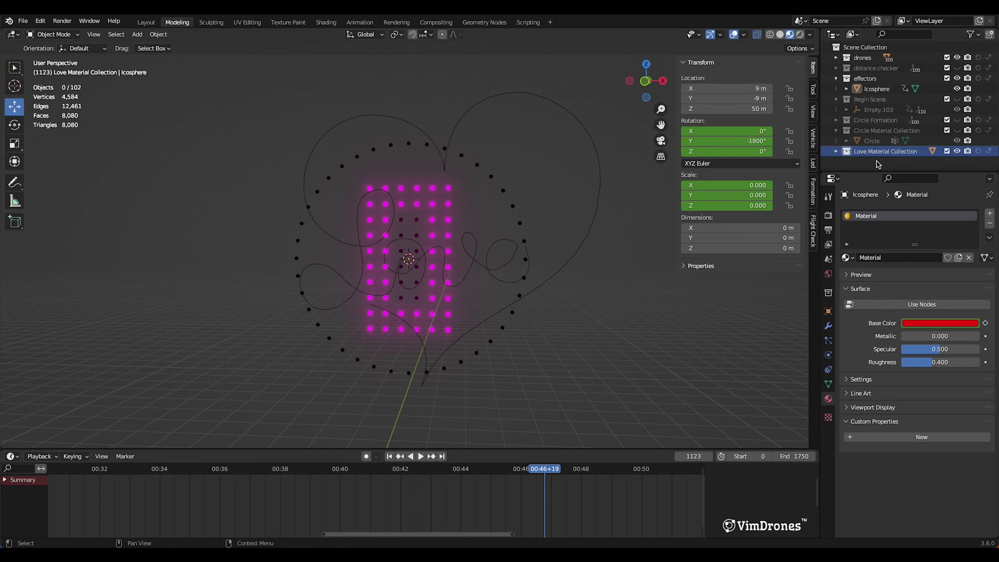
{"action": "left_click", "coordinate": [836, 131]}
{"action": "left_click", "coordinate": [836, 100]}
{"action": "left_click", "coordinate": [836, 79]}
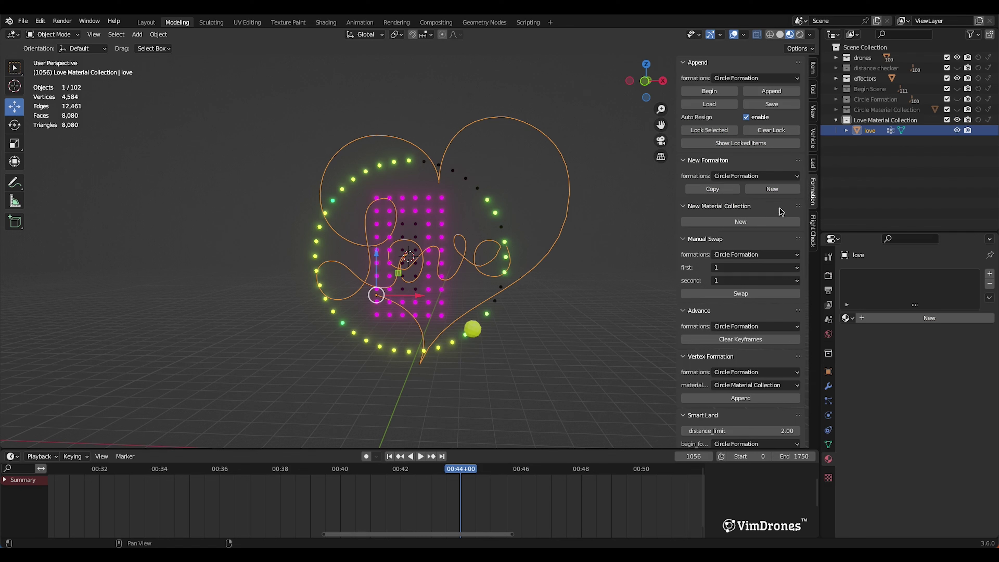
Step: Copy the Circle Formation as a new formation and rename the copy Love Formation
{"action": "left_click", "coordinate": [712, 190]}
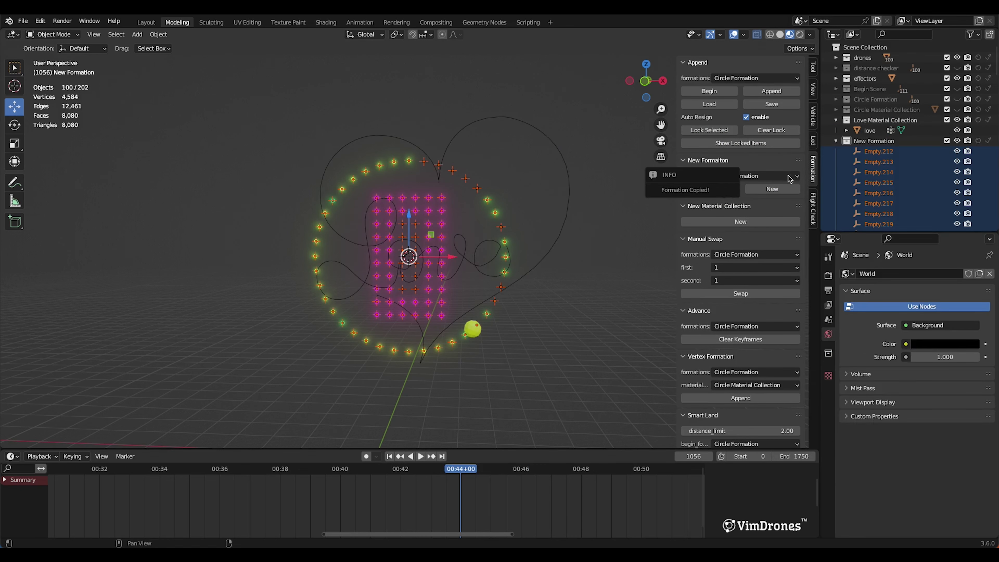
{"action": "left_click", "coordinate": [836, 141]}
{"action": "double_click", "coordinate": [862, 141]}
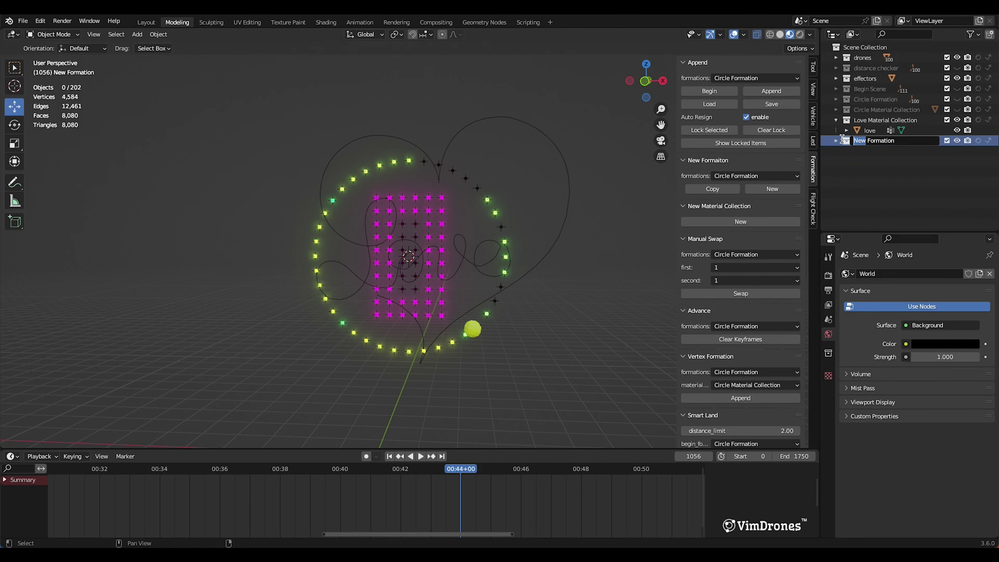
{"action": "key", "text": "Return"}
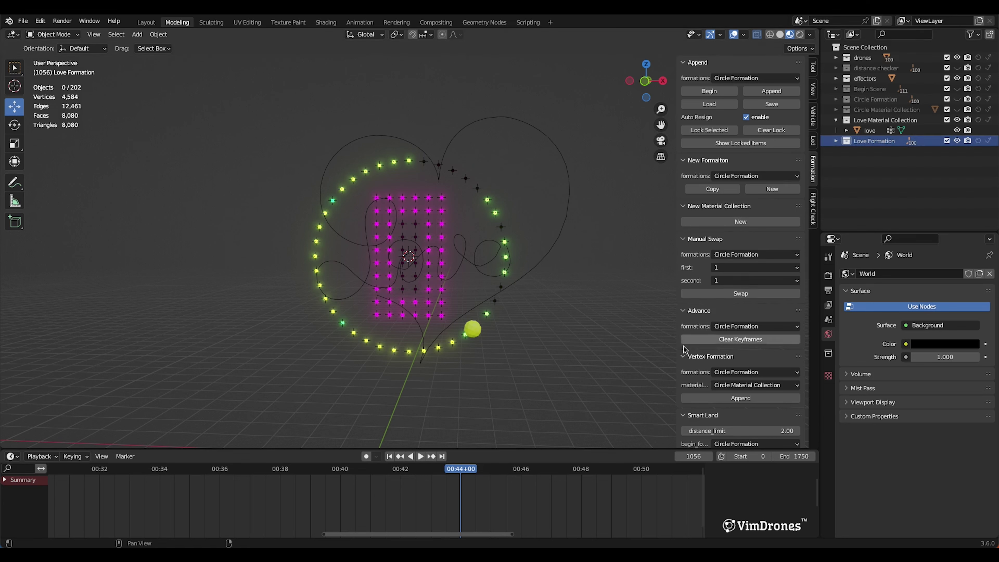
Step: Append the Love Material Collection's vertices to the Love Formation with Vertex Formation
{"action": "scroll", "coordinate": [742, 365], "scroll_direction": "down", "scroll_amount": 3}
{"action": "left_click", "coordinate": [762, 331]}
{"action": "left_click", "coordinate": [747, 362]}
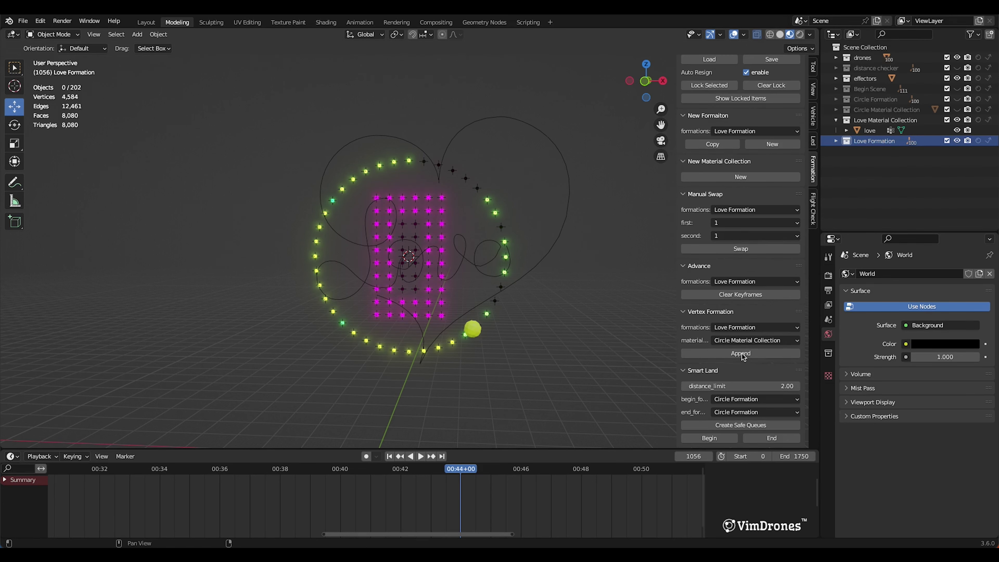
{"action": "left_click", "coordinate": [749, 340]}
{"action": "left_click", "coordinate": [742, 364]}
{"action": "left_click", "coordinate": [751, 355]}
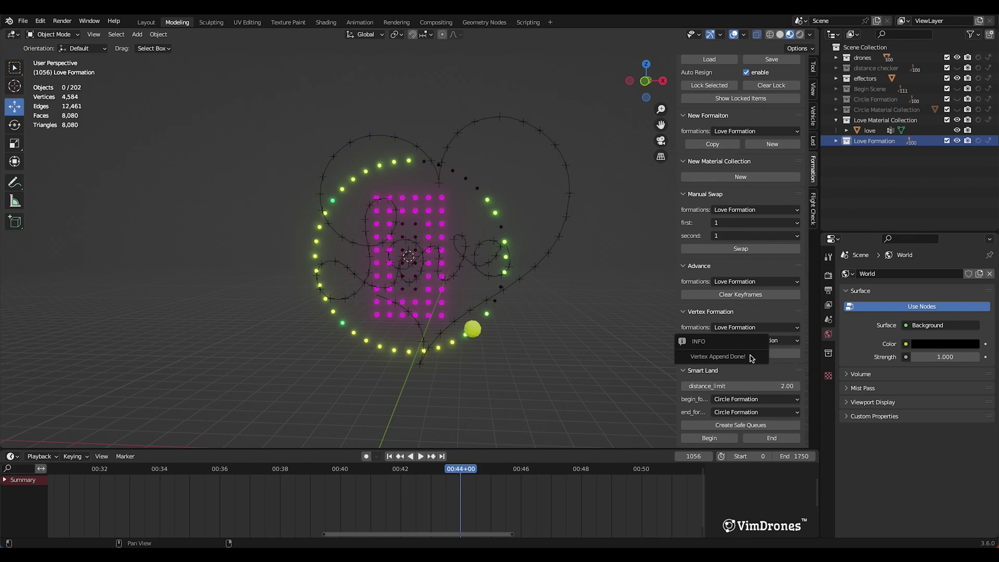
Step: Append the Love Formation to the drones at frame 1248 and play back the transition from about 00:44
{"action": "scroll", "coordinate": [529, 282], "scroll_direction": "up", "scroll_amount": 2}
{"action": "scroll", "coordinate": [742, 171], "scroll_direction": "up", "scroll_amount": 1}
{"action": "scroll", "coordinate": [742, 170], "scroll_direction": "up", "scroll_amount": 2}
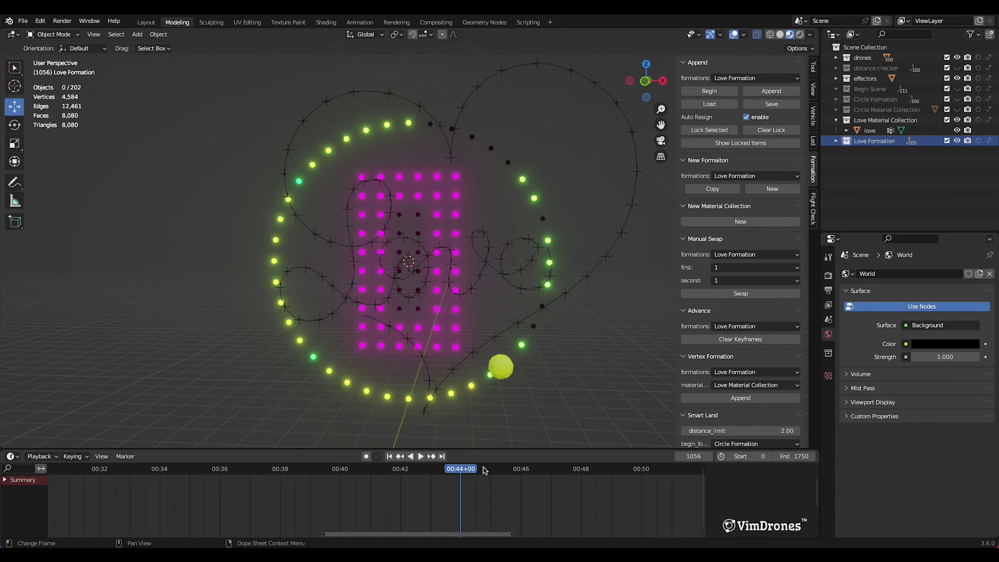
{"action": "left_click_drag", "start_coordinate": [471, 472], "coordinate": [650, 496]}
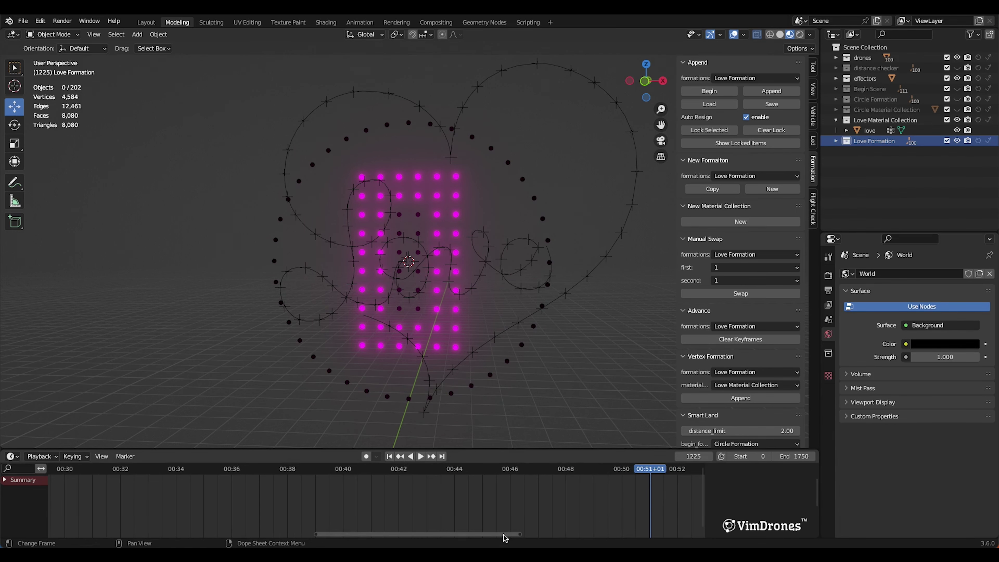
{"action": "left_click_drag", "start_coordinate": [503, 534], "coordinate": [550, 535]}
{"action": "left_click", "coordinate": [528, 471]}
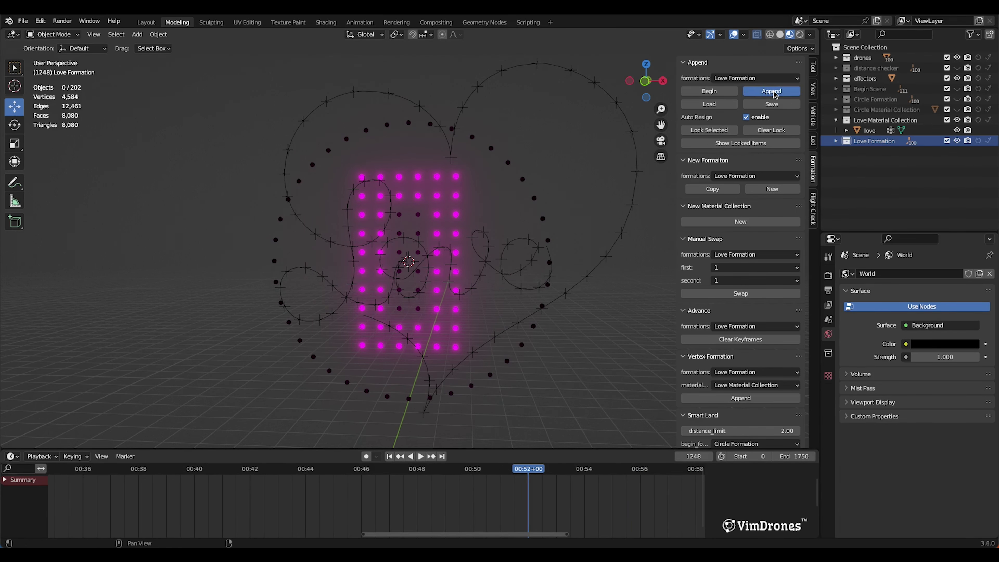
{"action": "left_click", "coordinate": [300, 469]}
{"action": "key", "text": "space"}
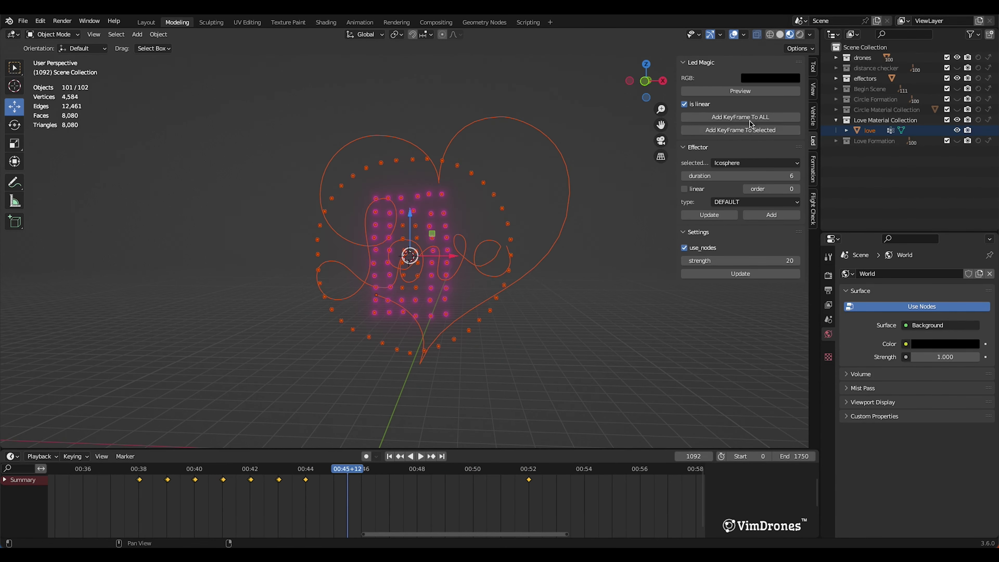
Step: Add LED keyframes to all drones at frame 1092, preview black at frame 1128 and add keyframes to all there
{"action": "left_click", "coordinate": [750, 118]}
{"action": "key", "text": "space"}
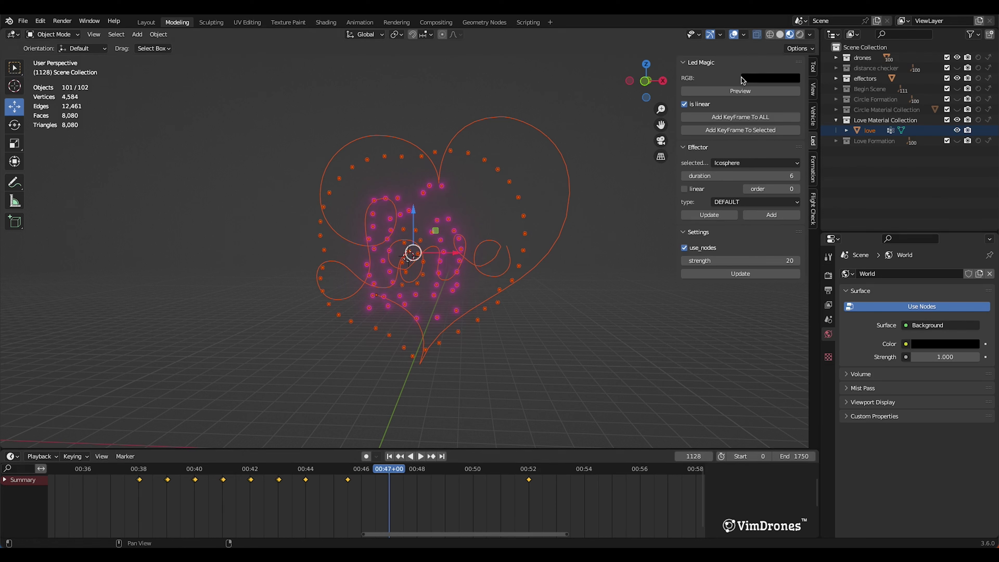
{"action": "left_click", "coordinate": [741, 91]}
{"action": "left_click", "coordinate": [739, 119]}
Step: Change the keyframe type of the two LED keyframes at frames 1092 and 1128 and play back the fade-out
{"action": "left_click", "coordinate": [339, 473]}
{"action": "left_click_drag", "start_coordinate": [405, 491], "coordinate": [340, 476]}
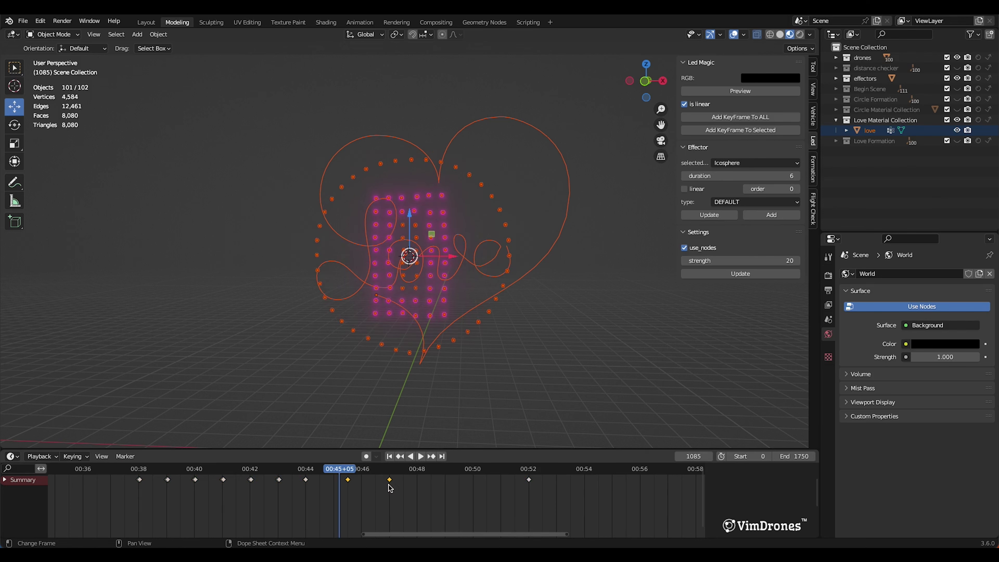
{"action": "key", "text": "r"}
{"action": "left_click", "coordinate": [357, 485]}
{"action": "key", "text": "space"}
{"action": "left_click", "coordinate": [487, 409]}
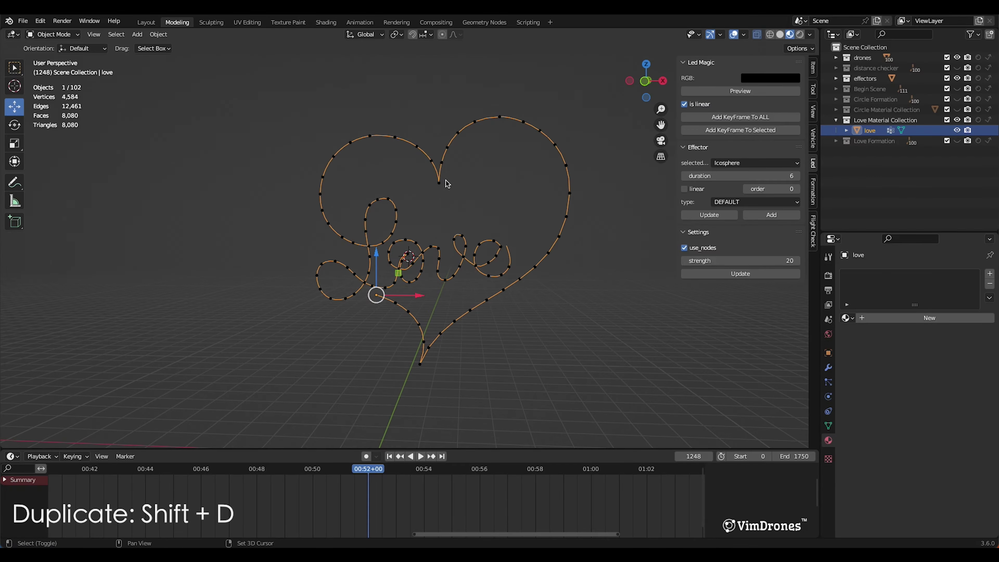
Step: Duplicate the love outline in place and convert the copy to a curve
{"action": "key", "text": "shift+d"}
{"action": "right_click", "coordinate": [490, 186]}
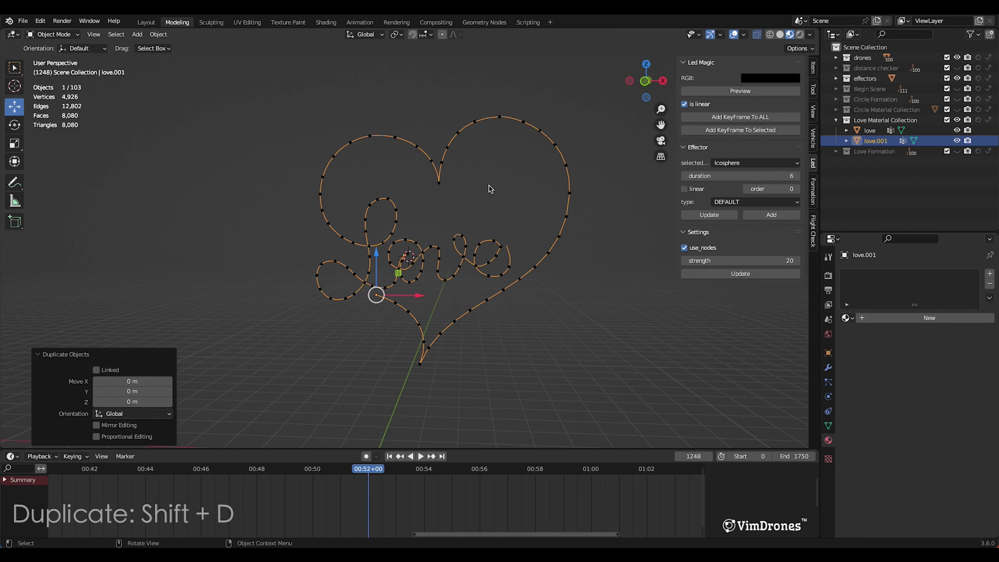
{"action": "left_click", "coordinate": [159, 35]}
{"action": "mouse_move", "coordinate": [197, 340]}
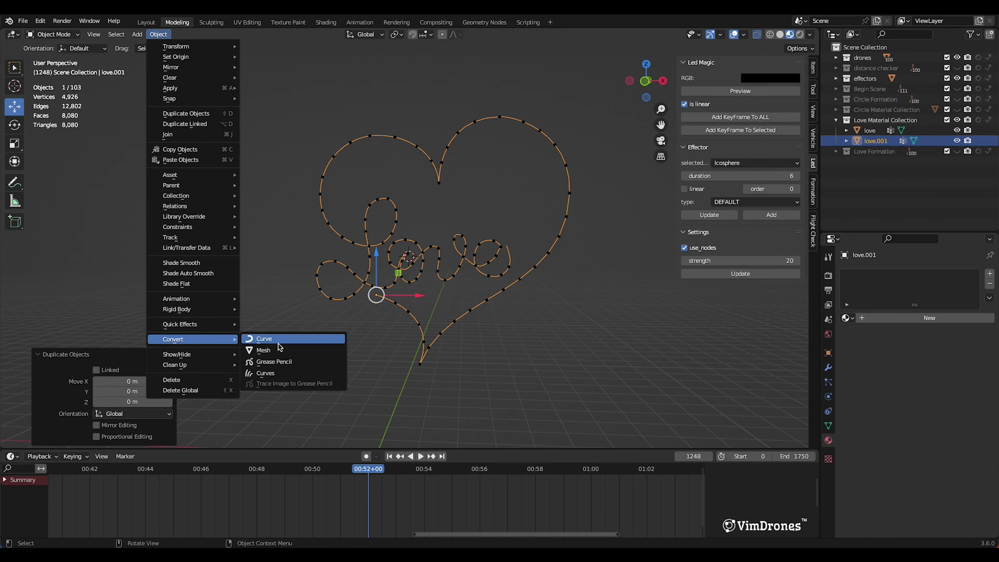
{"action": "left_click", "coordinate": [280, 341]}
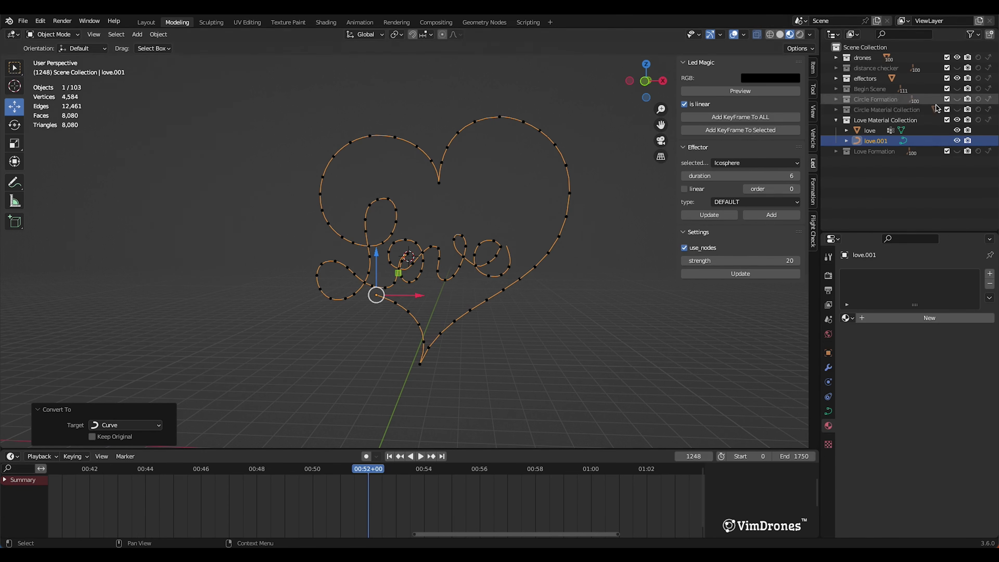
Step: Move the love.001 curve into the effectors collection and expand that collection
{"action": "left_click_drag", "start_coordinate": [879, 140], "coordinate": [861, 78]}
{"action": "left_click", "coordinate": [835, 78]}
{"action": "scroll", "coordinate": [447, 268], "scroll_direction": "down", "scroll_amount": 1}
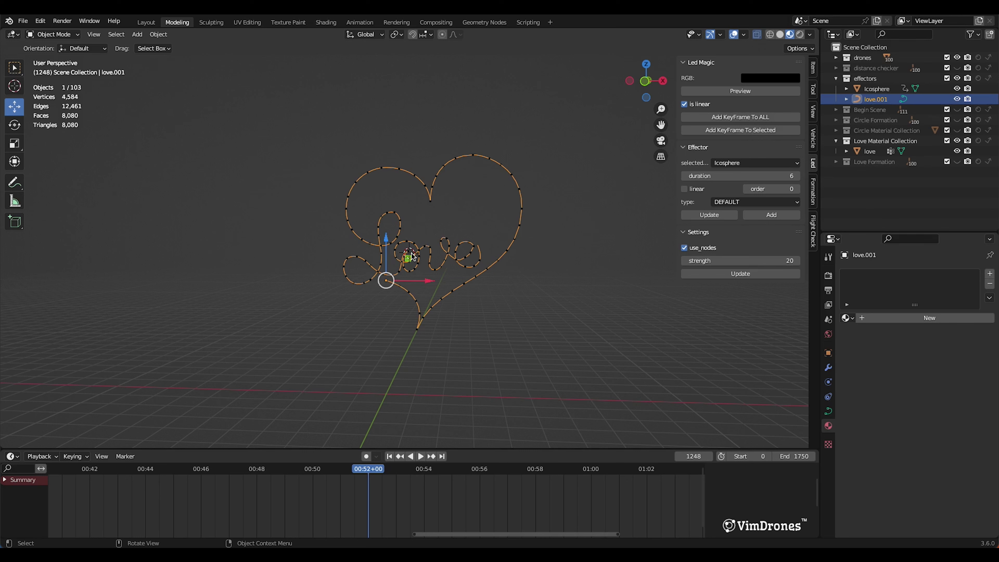
Step: Snap the 3D cursor to the world origin
{"action": "left_click", "coordinate": [154, 36]}
{"action": "mouse_move", "coordinate": [188, 101]}
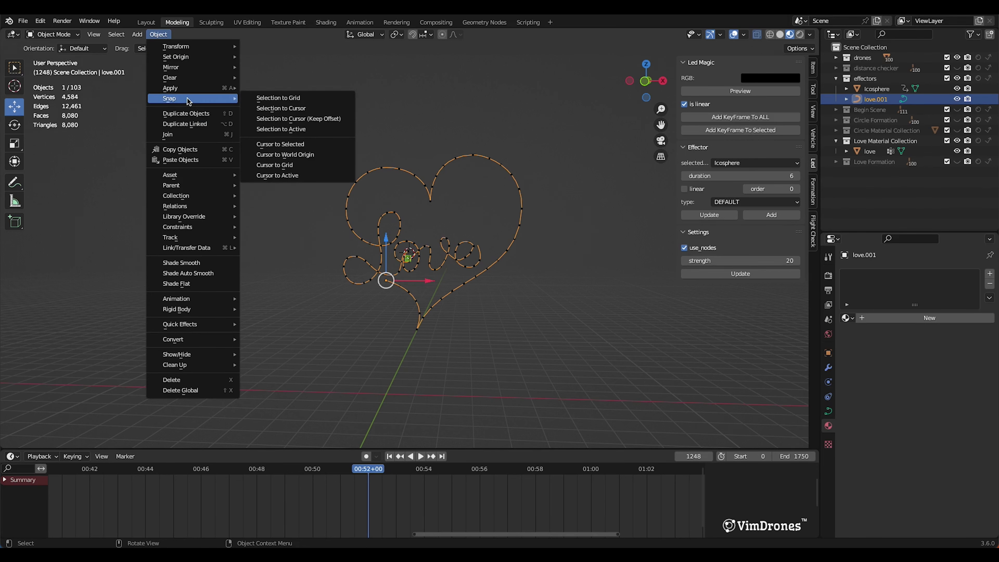
{"action": "left_click", "coordinate": [298, 155]}
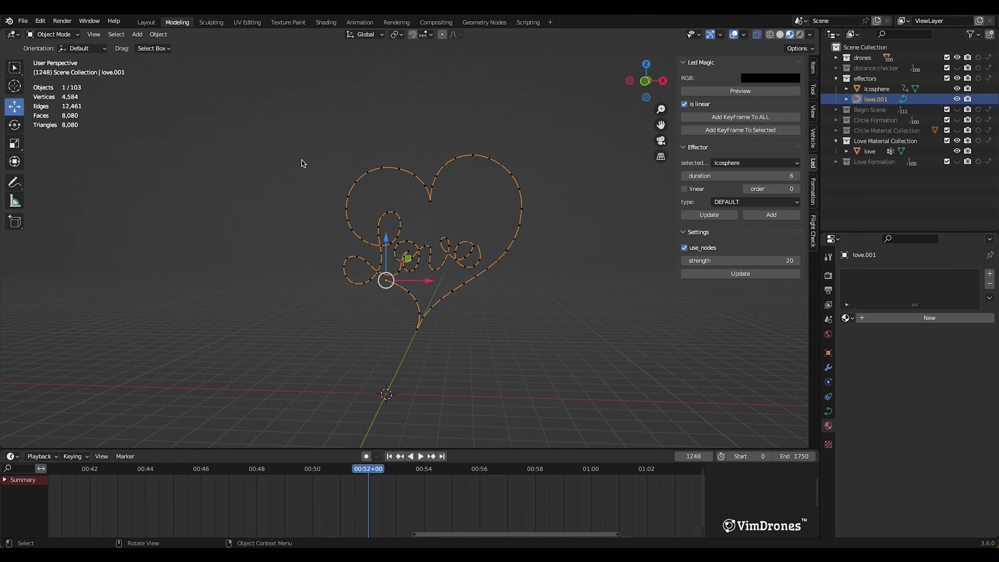
Step: Add a 2 m cube mesh at the 3D cursor and move it into the effectors collection
{"action": "left_click", "coordinate": [137, 35]}
{"action": "mouse_move", "coordinate": [142, 44]}
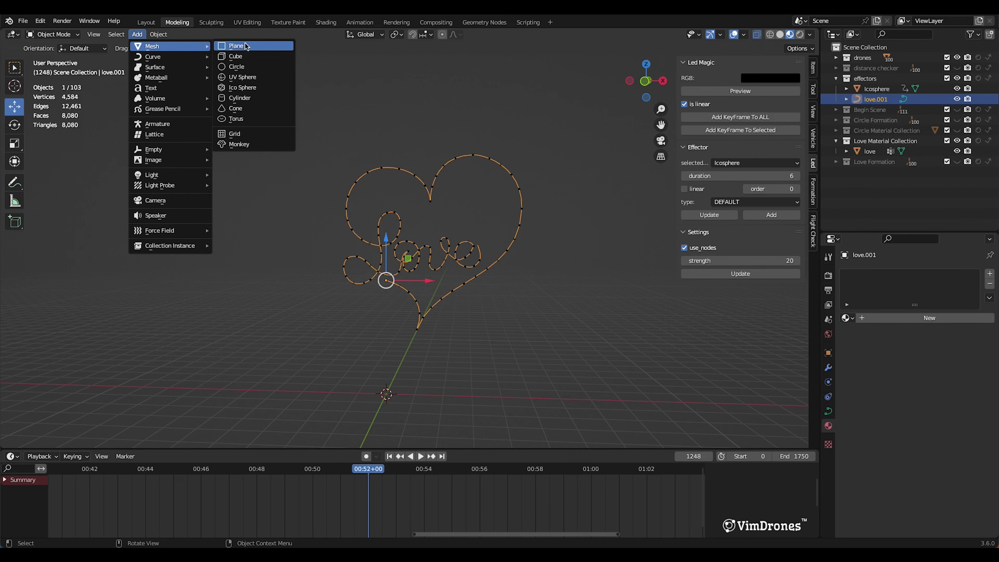
{"action": "left_click", "coordinate": [248, 57]}
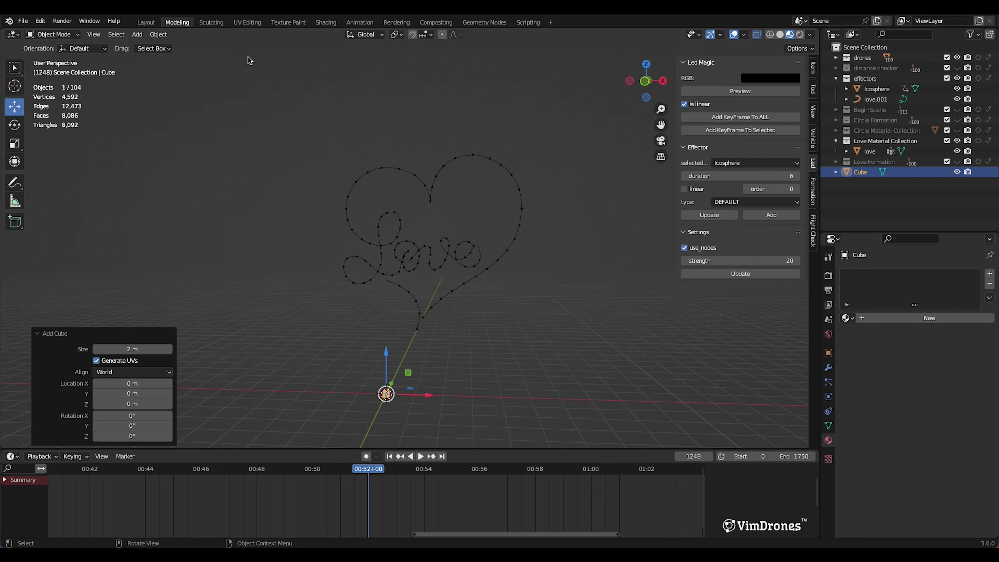
{"action": "scroll", "coordinate": [502, 347], "scroll_direction": "up", "scroll_amount": 1}
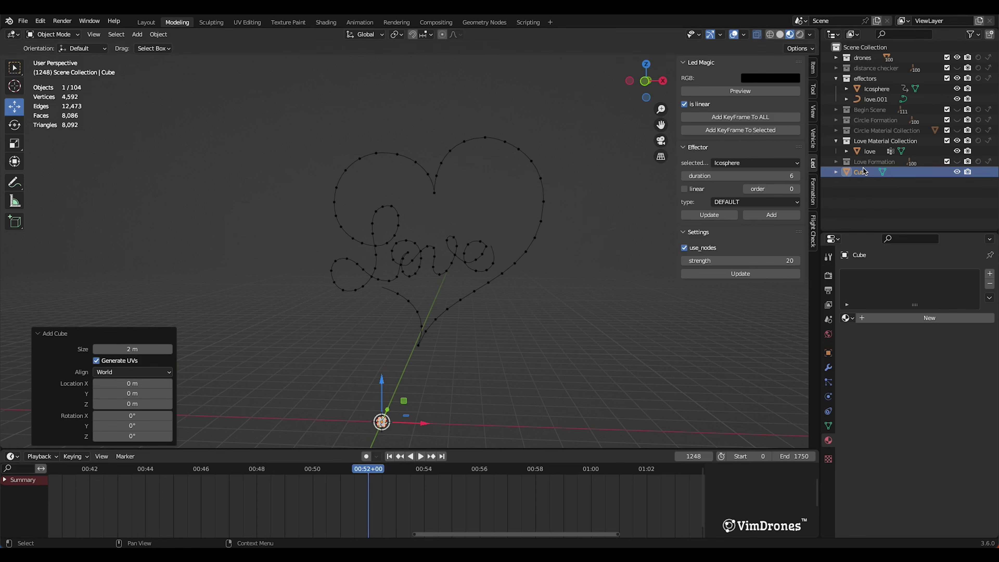
{"action": "left_click_drag", "start_coordinate": [865, 176], "coordinate": [865, 79]}
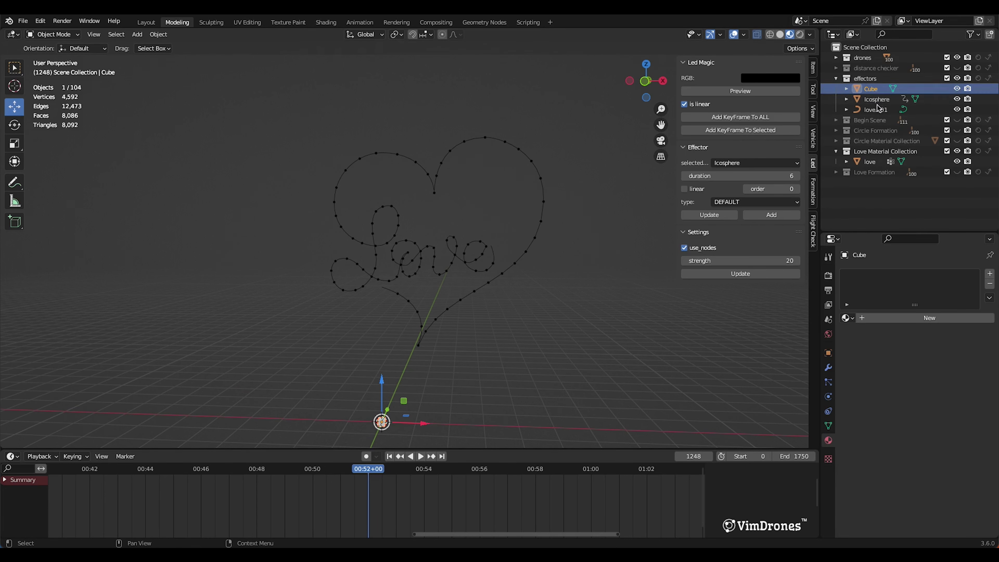
Step: Add a Follow Path constraint to the cube with love.001 as its target
{"action": "left_click", "coordinate": [829, 411]}
{"action": "left_click", "coordinate": [900, 275]}
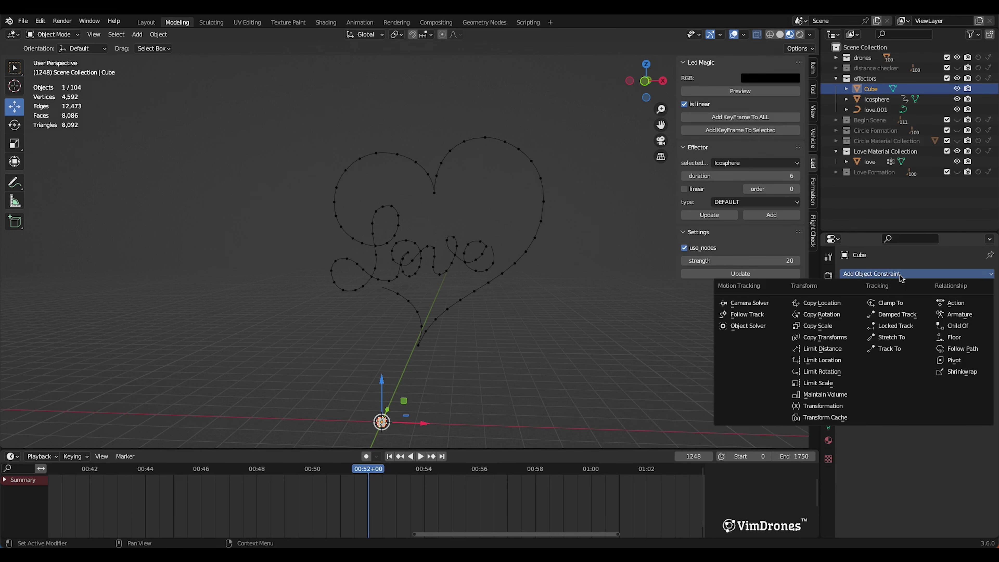
{"action": "left_click", "coordinate": [955, 354]}
{"action": "left_click", "coordinate": [938, 307]}
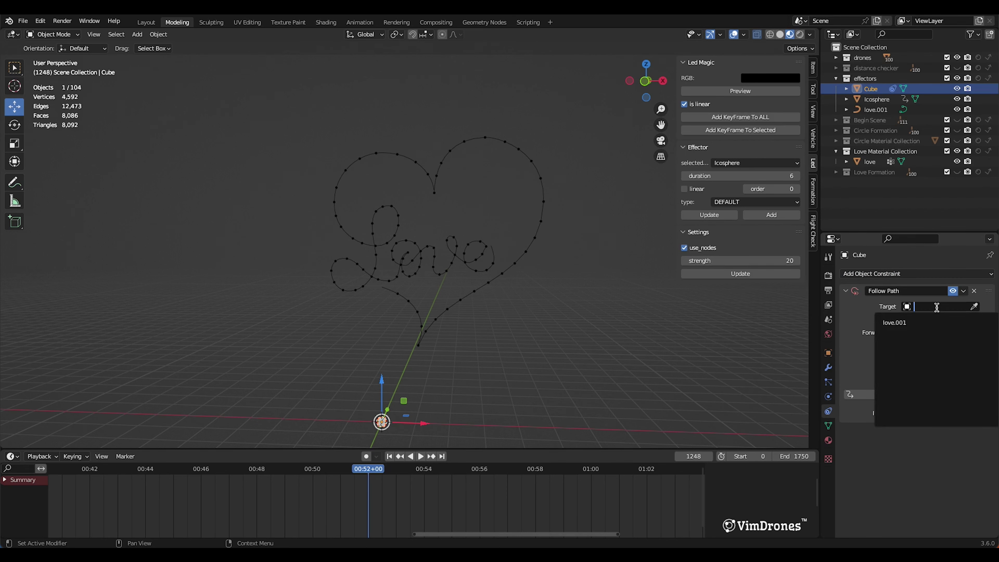
{"action": "left_click", "coordinate": [904, 322]}
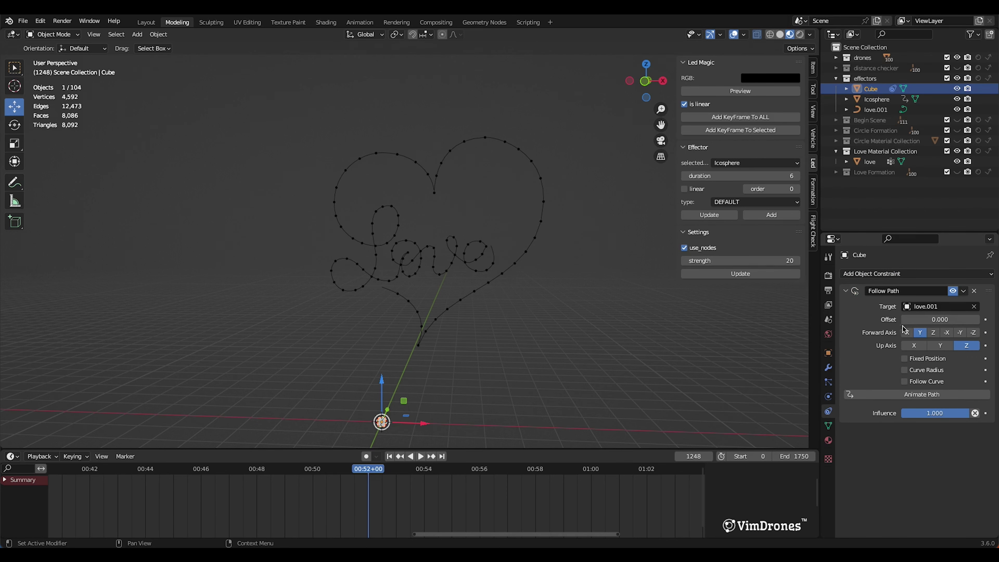
Step: Enable Follow Curve and Fixed Position on the cube's path constraint and set its Offset Factor to 1.000
{"action": "left_click", "coordinate": [905, 382]}
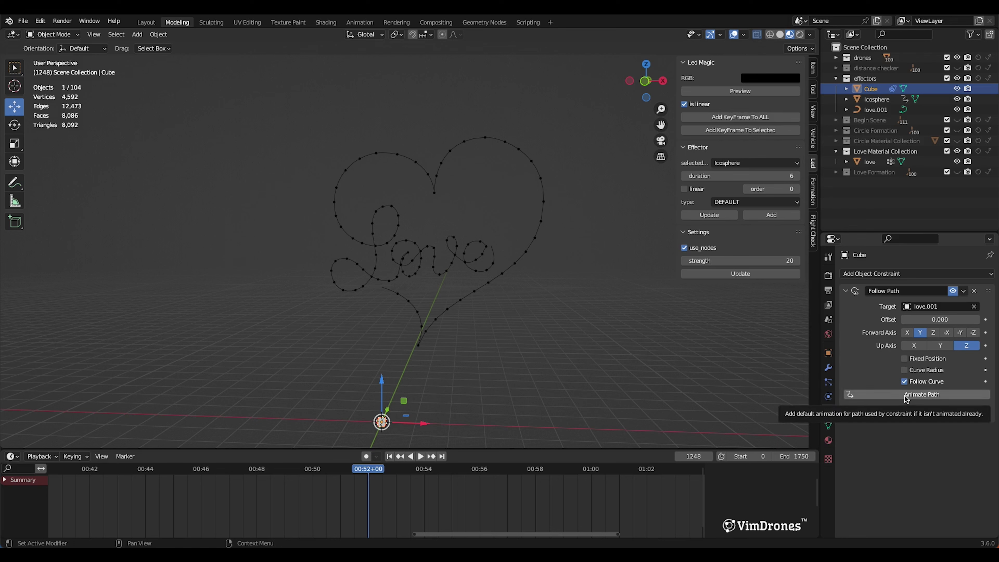
{"action": "left_click", "coordinate": [907, 395]}
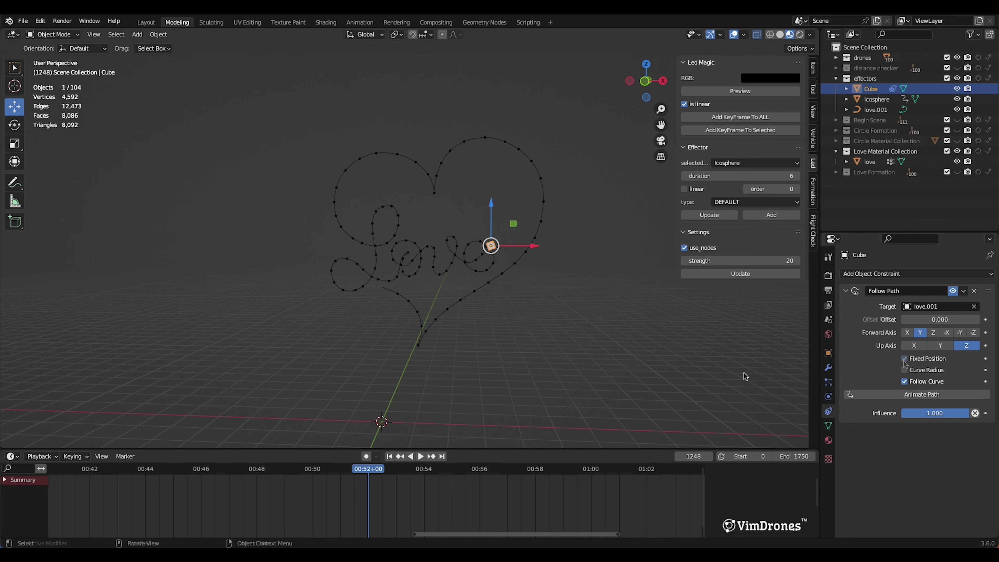
{"action": "left_click_drag", "start_coordinate": [943, 320], "coordinate": [979, 320]}
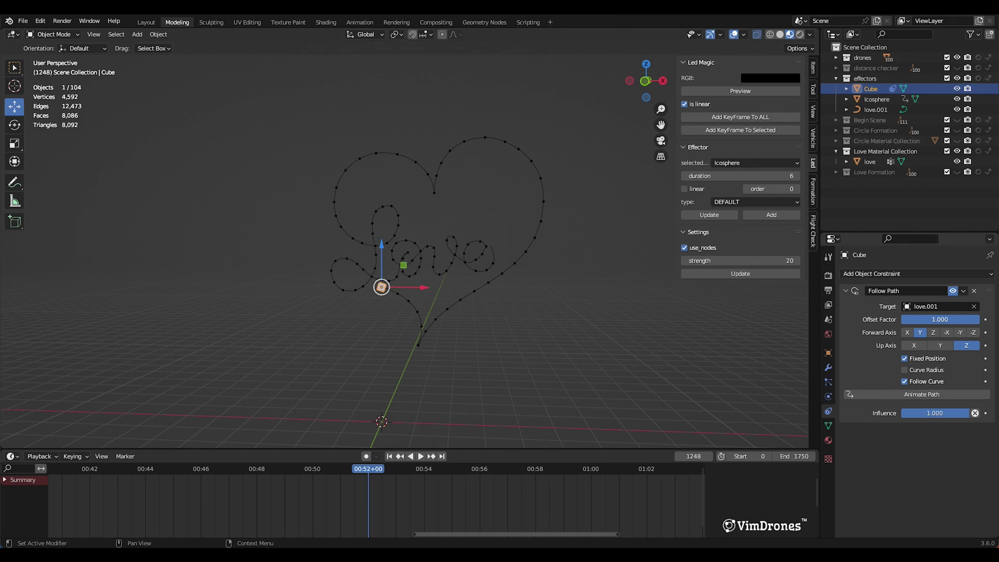
Step: Switch the direction of all love.001 curve segments in Edit Mode and return to Object Mode
{"action": "left_click", "coordinate": [386, 156]}
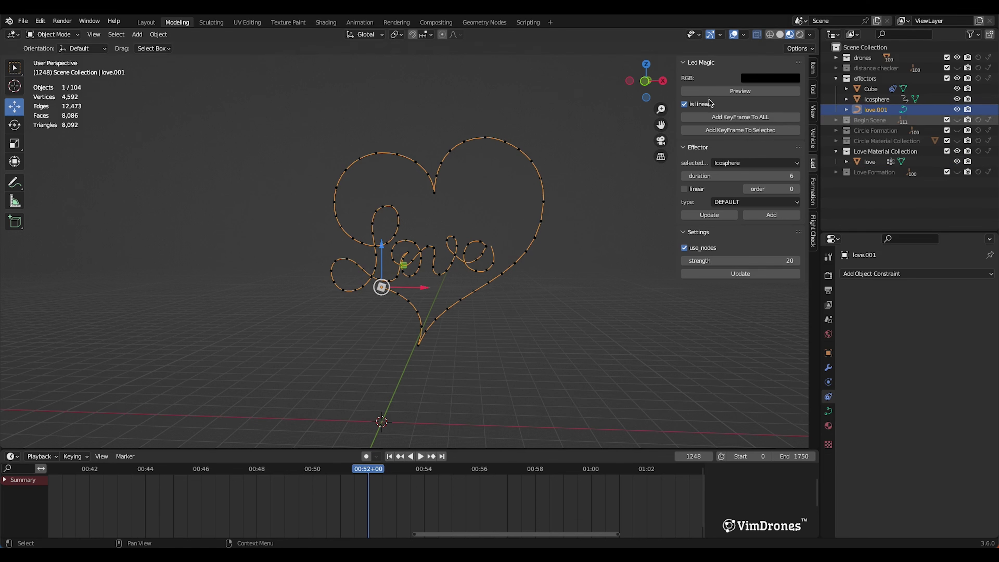
{"action": "left_click", "coordinate": [53, 34]}
{"action": "left_click", "coordinate": [55, 58]}
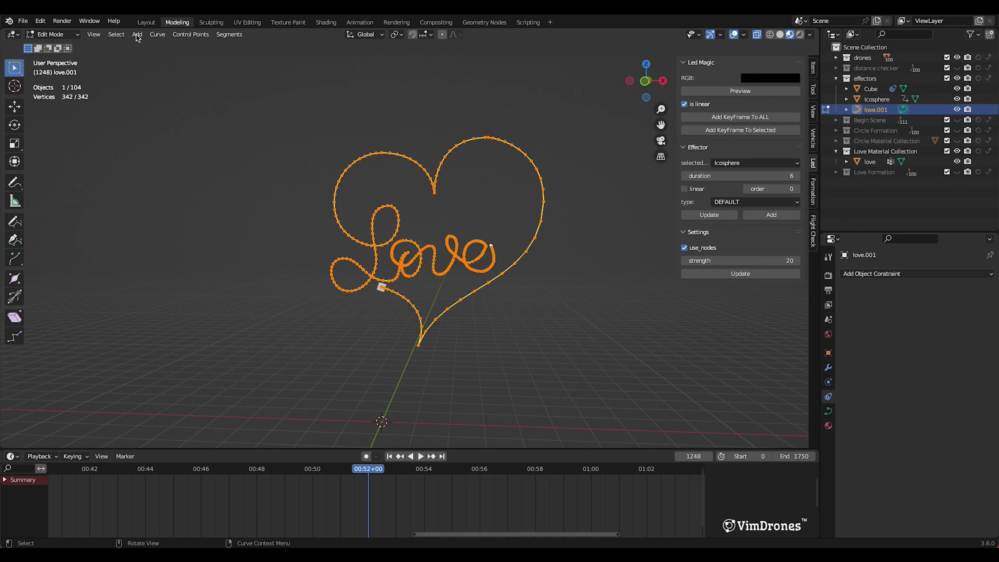
{"action": "left_click", "coordinate": [229, 35]}
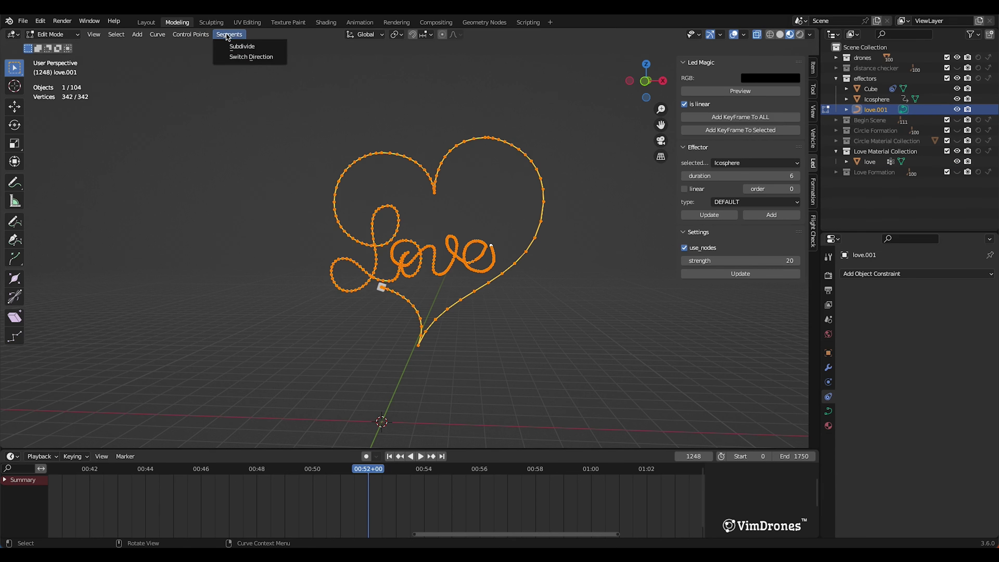
{"action": "left_click", "coordinate": [252, 60]}
{"action": "left_click", "coordinate": [487, 345]}
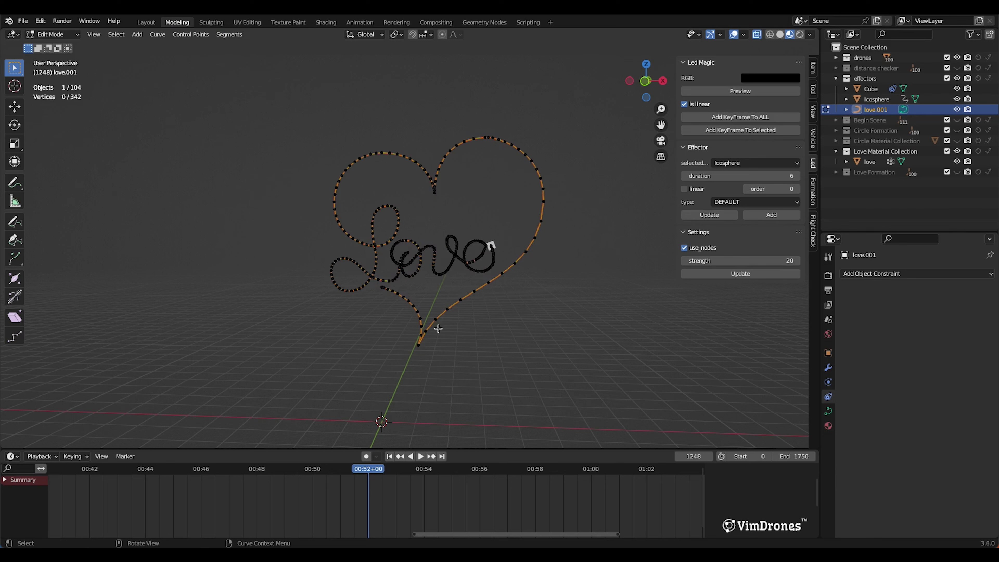
{"action": "left_click", "coordinate": [53, 34]}
{"action": "left_click", "coordinate": [53, 46]}
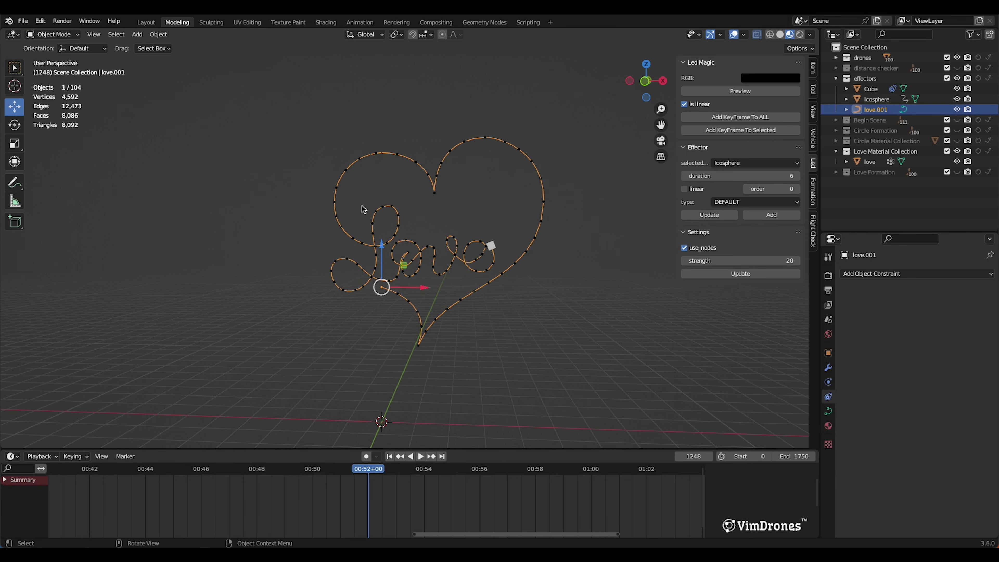
Step: Keyframe the cube's Offset Factor at 0.000 on frame 1248 and at 1.000 at 01:02
{"action": "left_click", "coordinate": [492, 246]}
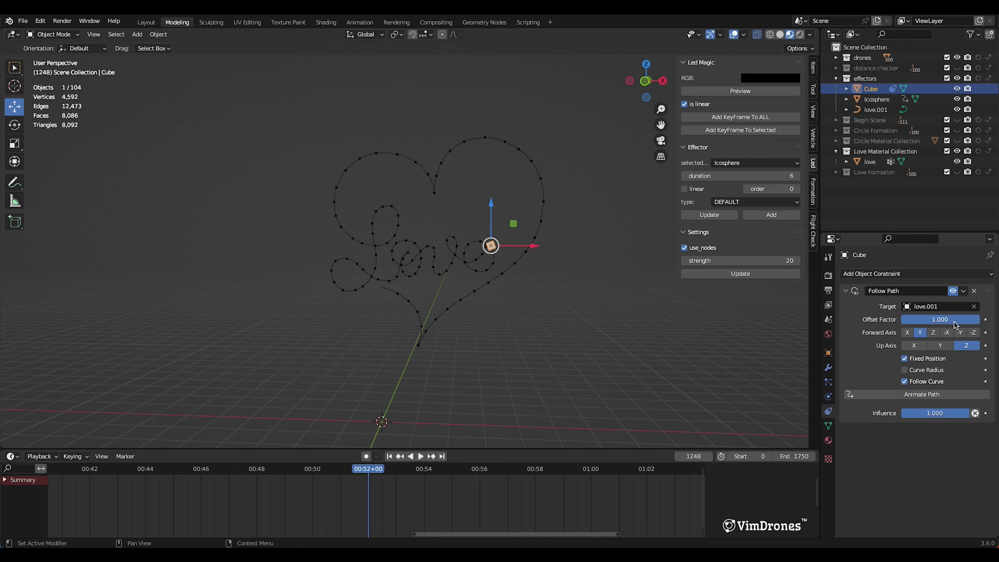
{"action": "left_click_drag", "start_coordinate": [956, 324], "coordinate": [877, 325]}
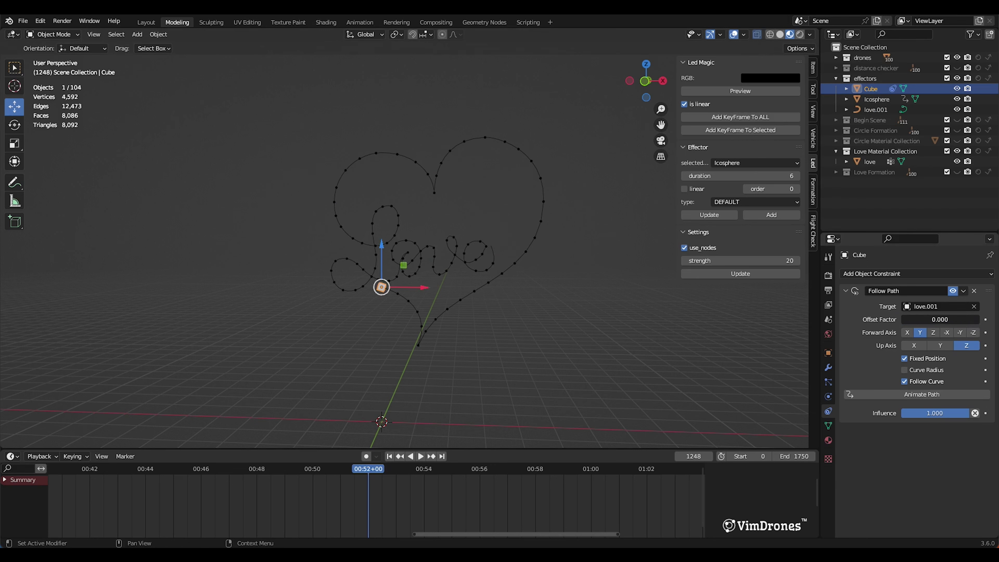
{"action": "left_click", "coordinate": [986, 320]}
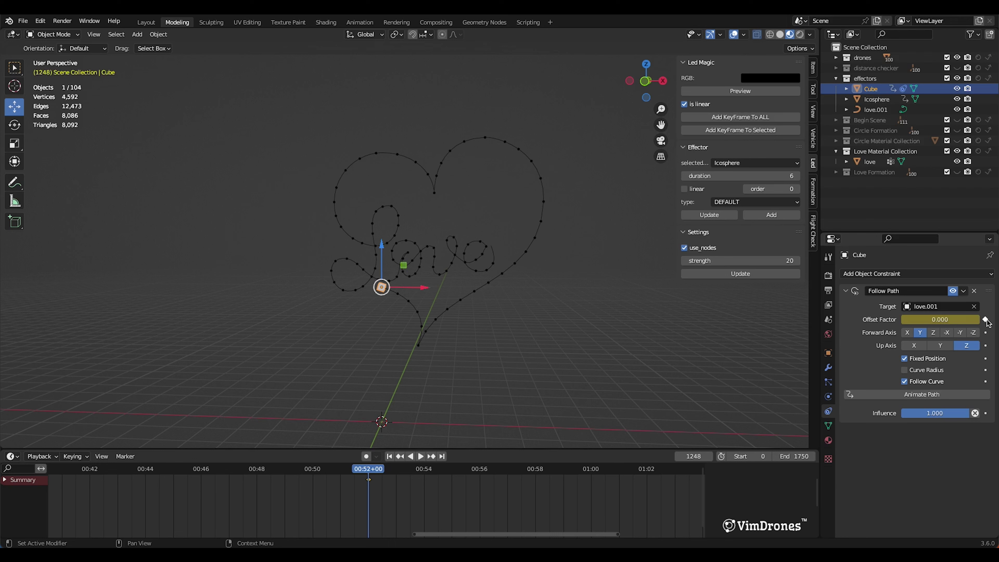
{"action": "left_click", "coordinate": [592, 487]}
{"action": "key", "text": "space"}
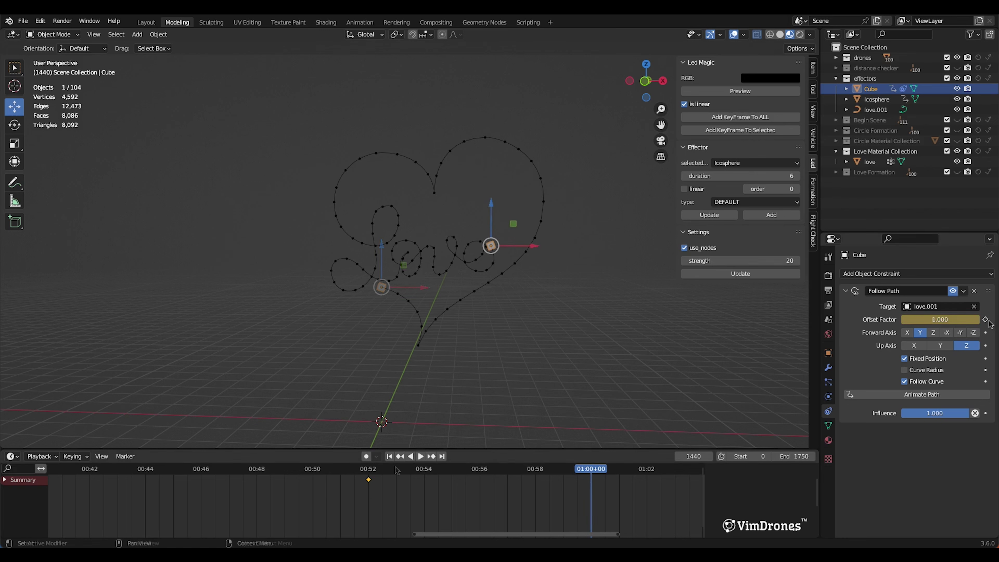
{"action": "left_click", "coordinate": [985, 320]}
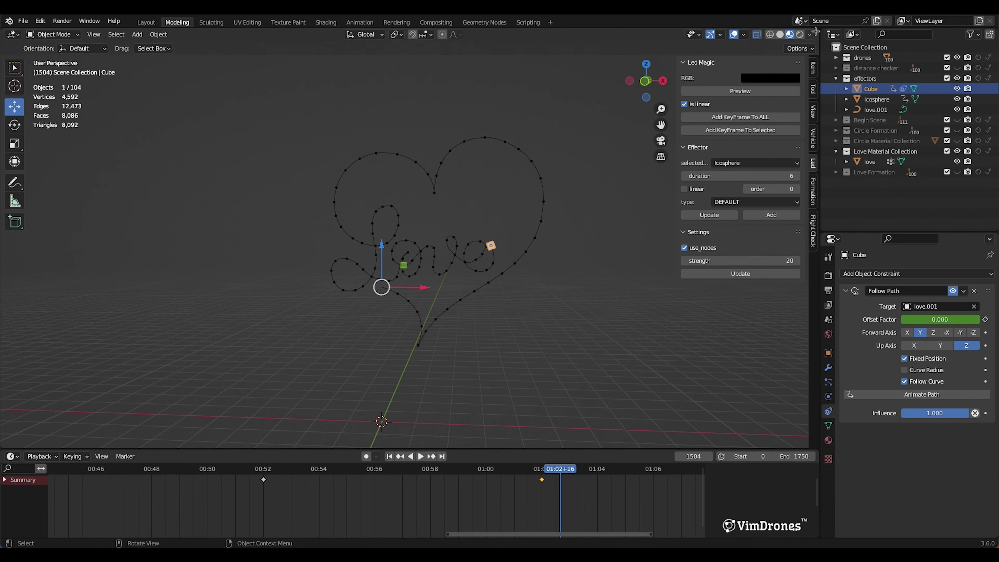
Step: Open a Graph Editor above the viewport and change the interpolation mode of all the cube's Offset Factor keyframes
{"action": "left_click_drag", "start_coordinate": [813, 33], "coordinate": [803, 126]}
{"action": "left_click", "coordinate": [56, 35]}
{"action": "left_click", "coordinate": [13, 35]}
{"action": "left_click", "coordinate": [145, 90]}
{"action": "key", "text": "a"}
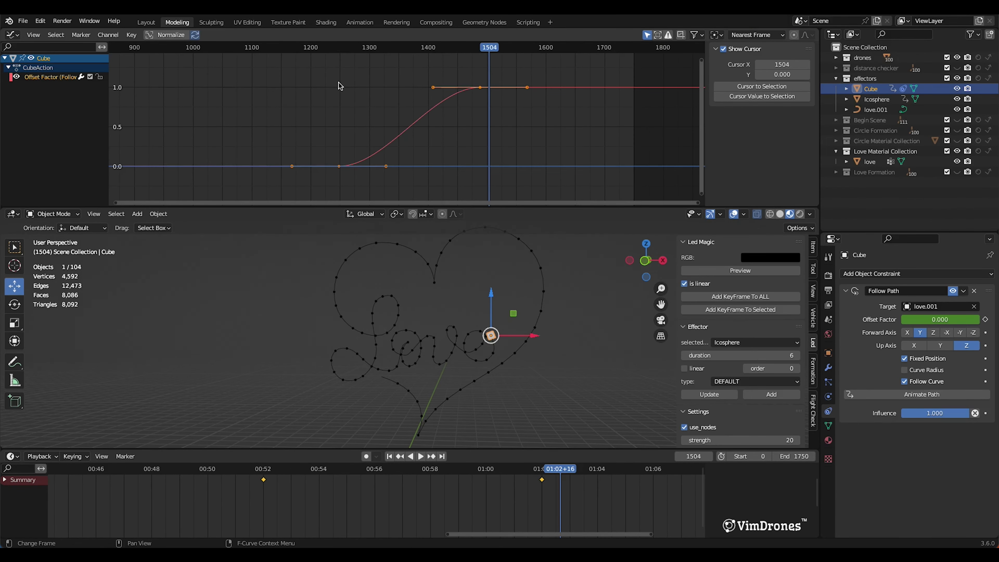
{"action": "right_click", "coordinate": [339, 82]}
{"action": "mouse_move", "coordinate": [353, 89]}
{"action": "left_click", "coordinate": [381, 117]}
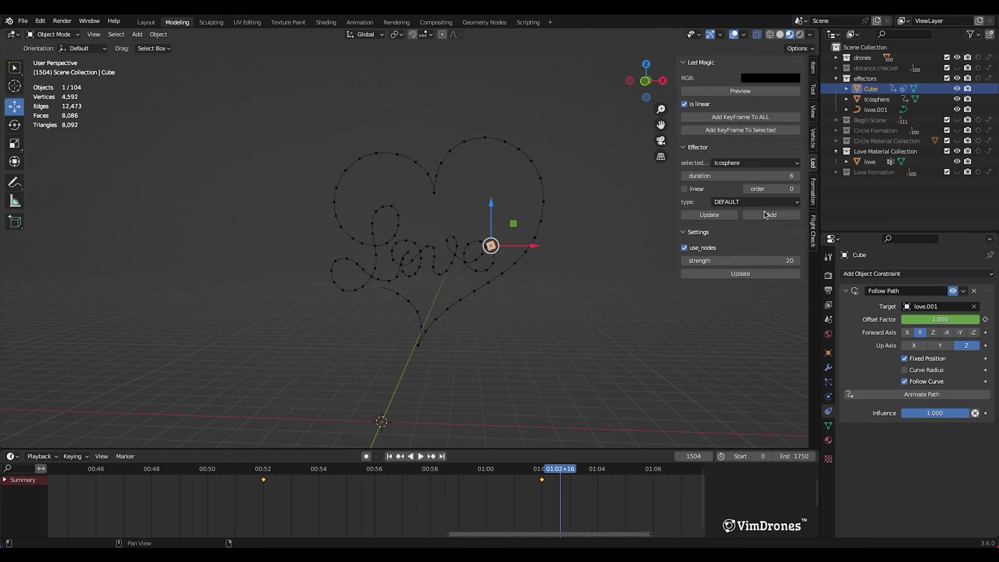
Step: Give the cube a crimson material, add it as a RANDOM effector with keep_effect enabled, and play back the effect
{"action": "left_click", "coordinate": [828, 440]}
{"action": "left_click", "coordinate": [939, 383]}
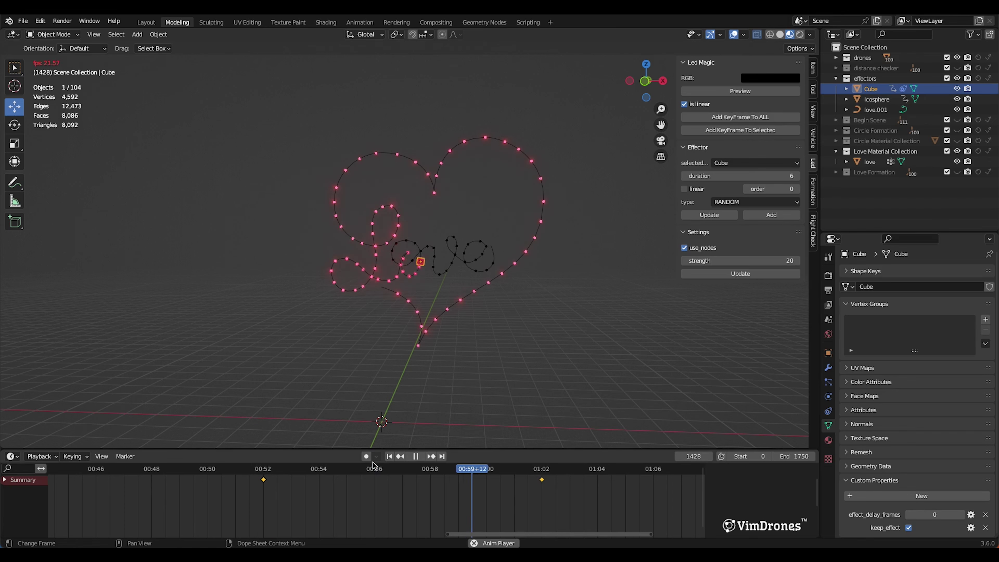
{"action": "key", "text": "Escape"}
Step: Set the cube material's base color to pure red and keyframe it just before 00:52
{"action": "left_click", "coordinate": [827, 440]}
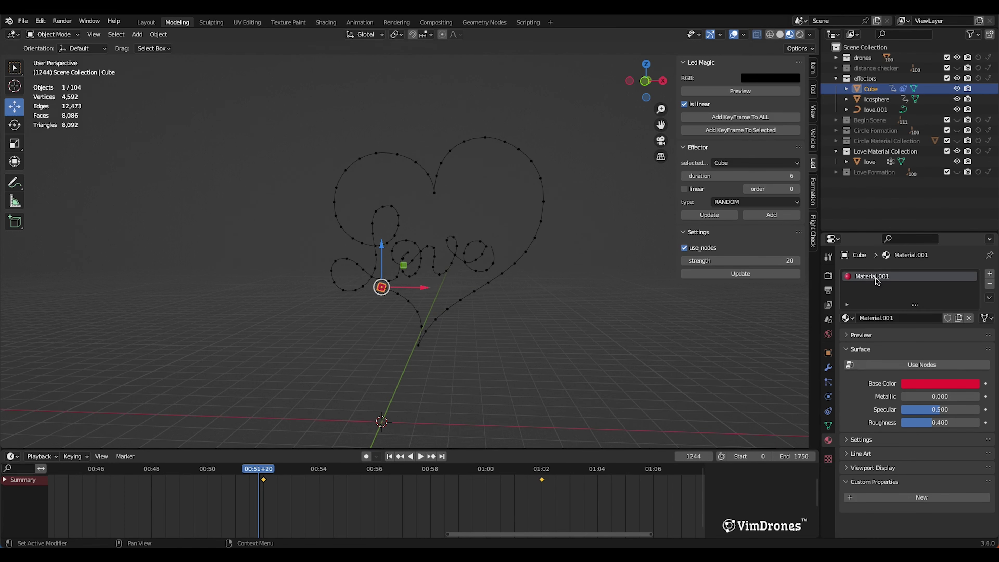
{"action": "left_click_drag", "start_coordinate": [872, 233], "coordinate": [875, 165]}
{"action": "left_click", "coordinate": [938, 317]}
{"action": "left_click", "coordinate": [935, 243]}
{"action": "left_click", "coordinate": [258, 471]}
{"action": "key", "text": "space"}
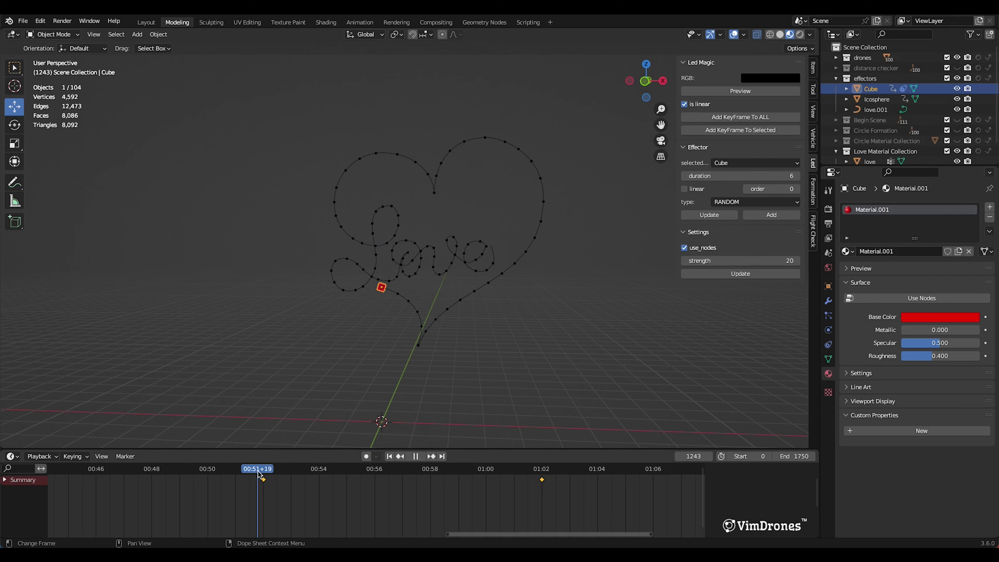
{"action": "key", "text": "space"}
Step: Keyframe the cube's base color as magenta at frame 1283 and as blue at about 00:55
{"action": "left_click", "coordinate": [940, 317]}
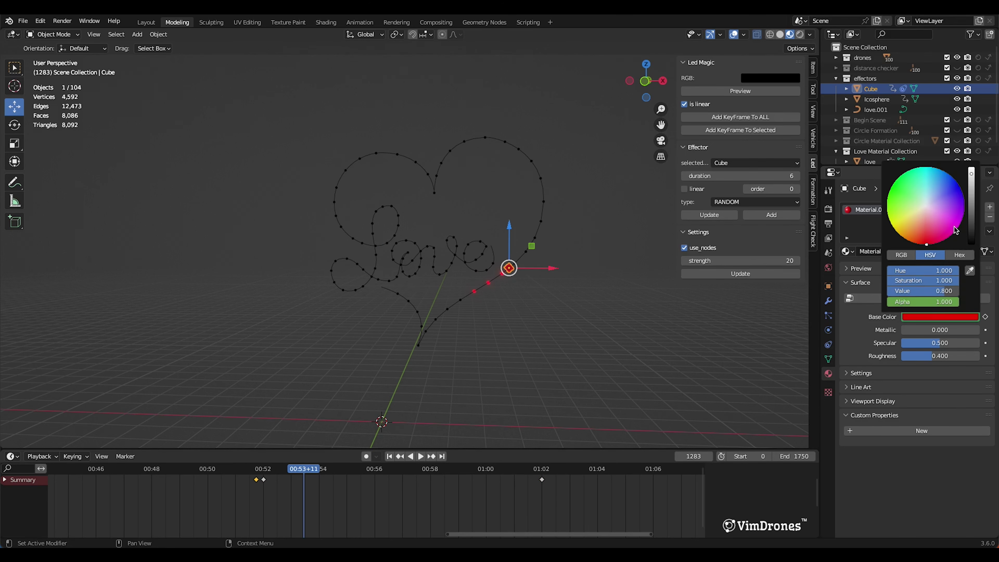
{"action": "left_click", "coordinate": [955, 221]}
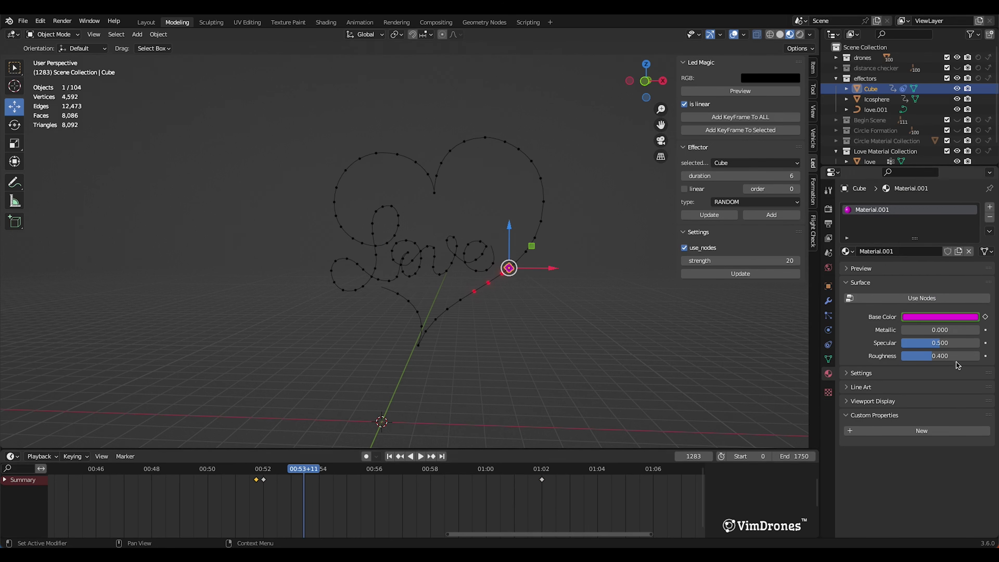
{"action": "left_click", "coordinate": [940, 316]}
{"action": "left_click", "coordinate": [958, 190]}
{"action": "left_click", "coordinate": [985, 317]}
Step: Keyframe the cube's base color as green at frame 1378 and as yellow at about 00:59
{"action": "key", "text": "space"}
{"action": "key", "text": "space"}
{"action": "left_click", "coordinate": [940, 316]}
{"action": "left_click", "coordinate": [892, 187]}
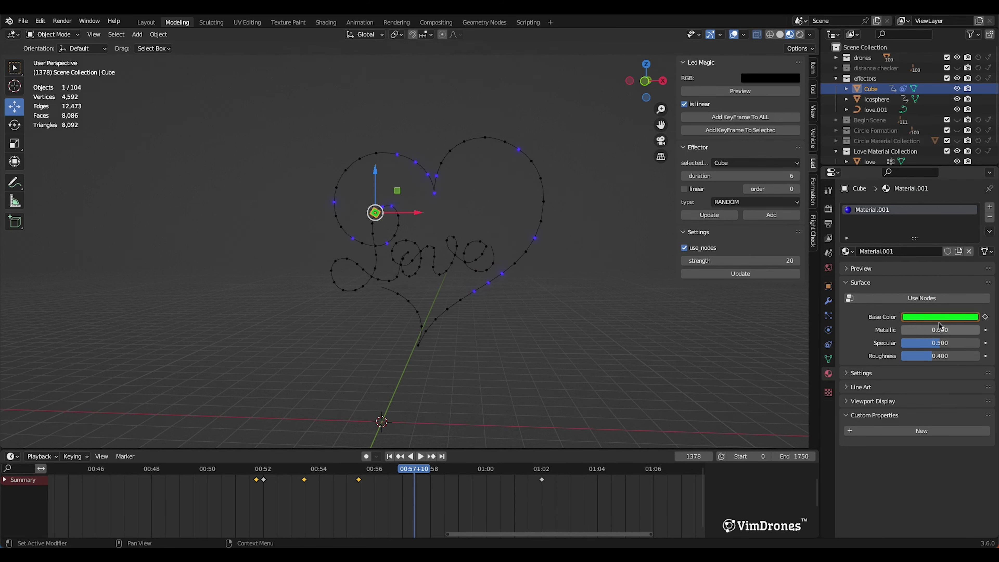
{"action": "key", "text": "space"}
{"action": "key", "text": "space"}
{"action": "left_click", "coordinate": [940, 317]}
{"action": "left_click", "coordinate": [894, 227]}
{"action": "left_click", "coordinate": [985, 317]}
Step: Keyframe the cube's base color as red at frame 1479 and play back the color sequence from before 00:52
{"action": "key", "text": "space"}
{"action": "key", "text": "space"}
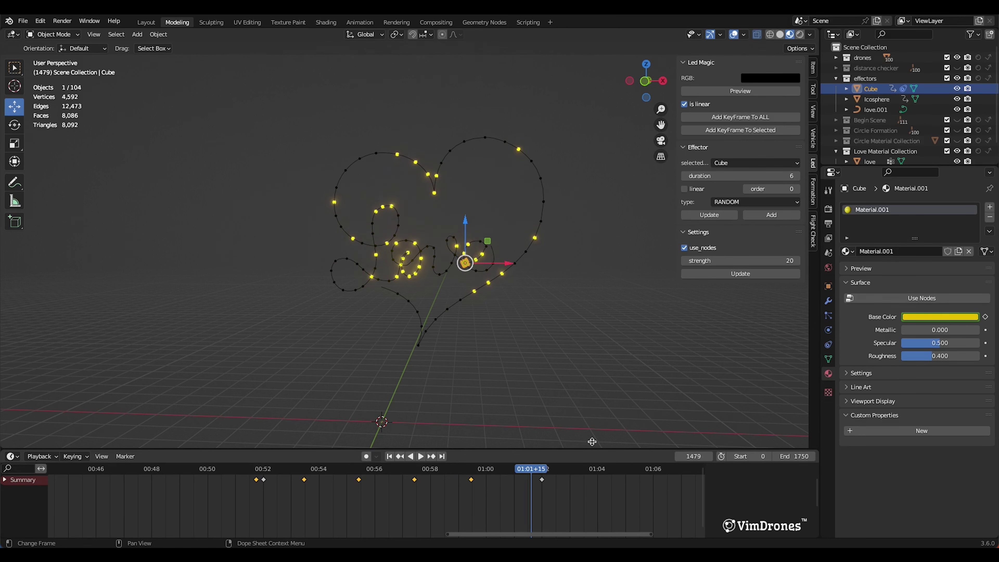
{"action": "left_click", "coordinate": [939, 317]}
{"action": "left_click", "coordinate": [946, 239]}
{"action": "left_click_drag", "start_coordinate": [946, 239], "coordinate": [925, 244]}
{"action": "left_click", "coordinate": [985, 317]}
{"action": "left_click", "coordinate": [251, 469]}
{"action": "key", "text": "space"}
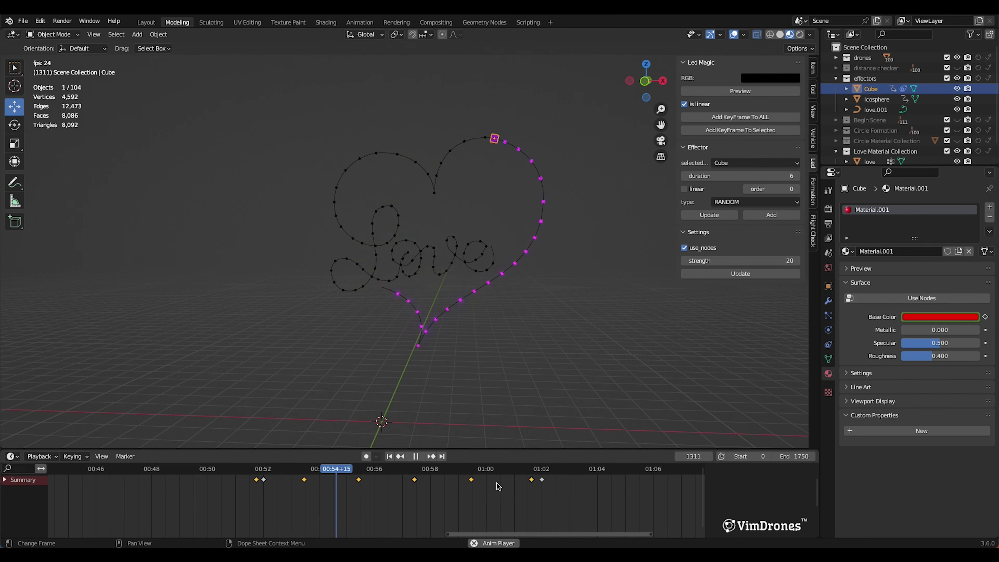
{"action": "key", "text": "space"}
Step: Open the cube's effect_delay_frames custom property for editing
{"action": "left_click", "coordinate": [828, 359]}
{"action": "left_click", "coordinate": [951, 450]}
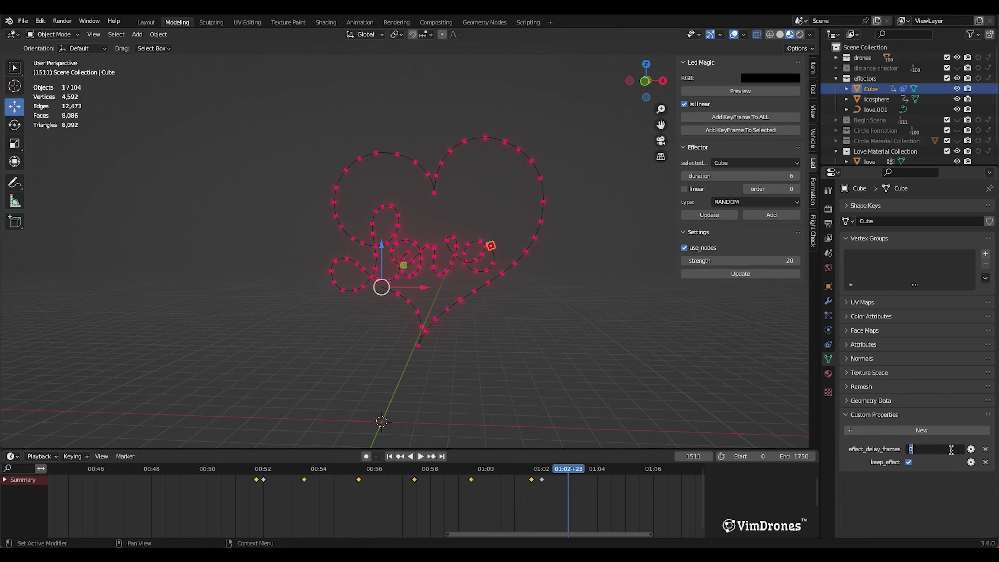
{"action": "right_click", "coordinate": [326, 499]}
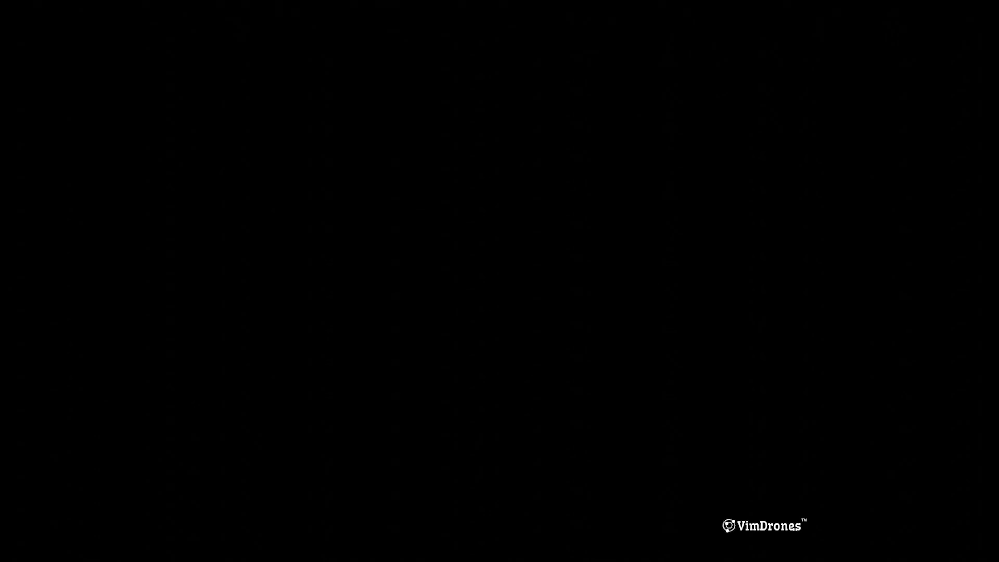